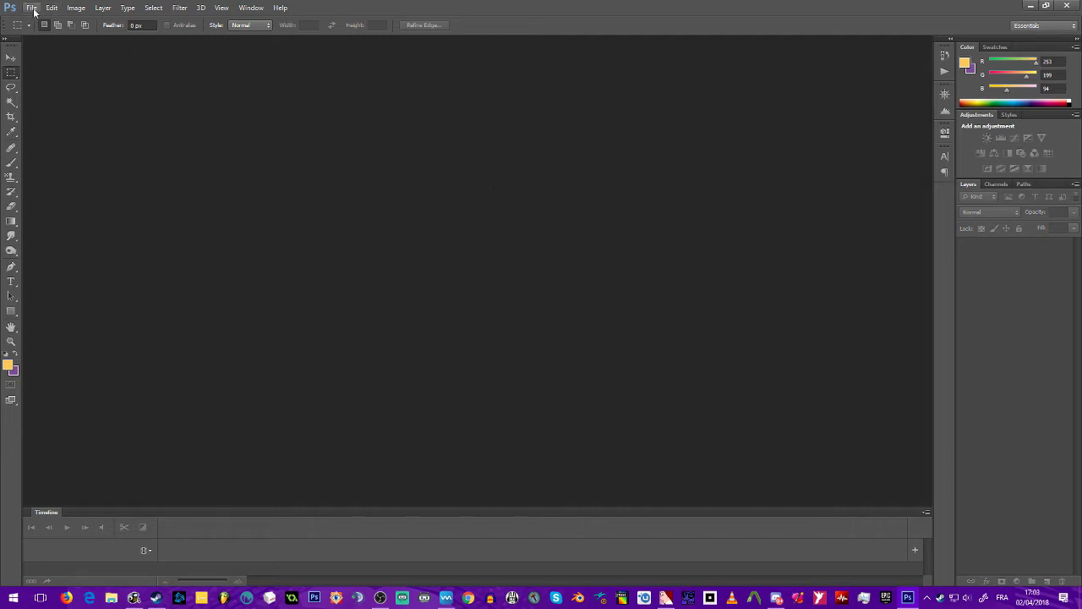
Create a new blank document 1024 pixels wide and 1024 pixels high
left_click(32, 8)
left_click(40, 19)
double_click(503, 194)
type("1024")
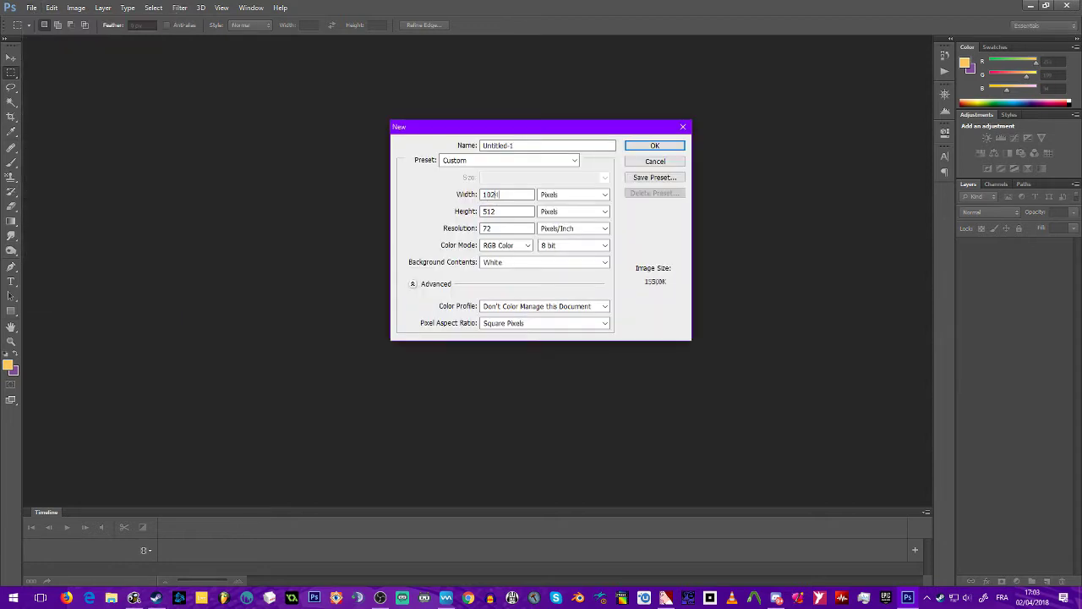
double_click(527, 211)
type("1024")
key("Return")
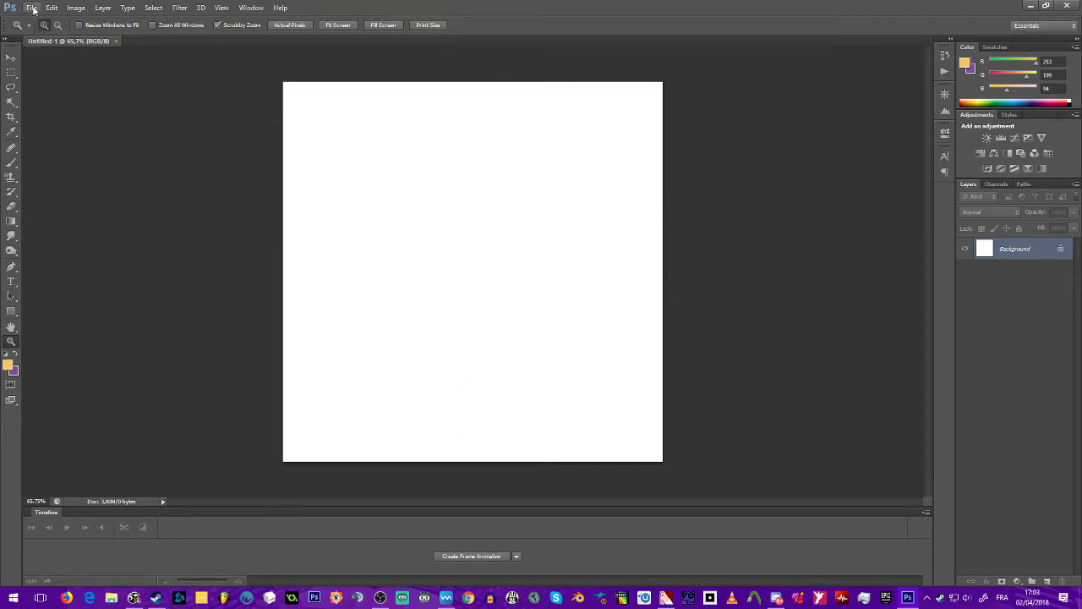
Open bushido_brawler_tertiary_pattern.psd from the war paint tutorial folder
left_click(31, 8)
left_click(43, 29)
double_click(406, 153)
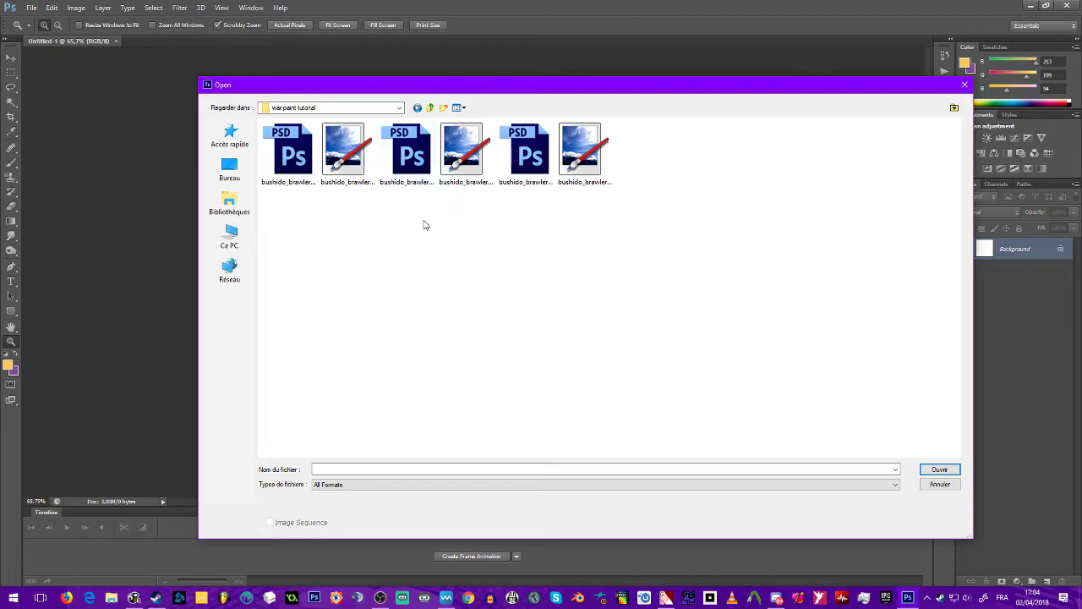
double_click(526, 150)
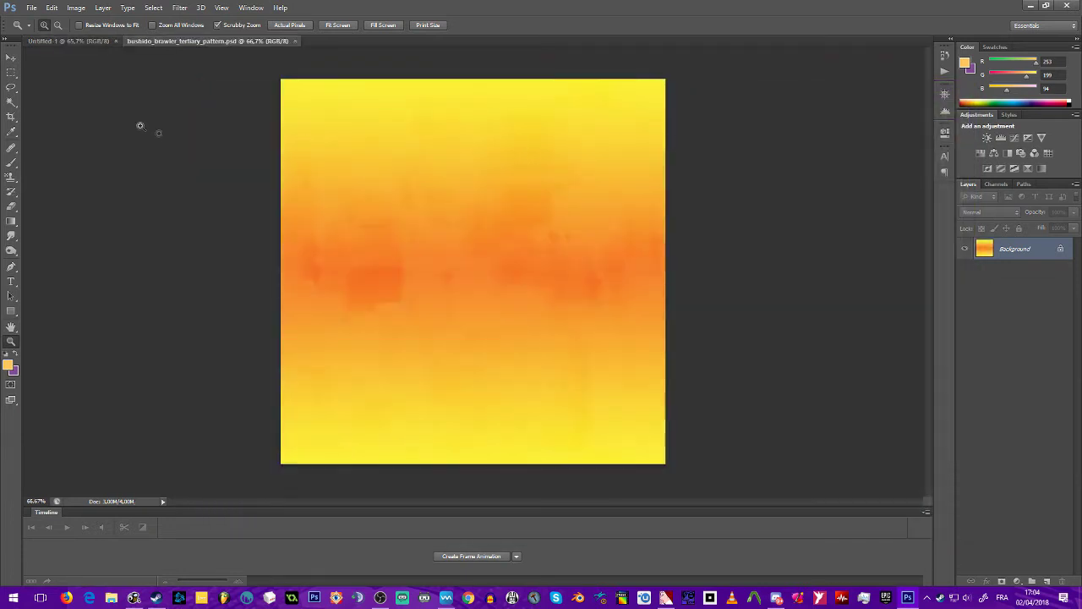
Add a new layer over the orange and yellow pattern and paint broad dark purple brush strokes on it
key("m")
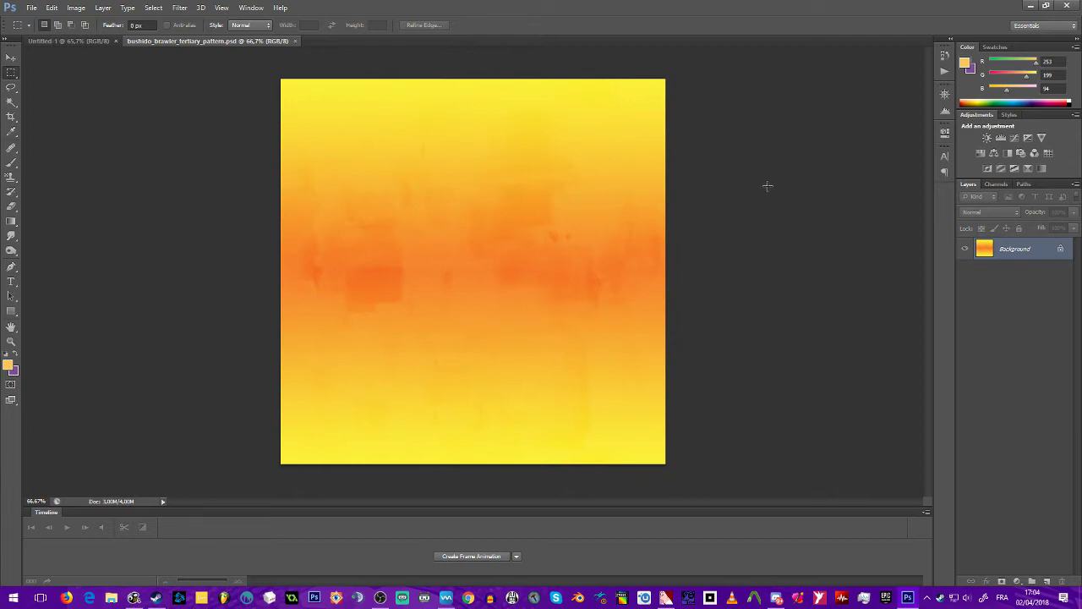
key("b")
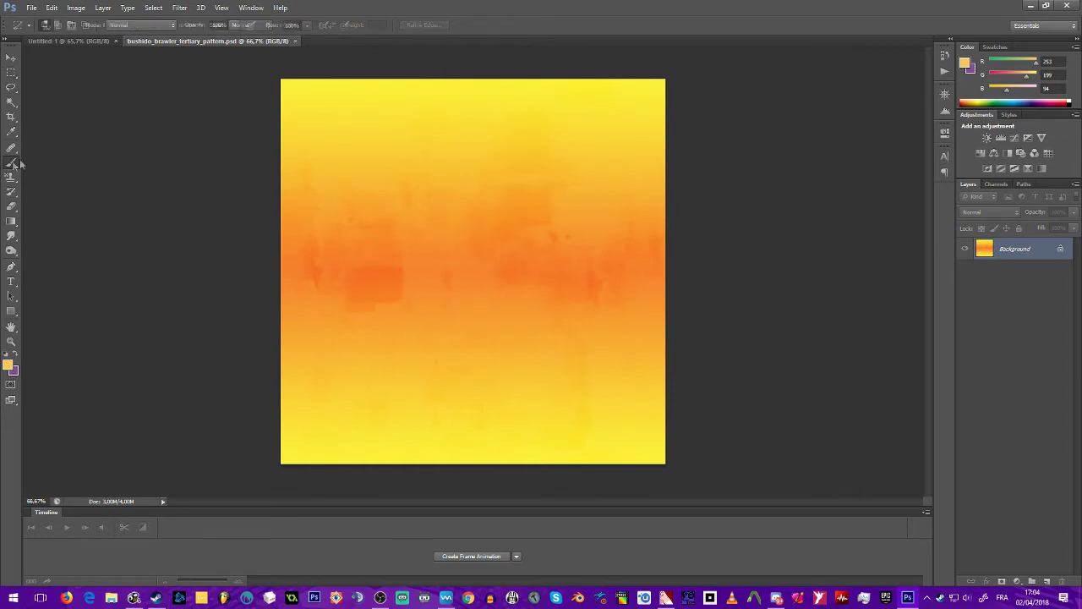
key("ctrl+shift+alt+n")
mouse_move(348, 148)
left_mouse_down()
mouse_move(495, 144)
mouse_move(435, 354)
mouse_move(331, 416)
mouse_move(597, 300)
left_mouse_up()
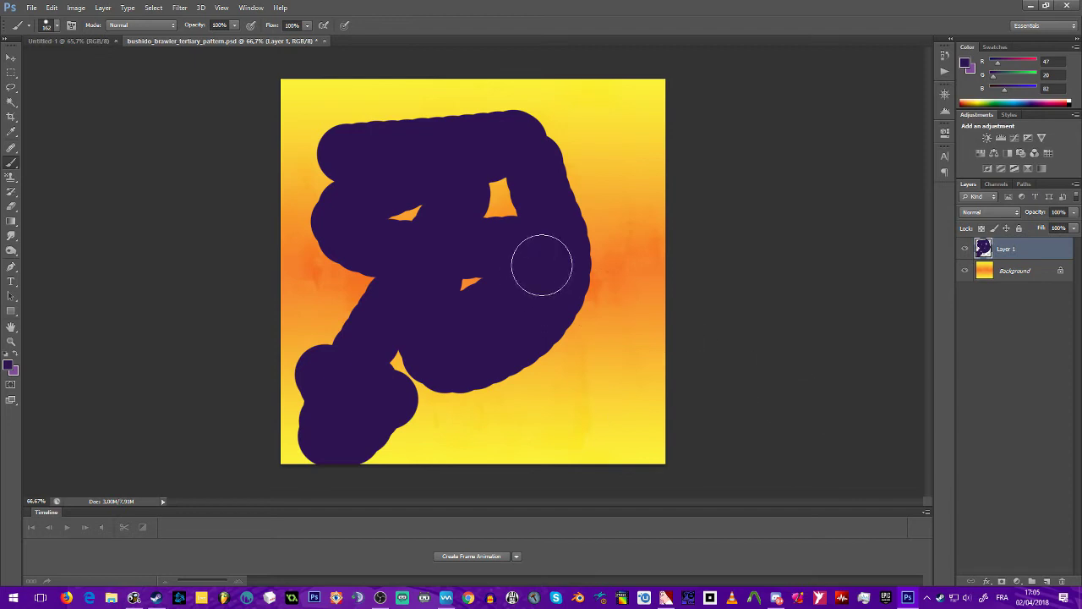
Undo the dark purple brush strokes and delete the empty layer above the pattern
key("ctrl+alt+z")
key("ctrl+alt+z")
key("ctrl+alt+z")
key("ctrl+alt+z")
left_click(14, 74)
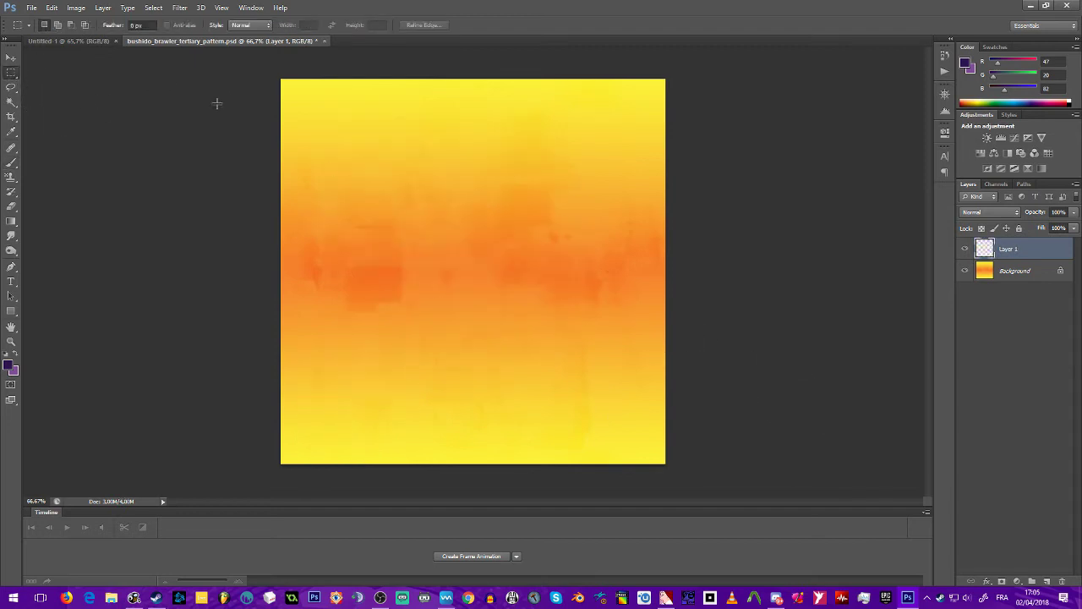
right_click(1017, 255)
left_click(891, 409)
Duplicate the pattern, scale it to half size and place copies of it in the canvas quarters as tiles
key("ctrl+j")
key("ctrl+t")
left_click_drag(665, 79, 480, 268)
key("Return")
left_click_drag(381, 365, 381, 178)
left_click_drag(363, 181, 545, 182)
left_click_drag(546, 145, 568, 368)
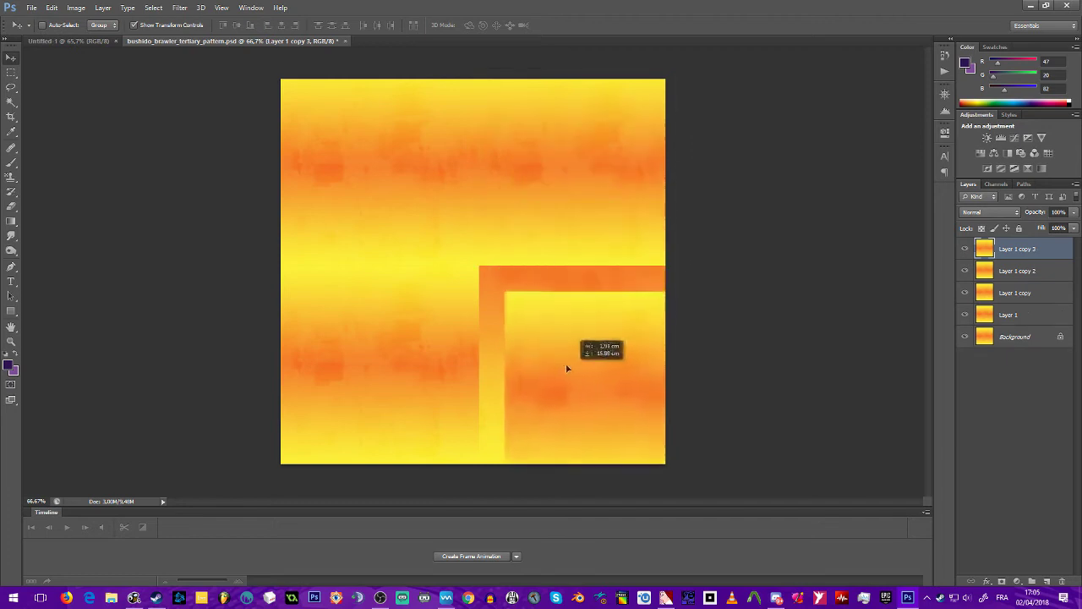
Undo the tiled copies back to the single full-size Background layer
key("ctrl+alt+z")
key("ctrl+alt+z")
key("ctrl+alt+z")
key("ctrl+alt+z")
key("ctrl+alt+z")
key("ctrl+alt+z")
key("ctrl+alt+z")
key("ctrl+alt+z")
Select the entire pattern canvas and inspect its Alpha channel, making the RGB channels visible as well
key("m")
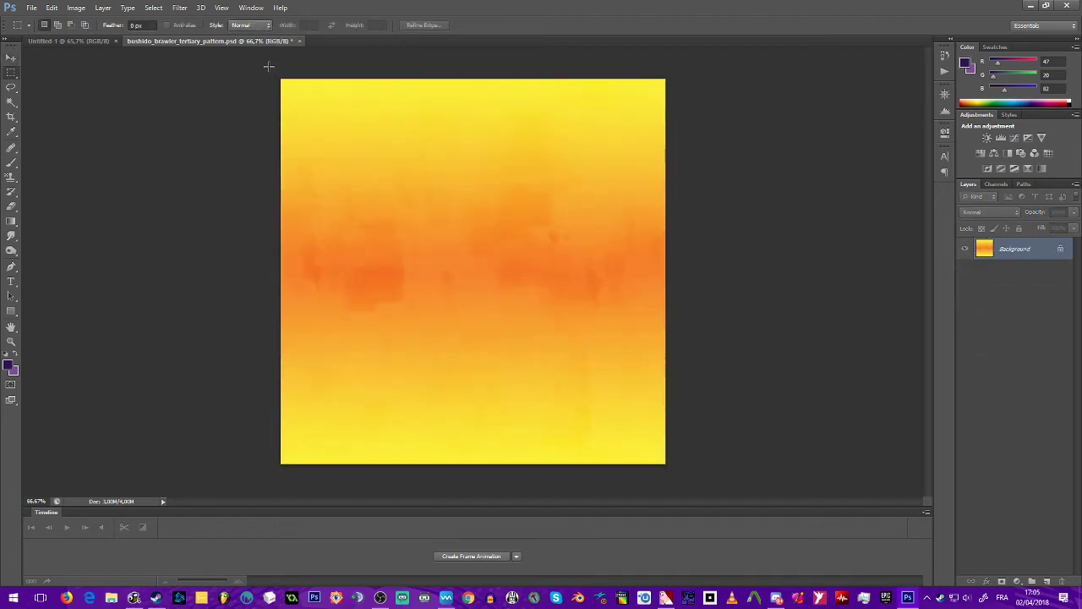
key("ctrl+a")
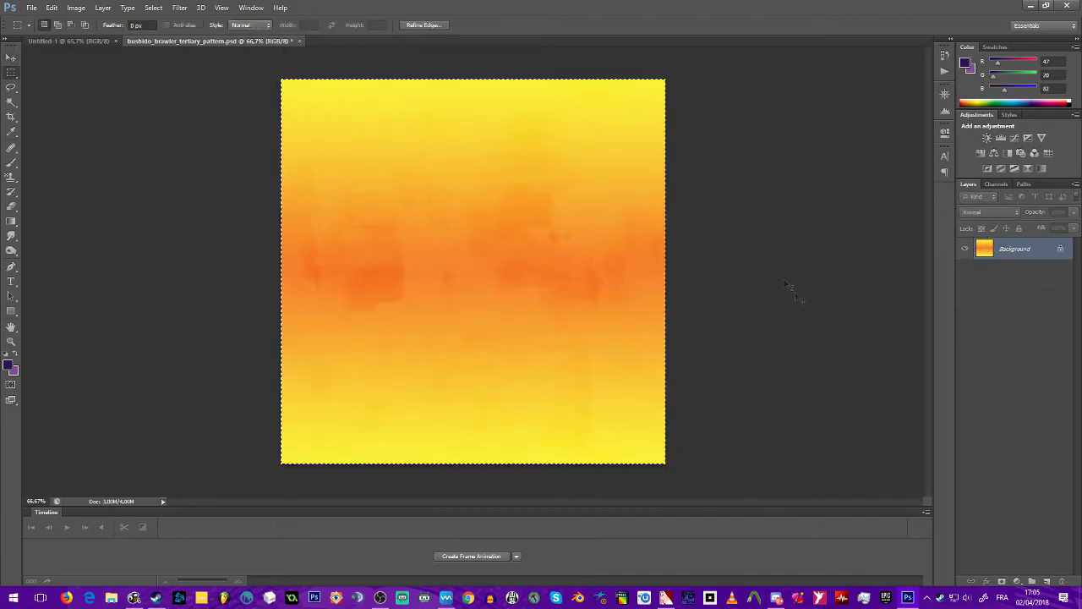
left_click(996, 183)
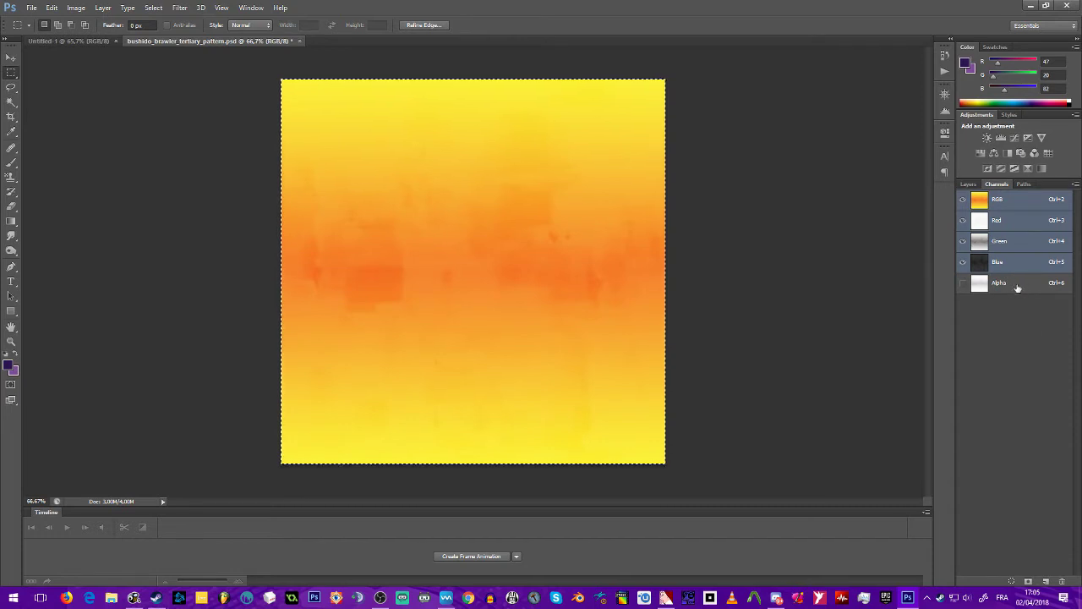
left_click(1018, 284)
left_click(962, 199)
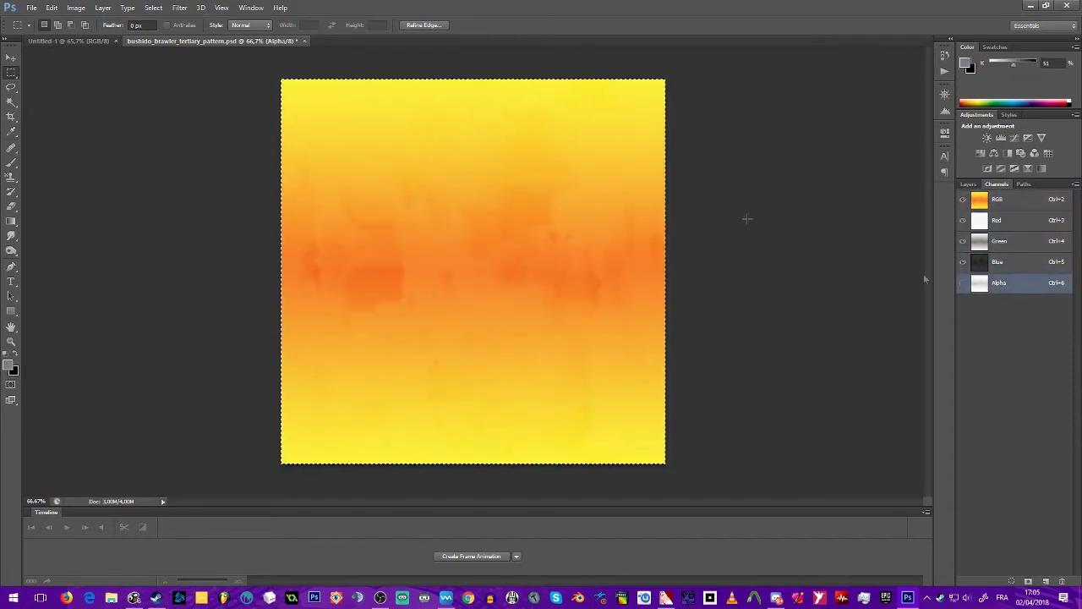
In the Untitled-1 document, fill the Background layer with three full-width horizontal bands in purple, blue and green
left_click(57, 40)
key("b")
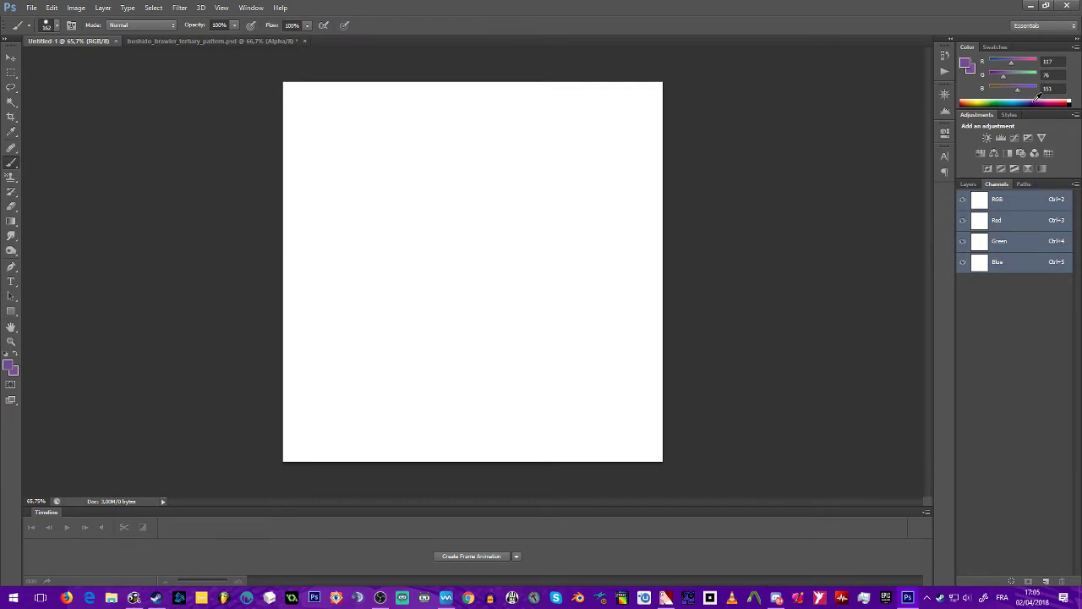
left_click(969, 184)
left_click_drag(254, 97, 753, 105)
key("ctrl+z")
left_click(11, 73)
mouse_move(282, 81)
left_mouse_down()
mouse_move(456, 141)
mouse_move(668, 161)
mouse_move(668, 105)
mouse_move(283, 156)
mouse_move(845, 326)
left_mouse_up()
left_click(12, 163)
key("m")
key("b")
mouse_move(755, 207)
left_mouse_down()
mouse_move(719, 259)
mouse_move(787, 319)
mouse_move(761, 325)
left_mouse_up()
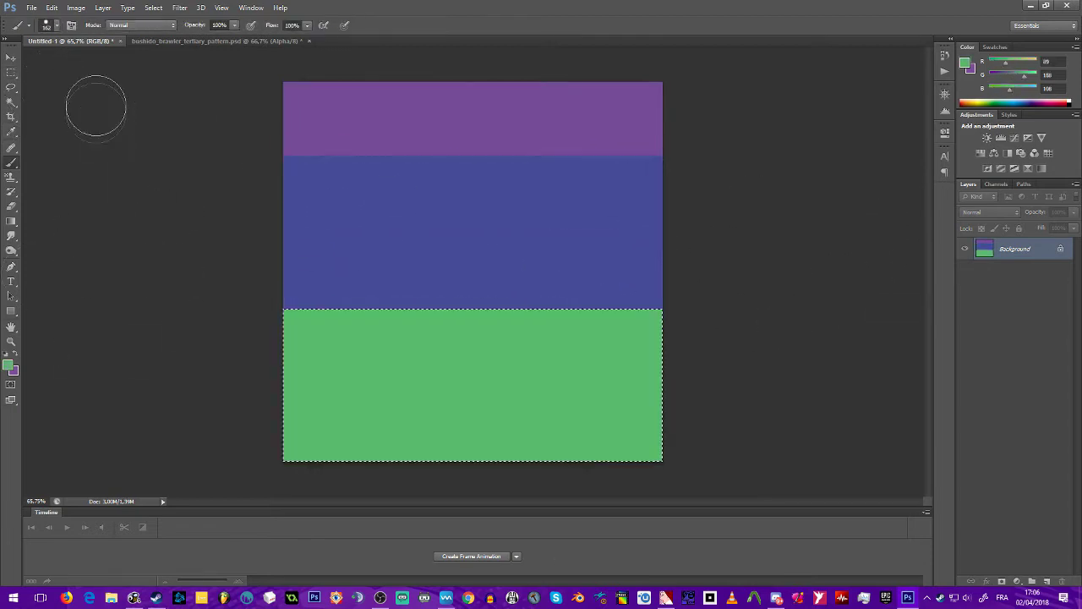
Copy the whole banded image and paste it into a new channel named Alpha
key("m")
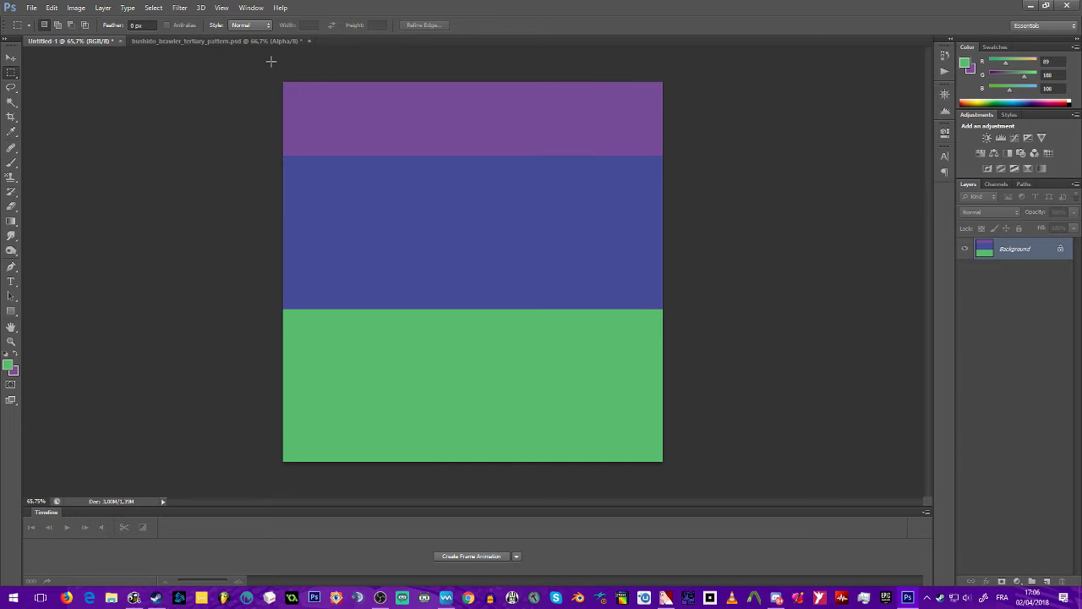
left_click_drag(273, 62, 849, 562)
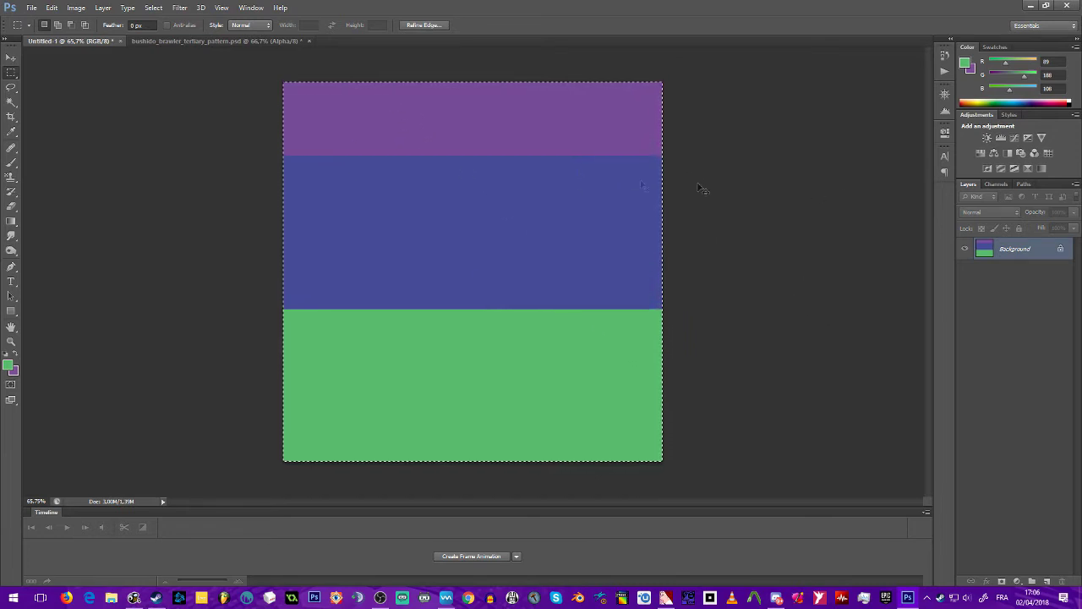
left_click(995, 184)
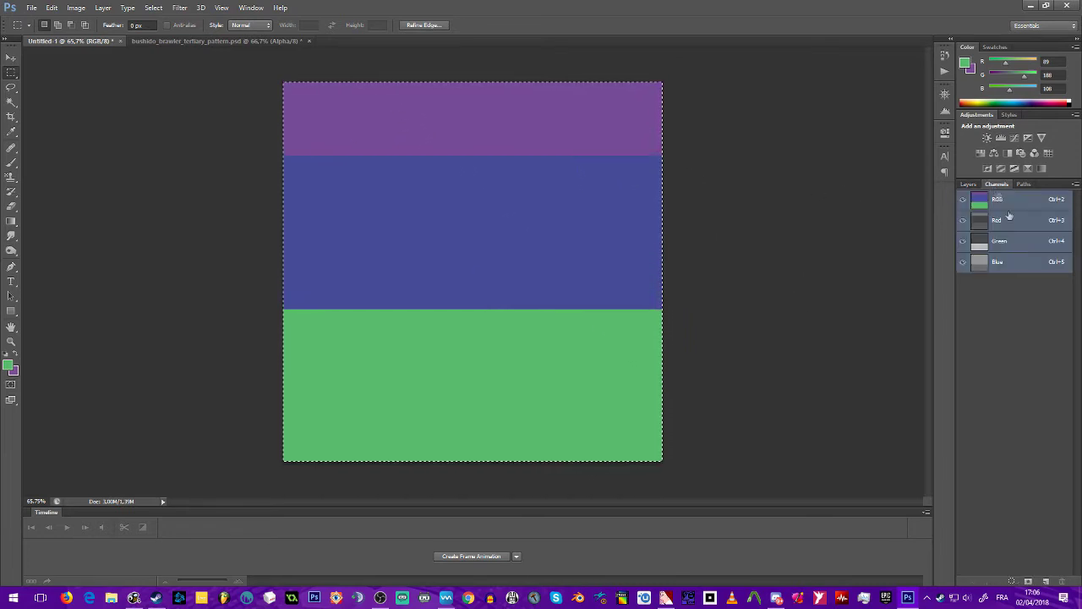
left_click(1047, 582)
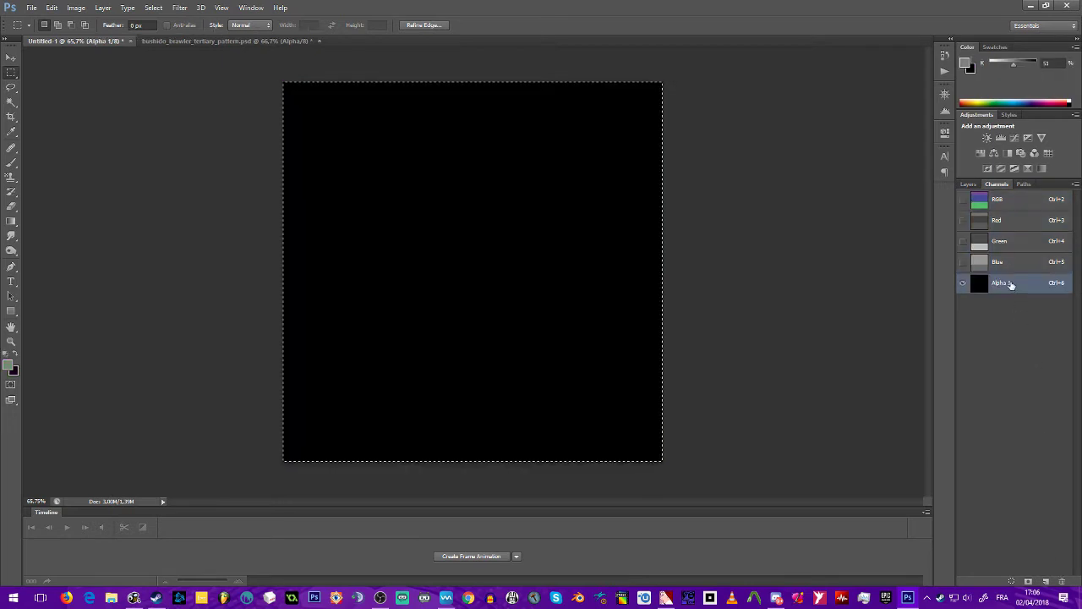
double_click(1002, 283)
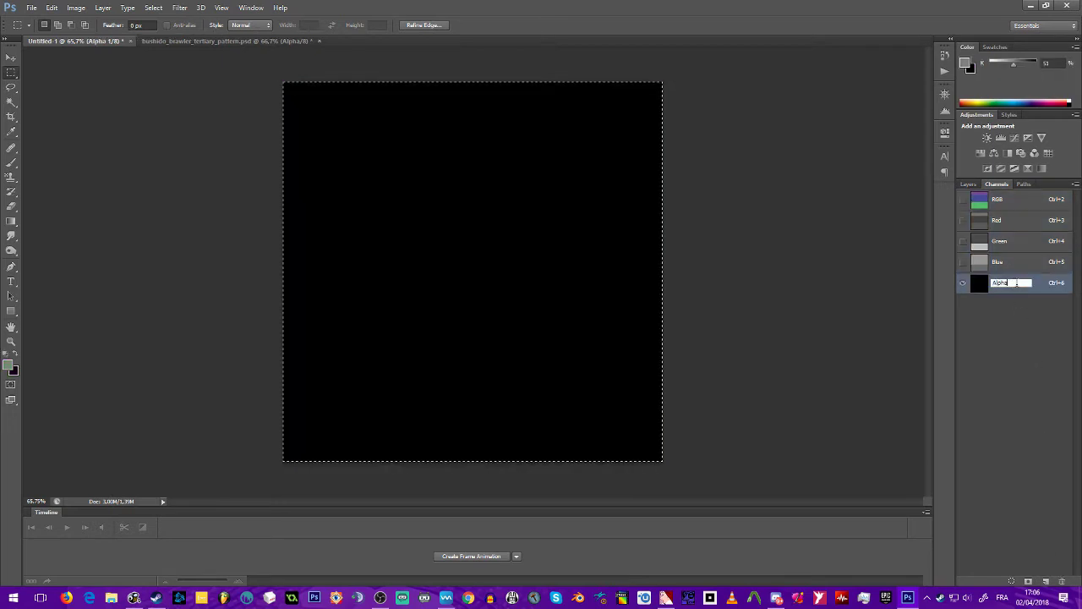
key("Return")
key("ctrl+v")
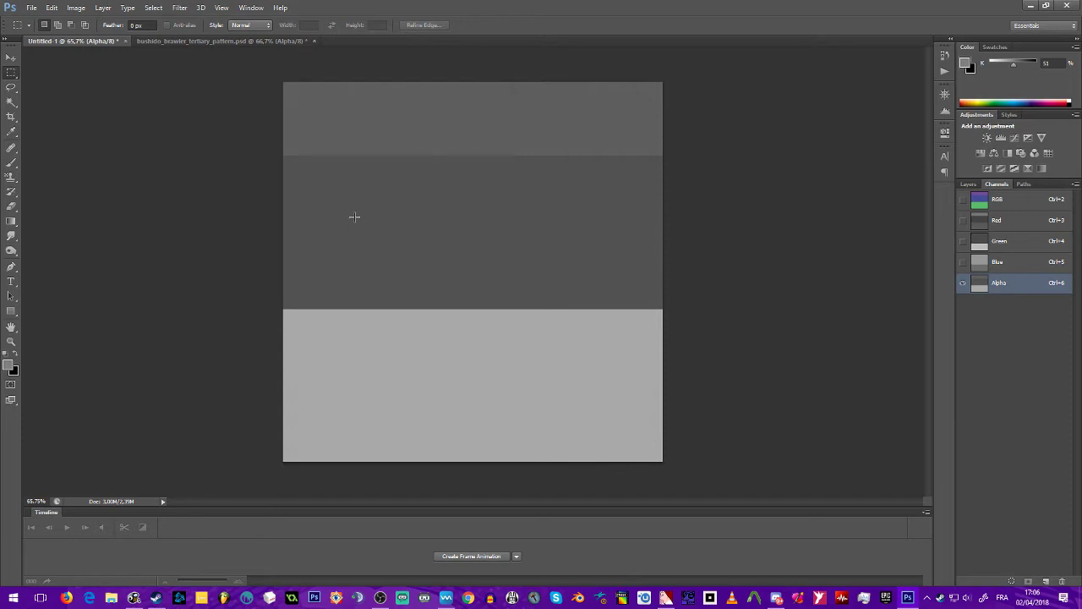
Adjust the Alpha channel's brightness and contrast, trying dark and light extremes before settling on dark grey upper bands and a light grey lower band
left_click(76, 8)
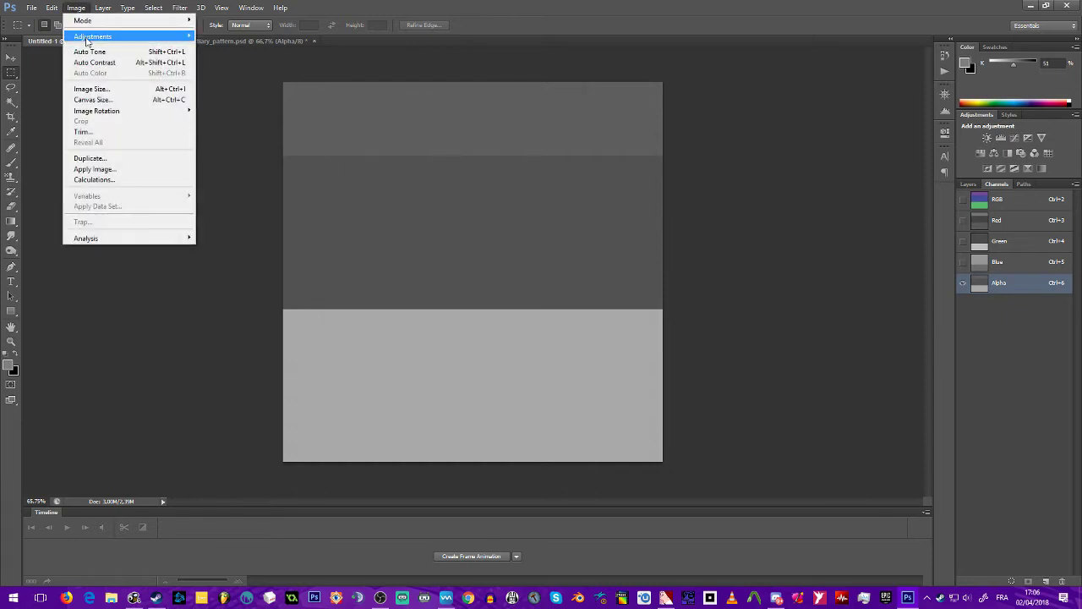
mouse_move(87, 40)
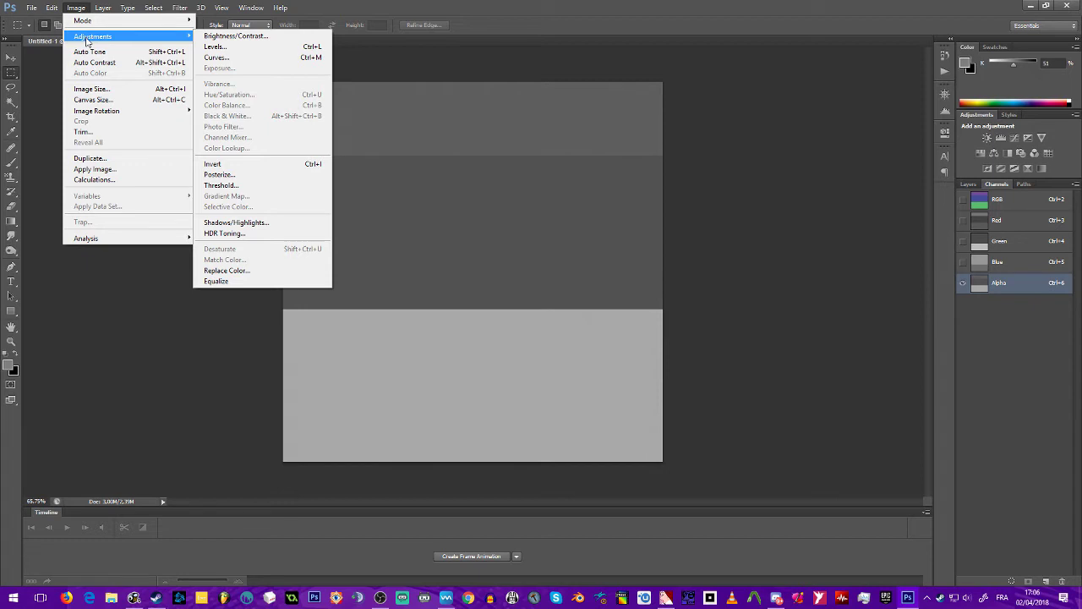
left_click(450, 203)
key("i")
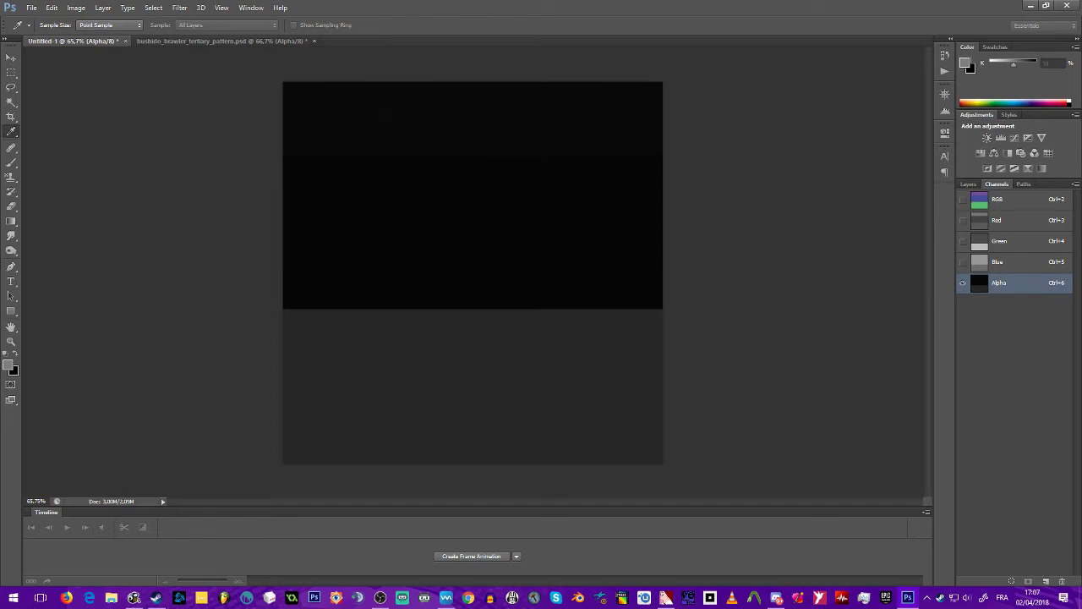
key("ctrl+i")
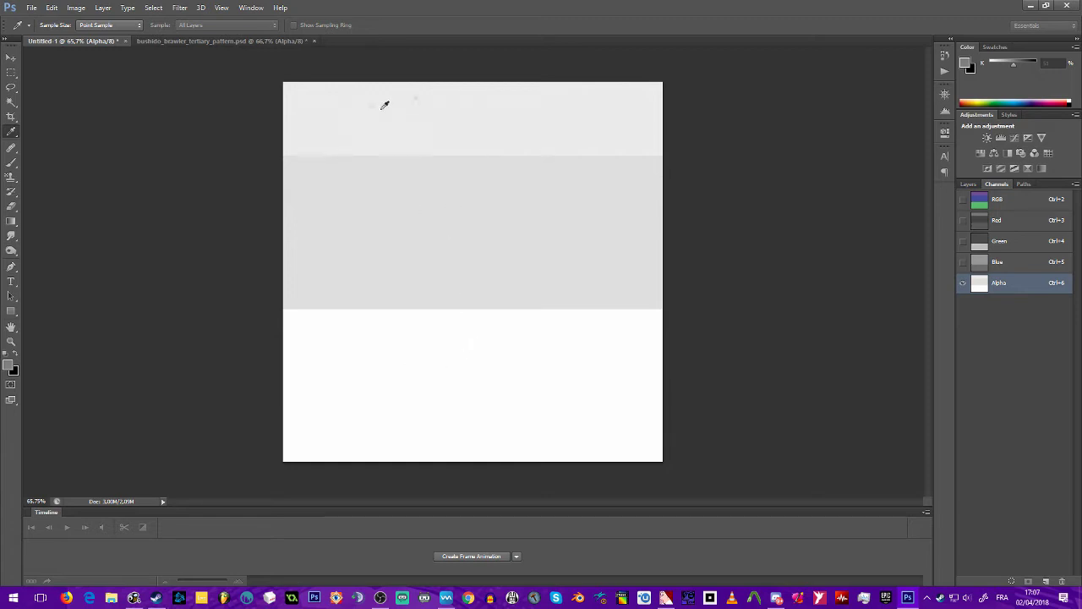
key("ctrl+i")
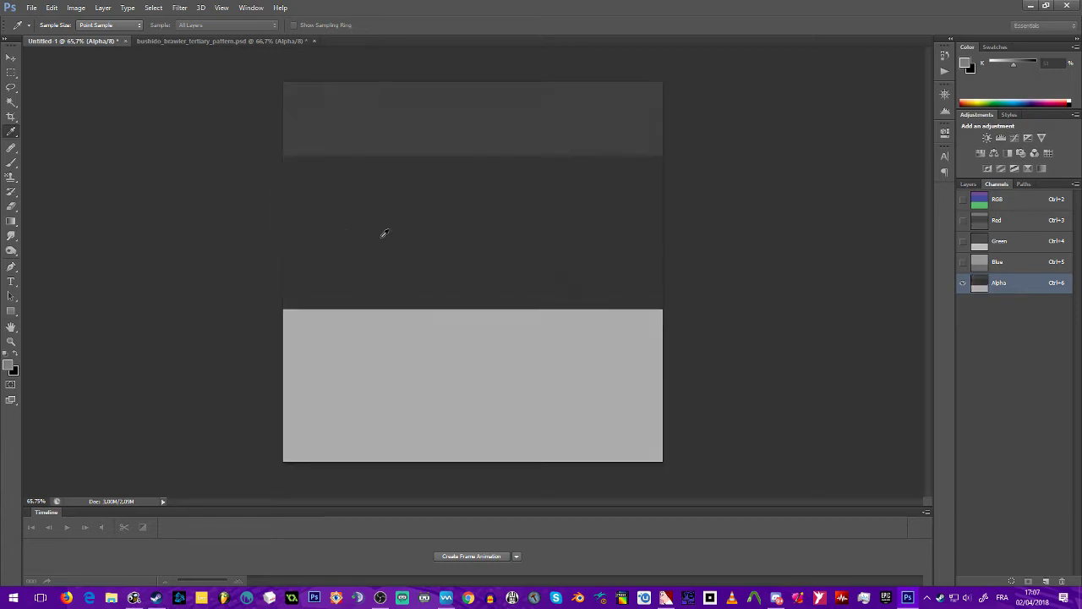
key("m")
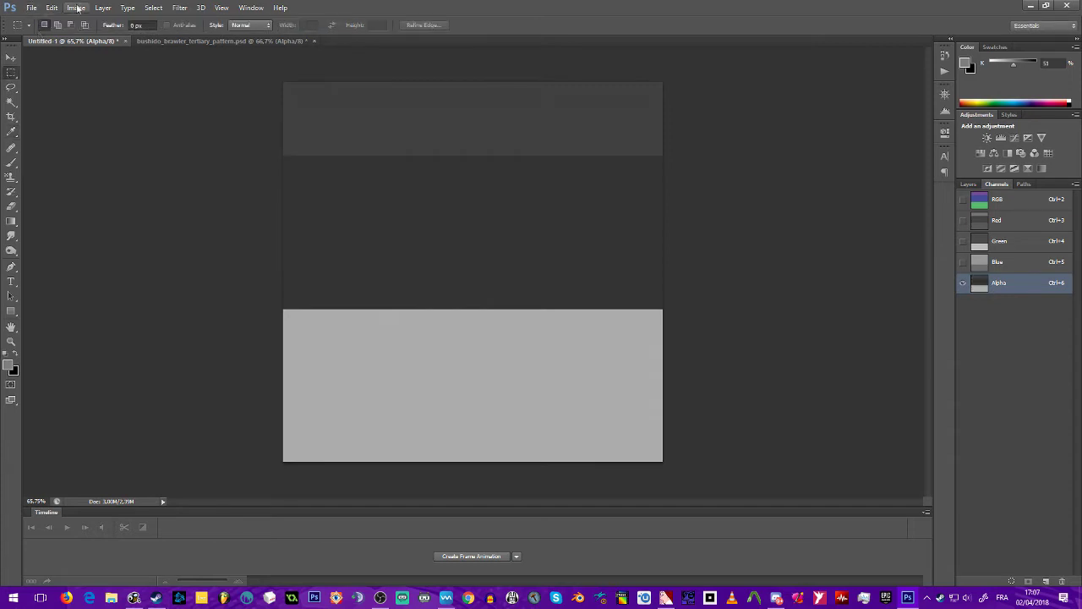
Apply a second Brightness/Contrast adjustment to the Alpha channel, making the upper bands nearly black and the lower band lighter
left_click(76, 8)
left_click(241, 36)
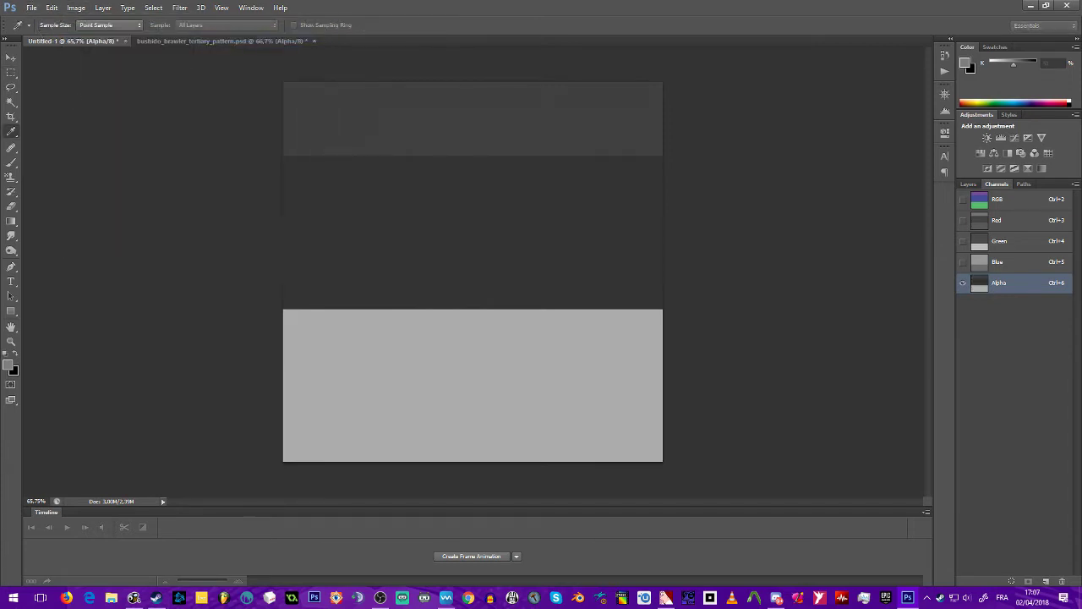
key("ctrl+z")
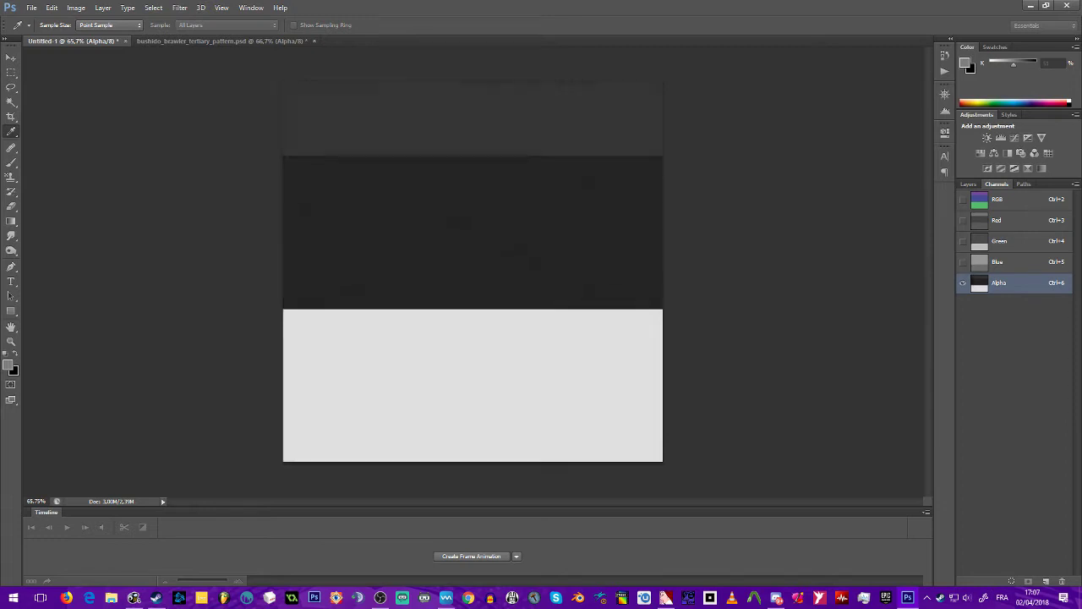
key("ctrl+z")
key("ctrl+z")
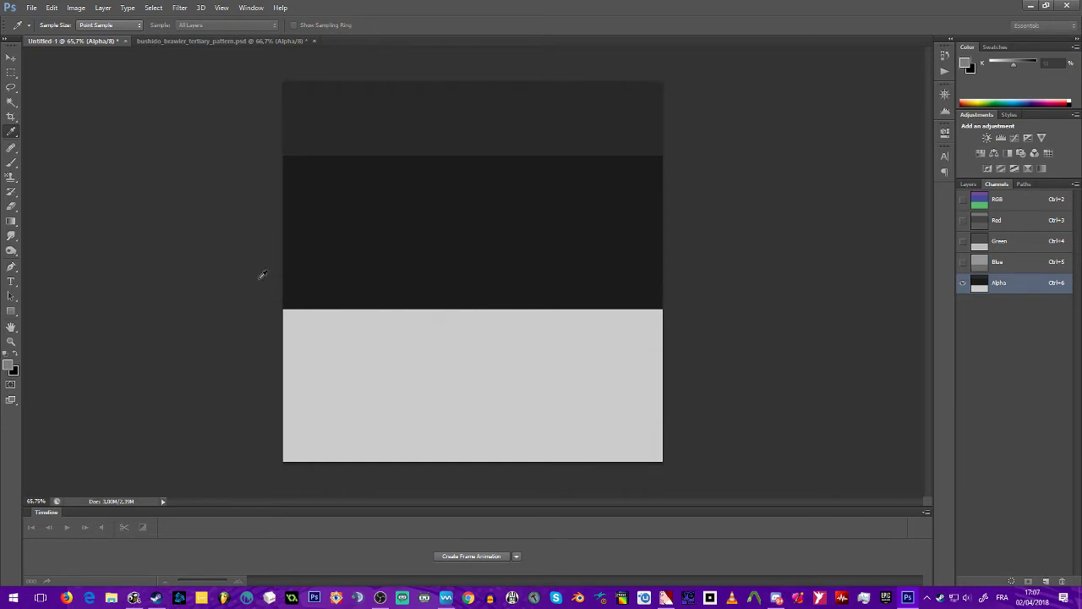
key("m")
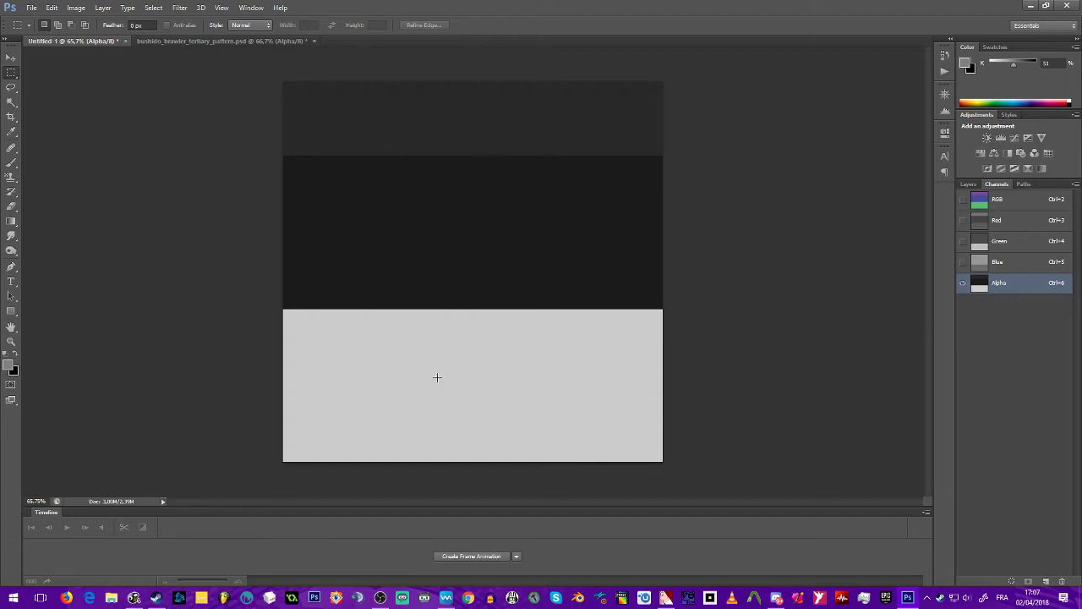
Show the RGB composite, hide the Alpha channel and return to the layer list
left_click(963, 200)
left_click(963, 283)
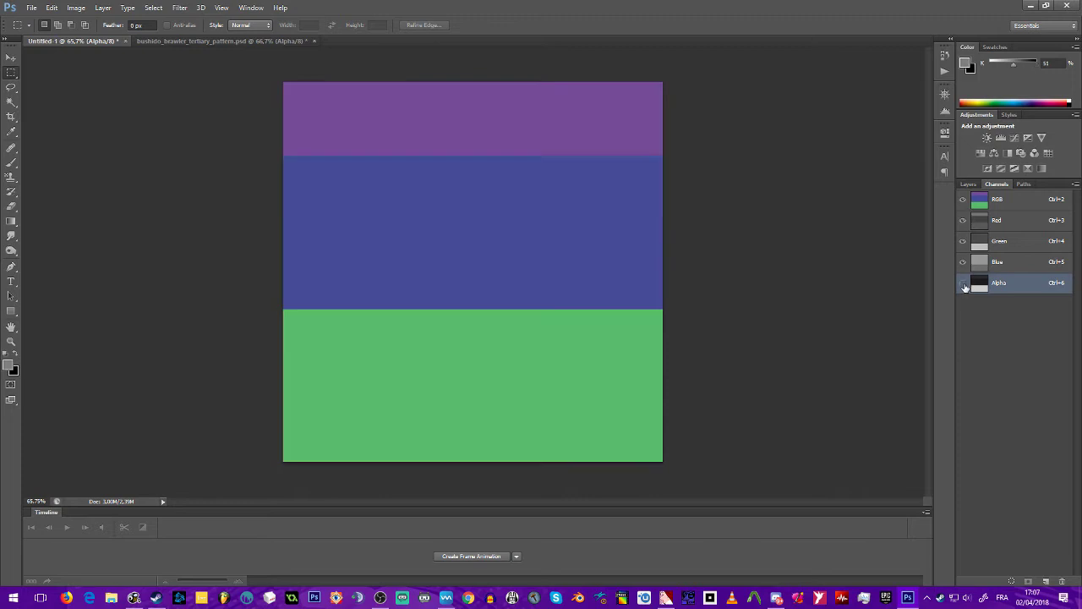
left_click(968, 183)
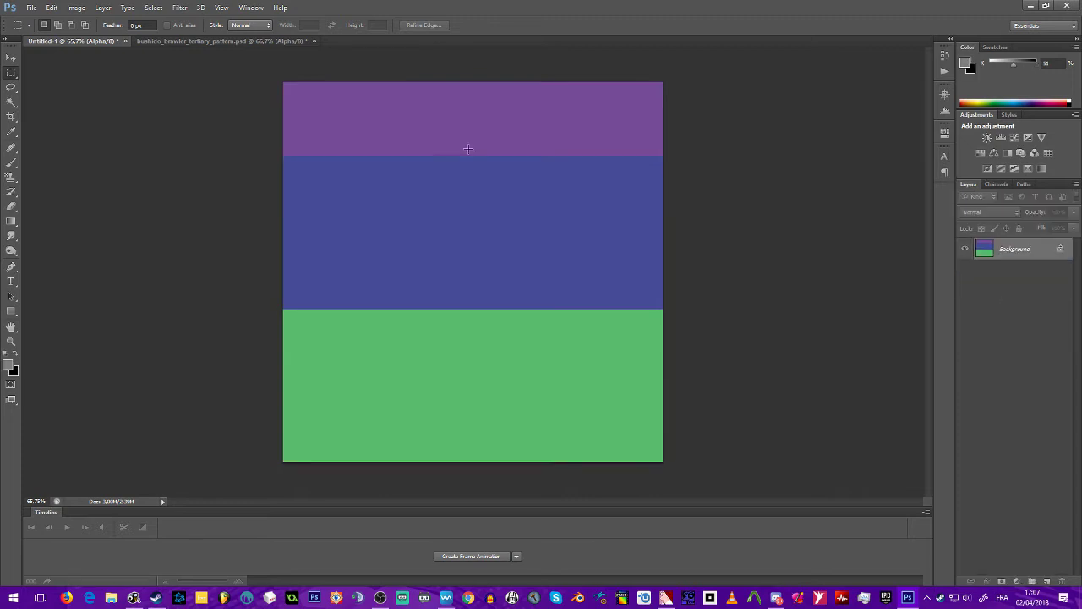
Check the Targa format and alpha channel options for saving the banded image, without saving it
left_click(32, 7)
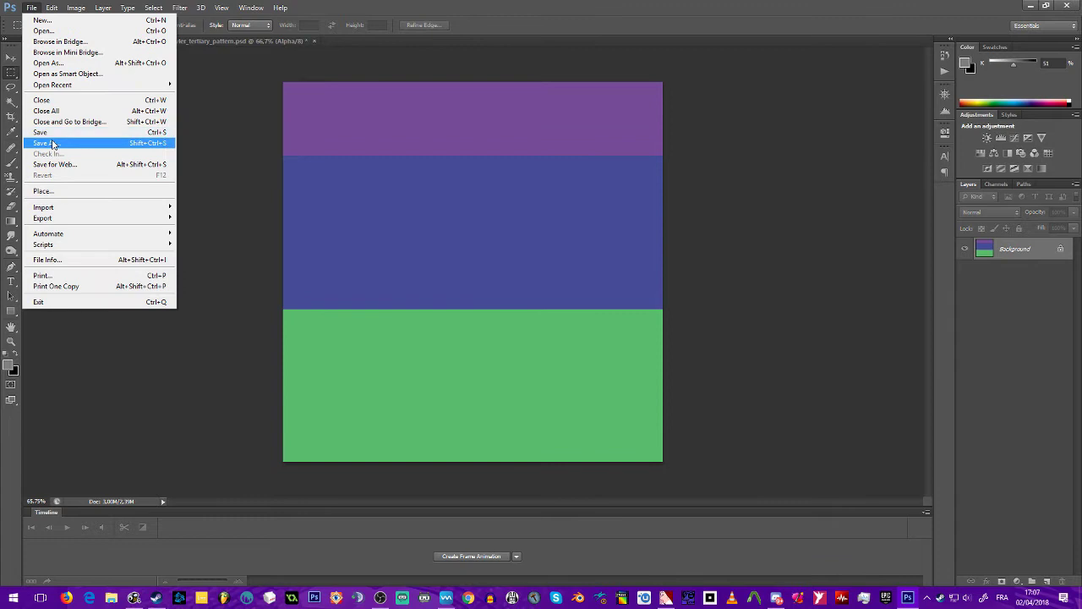
left_click(51, 140)
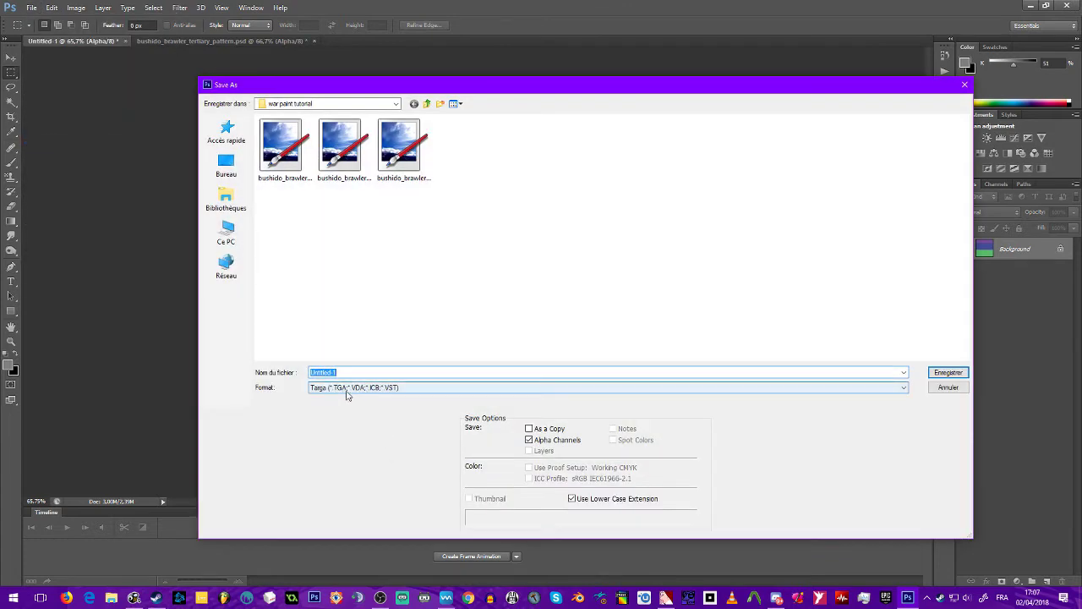
left_click(965, 84)
Examine the channels of the bushido_brawler_tertiary_pattern document, including its Alpha channel, and return to its layer list
left_click(187, 41)
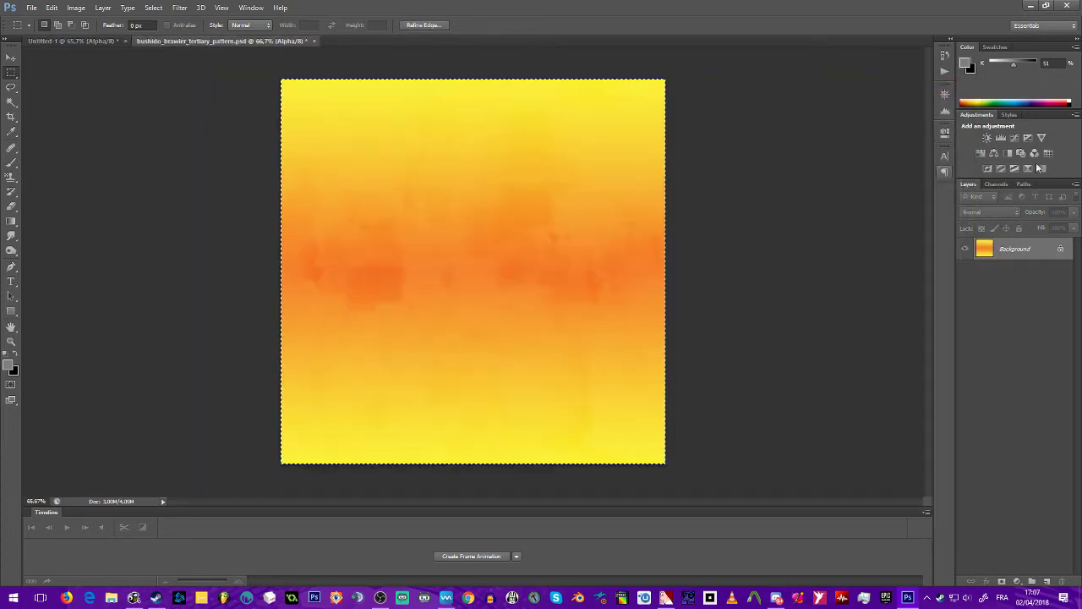
left_click(996, 185)
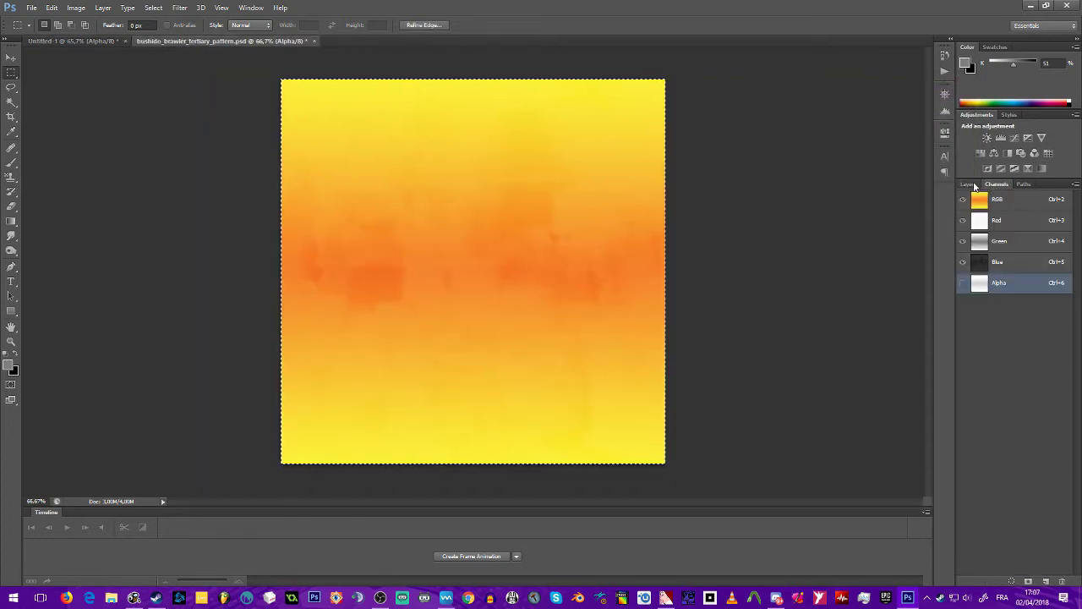
left_click(968, 184)
Open both bushido_brawler_primary_pattern.psd and bushido_brawler_secondary_pattern.psd from the war paint tutorial folder
left_click(30, 7)
left_click(42, 26)
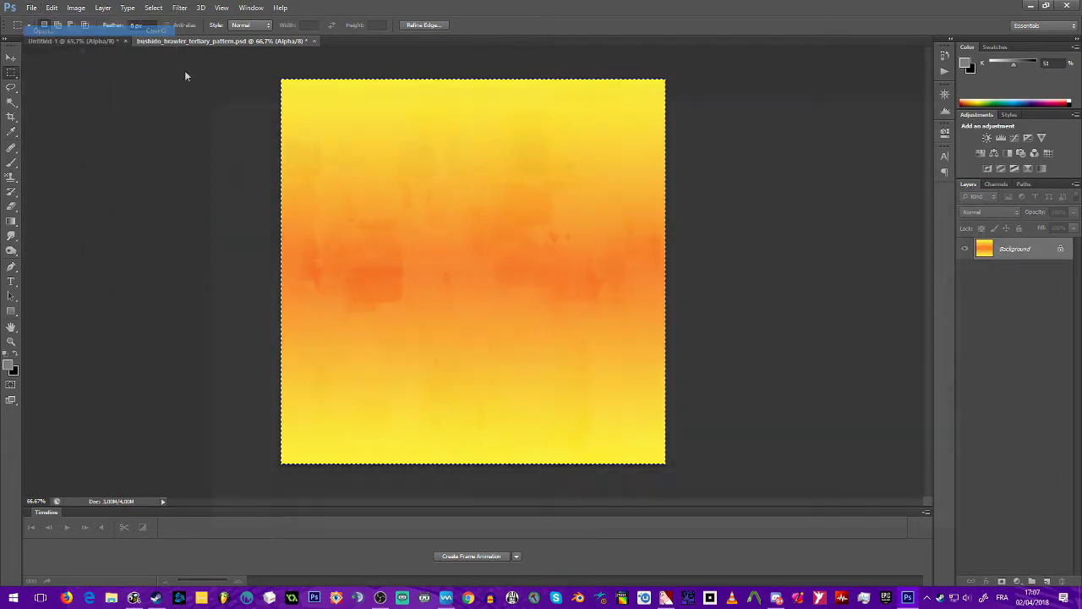
left_click(414, 152)
left_click(288, 153, "ctrl")
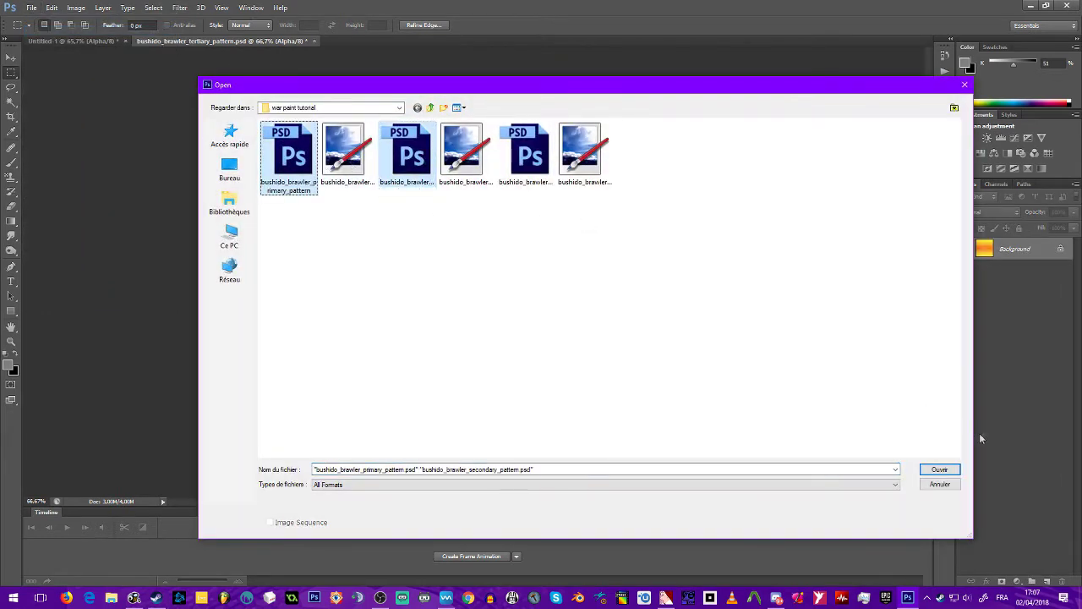
left_click(940, 469)
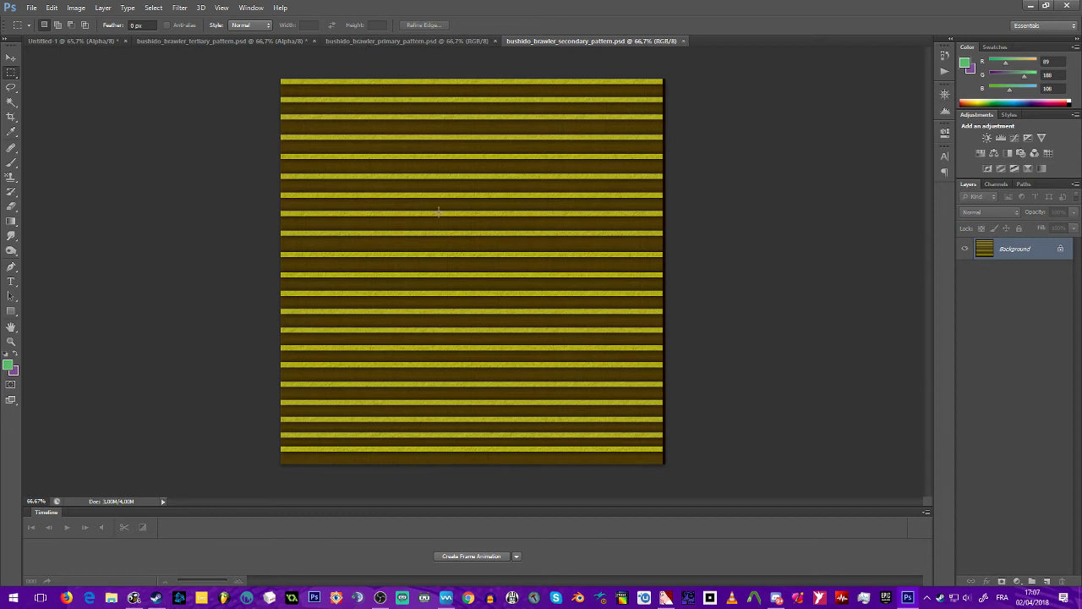
Compare the primary, secondary and tertiary pattern documents, and clear the selection in the tertiary one
left_click(407, 42)
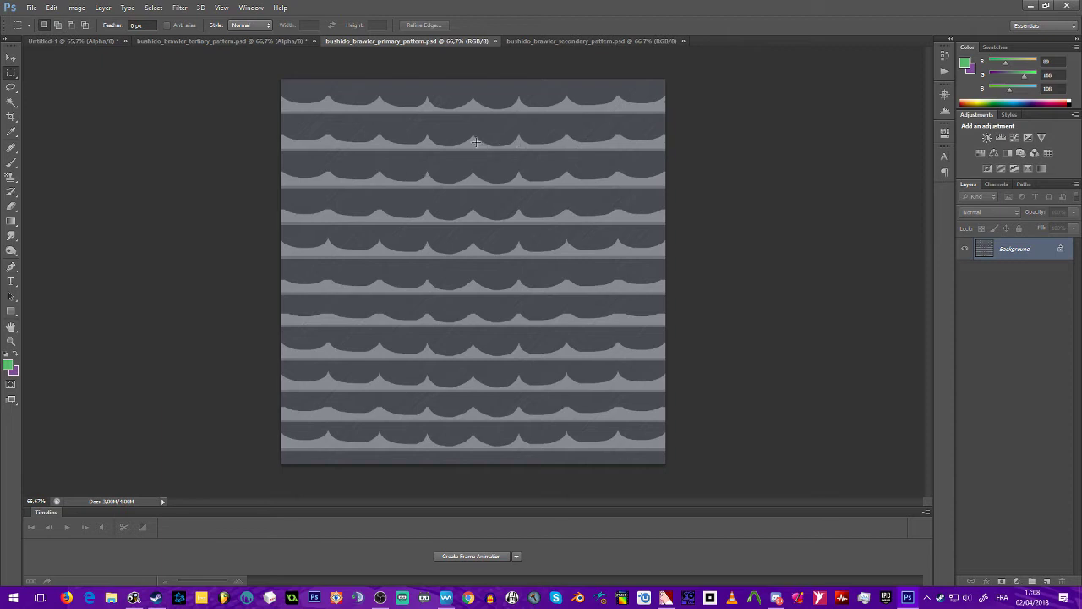
left_click(576, 41)
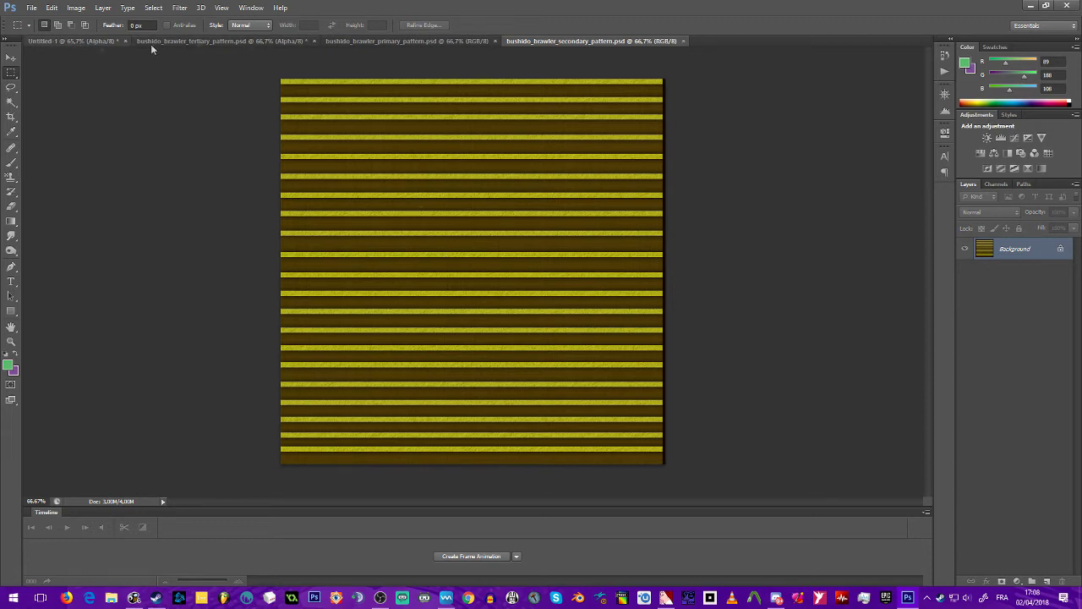
left_click(224, 40)
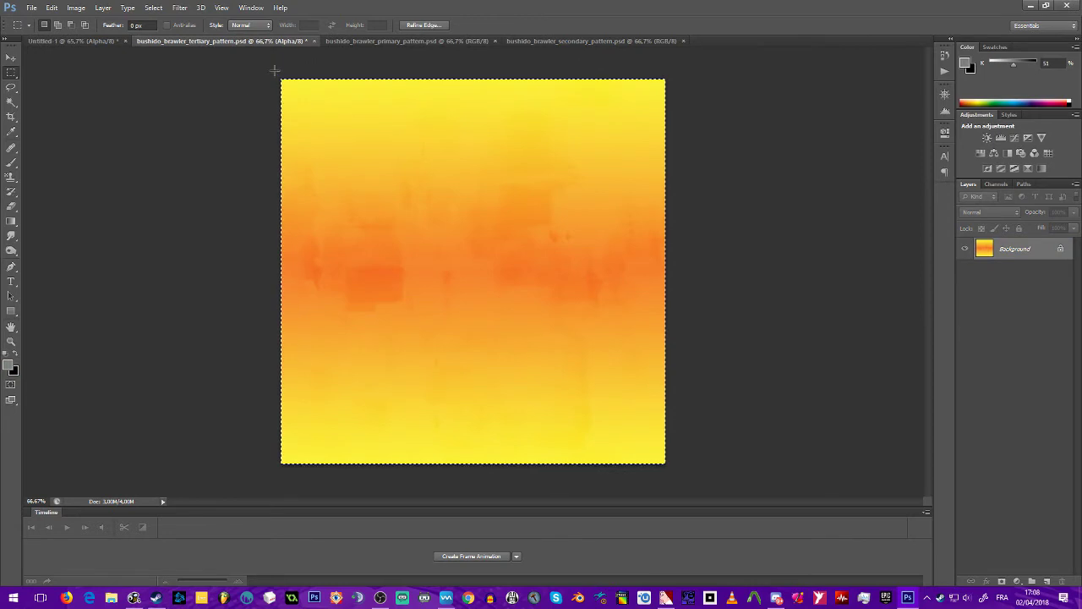
key("ctrl+d")
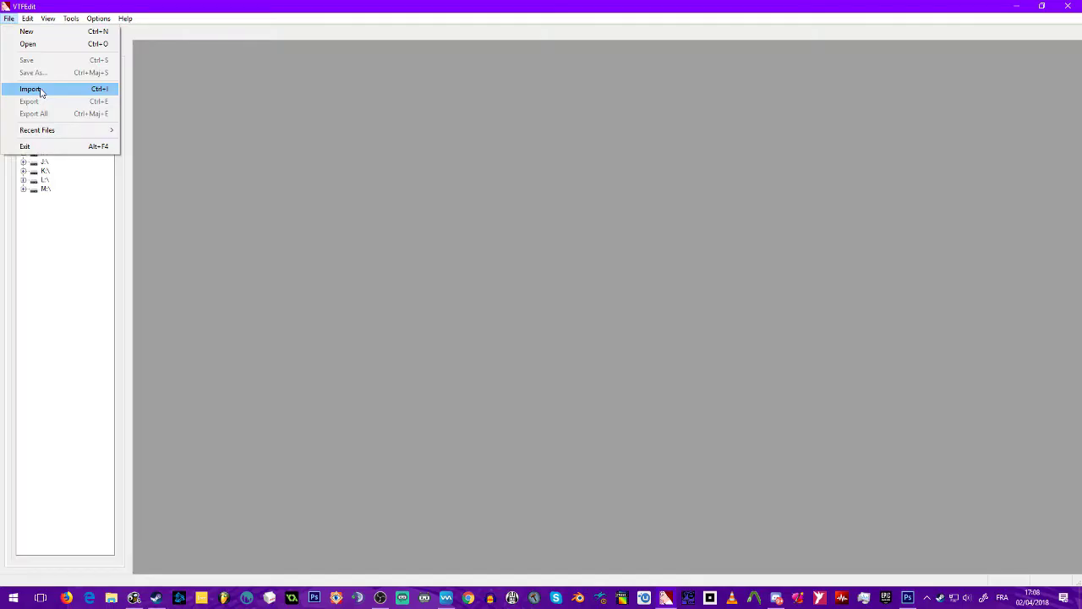
In VTFEdit, import the bushido_brawler_primary_pattern image from the war paint tutorial folder and accept the import options
left_click(40, 90)
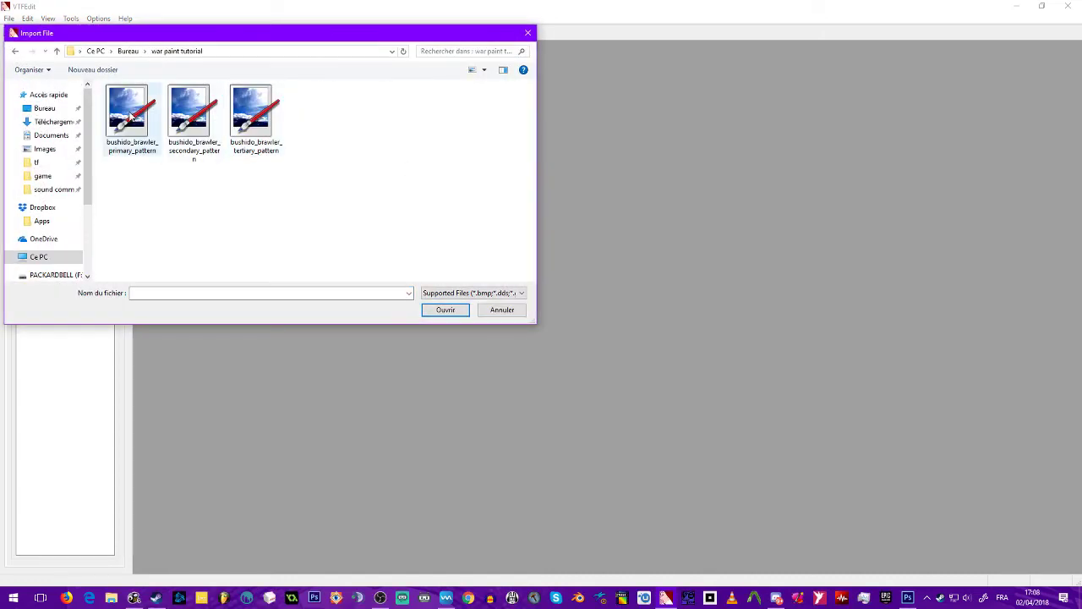
double_click(128, 114)
left_click(631, 410)
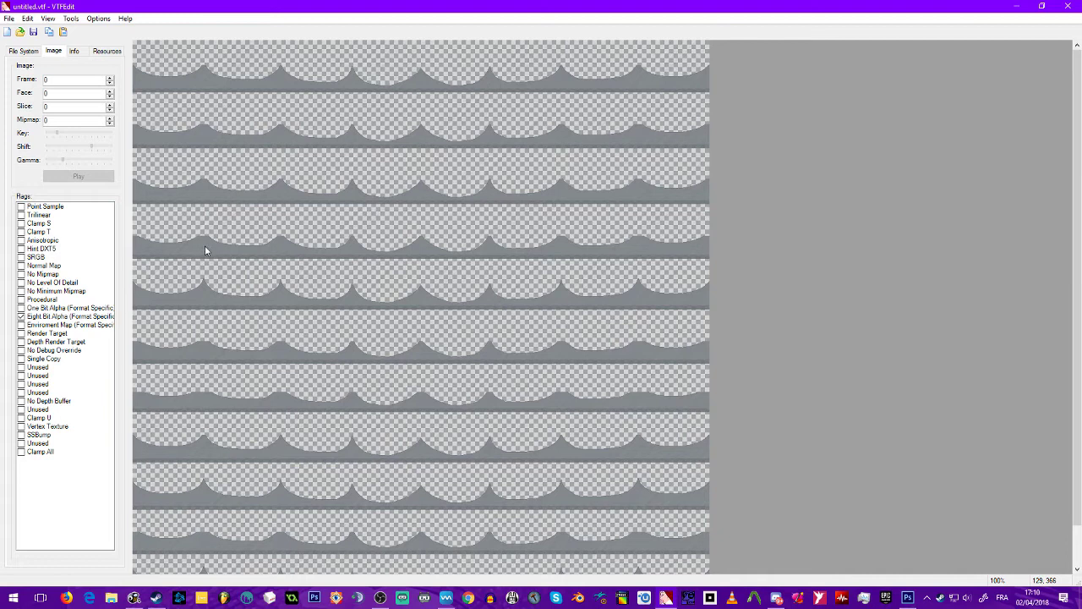
left_click(9, 19)
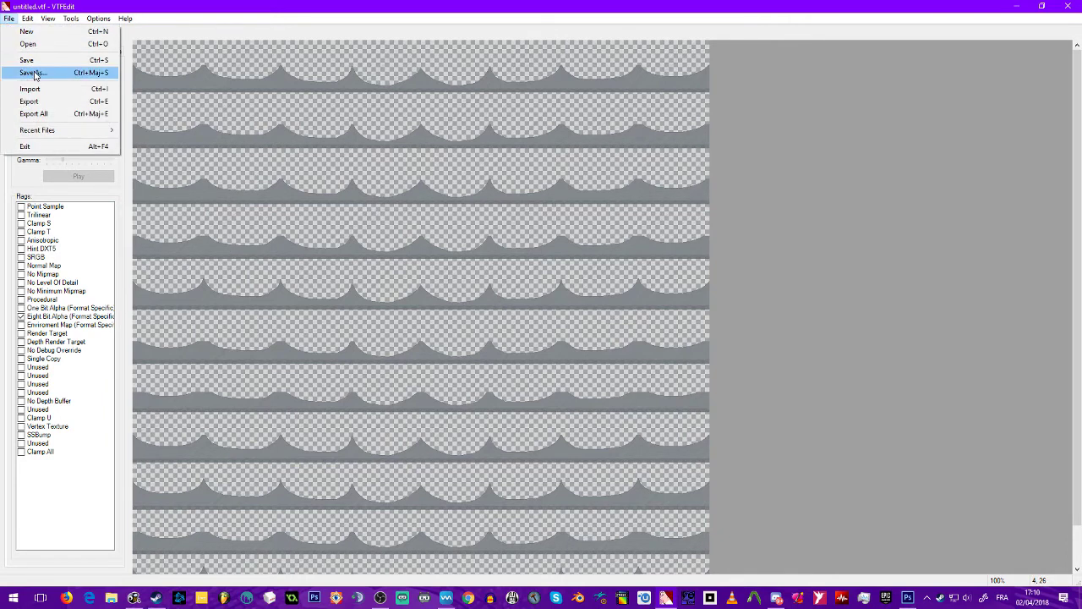
left_click(34, 75)
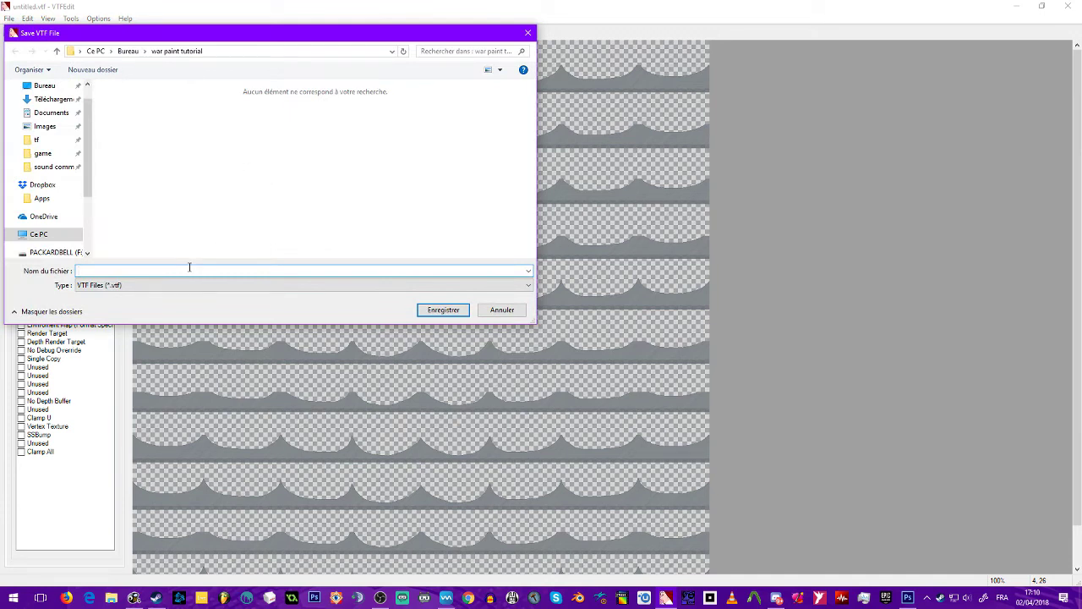
type("bushi")
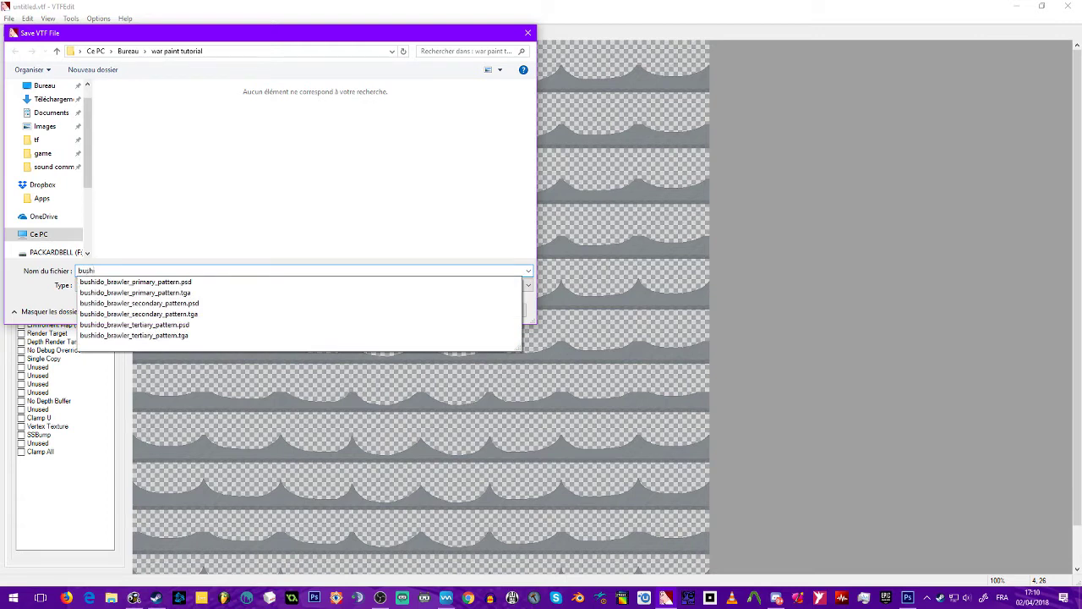
key("Escape")
key("Escape")
Turn off automatic VMT file creation and save the imported texture as bushido_brawler_primary_pattern.vtf
left_click(98, 18)
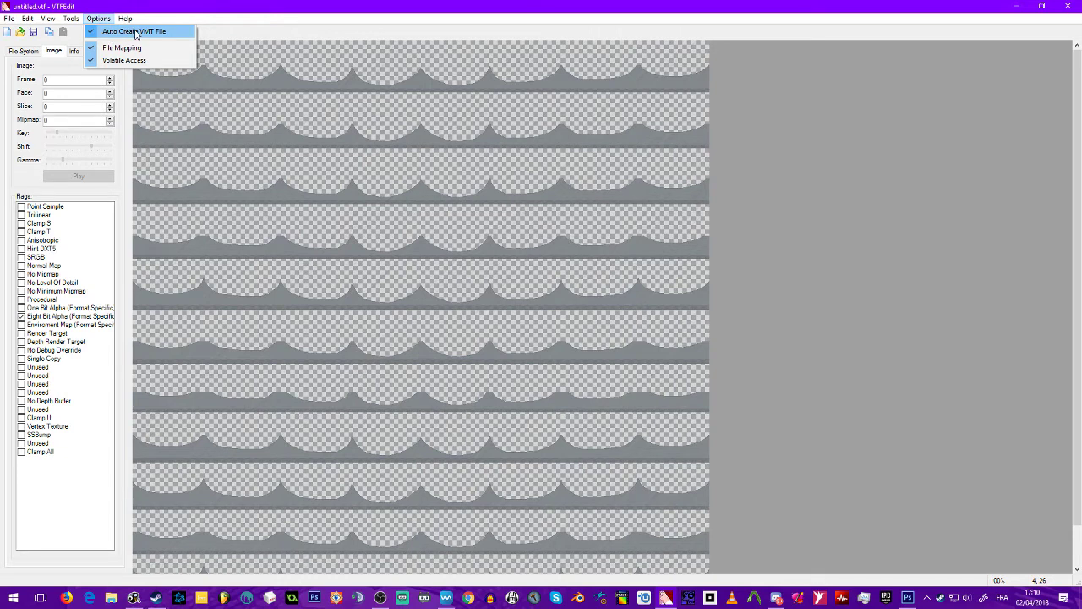
left_click(140, 33)
left_click(7, 19)
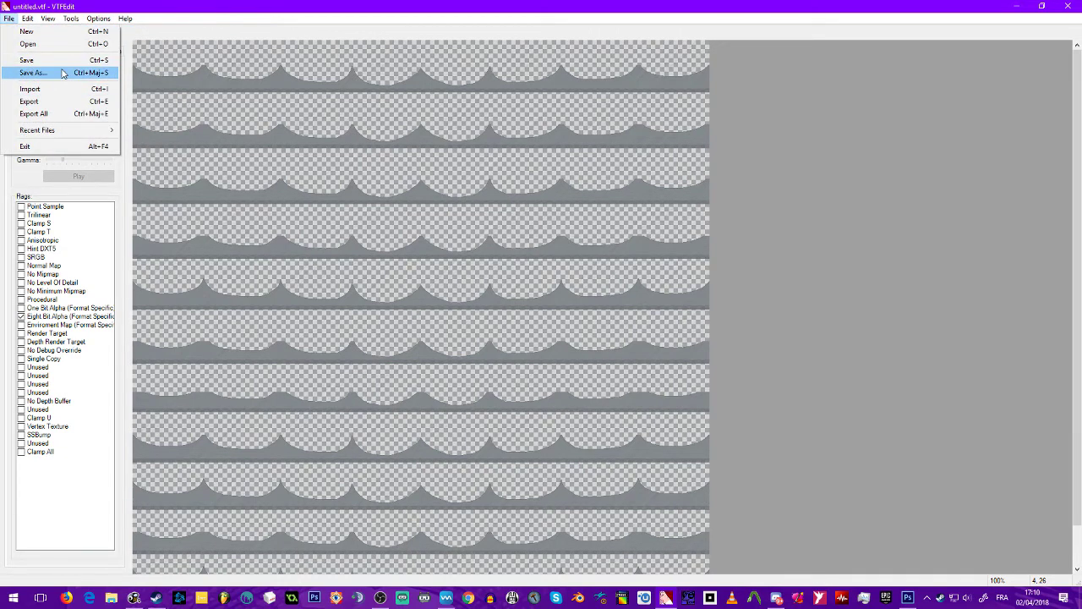
Import the bushido_brawler_secondary_pattern image and save it as a VTF file named bushido_brawler_secondary_pattern
left_click(59, 89)
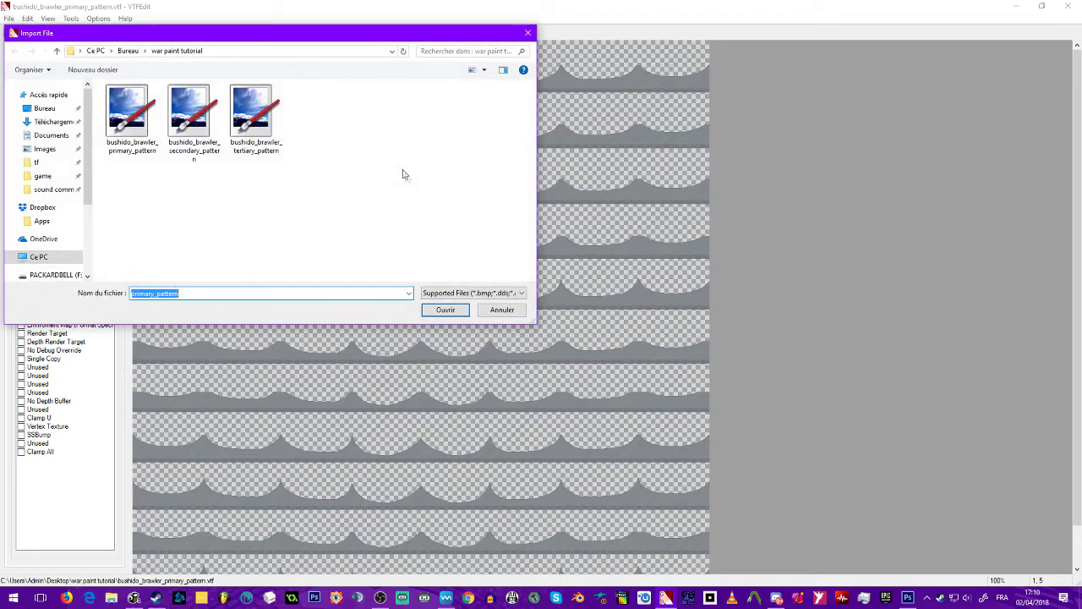
double_click(186, 116)
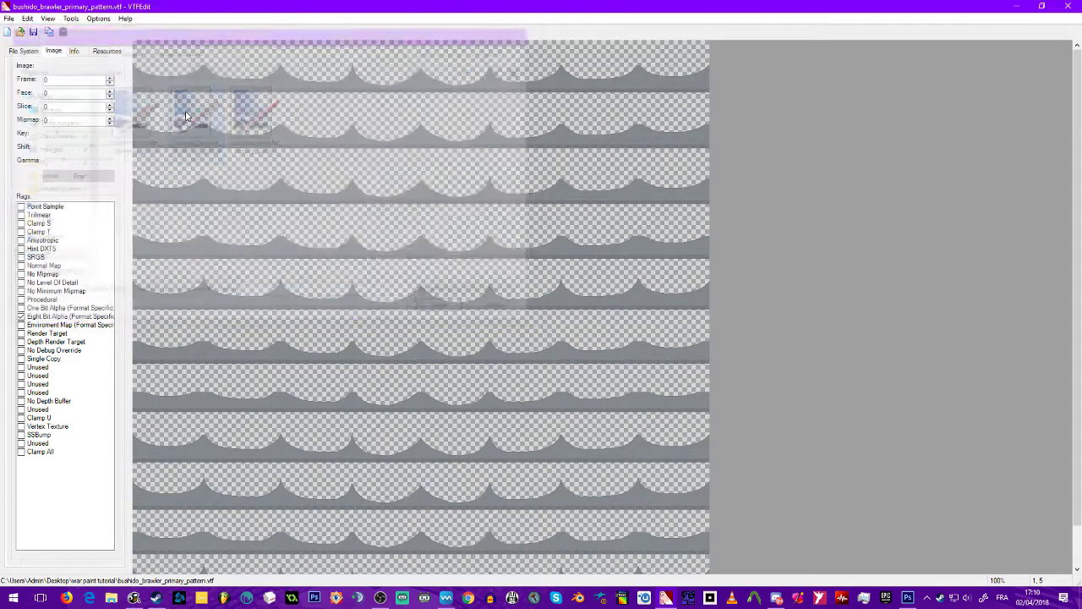
left_click(633, 410)
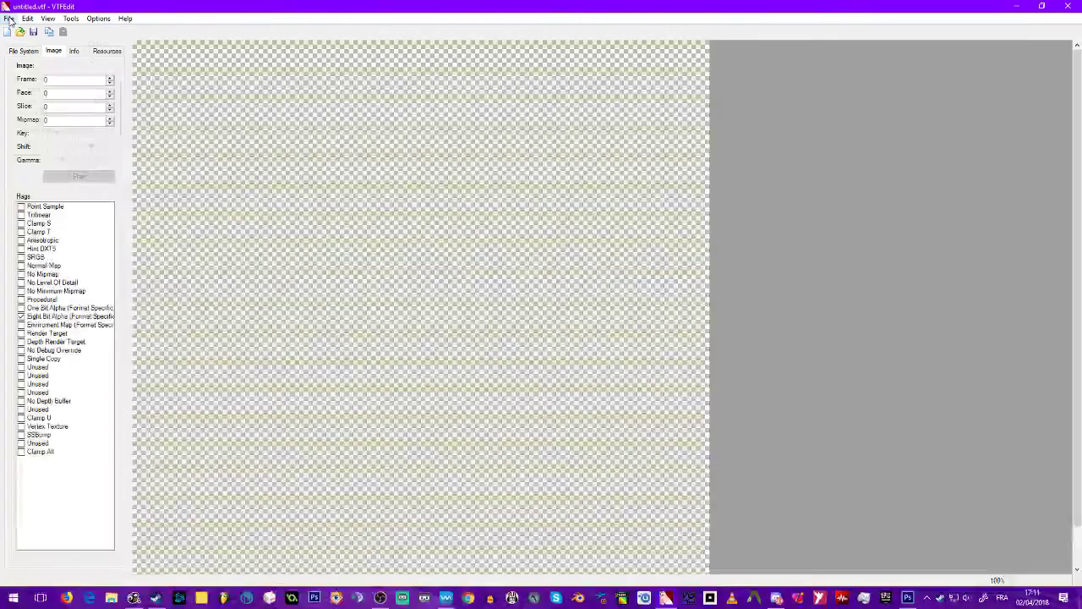
left_click(8, 19)
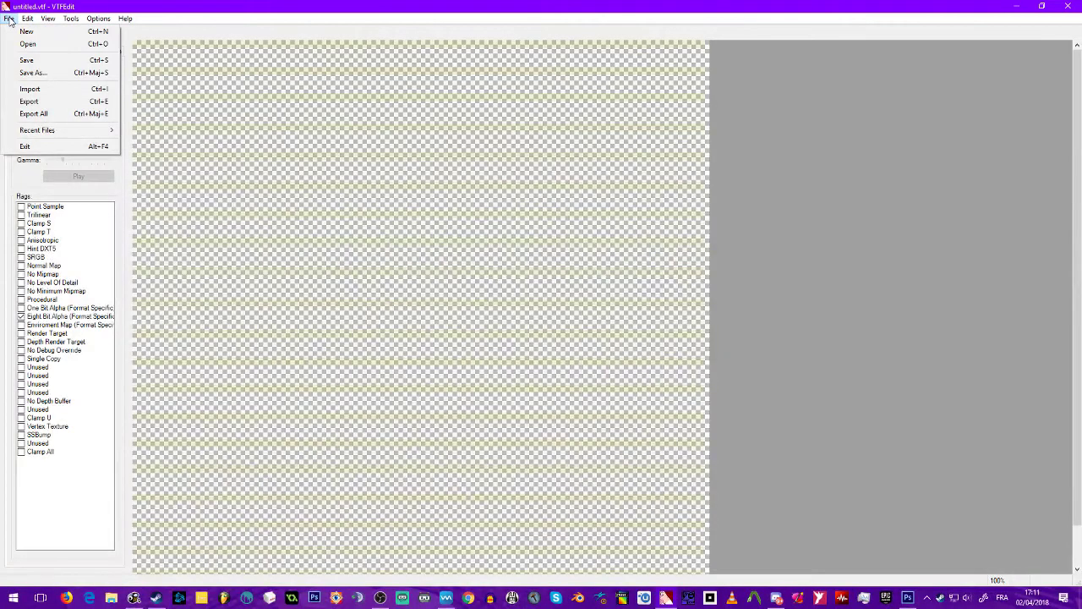
left_click(33, 73)
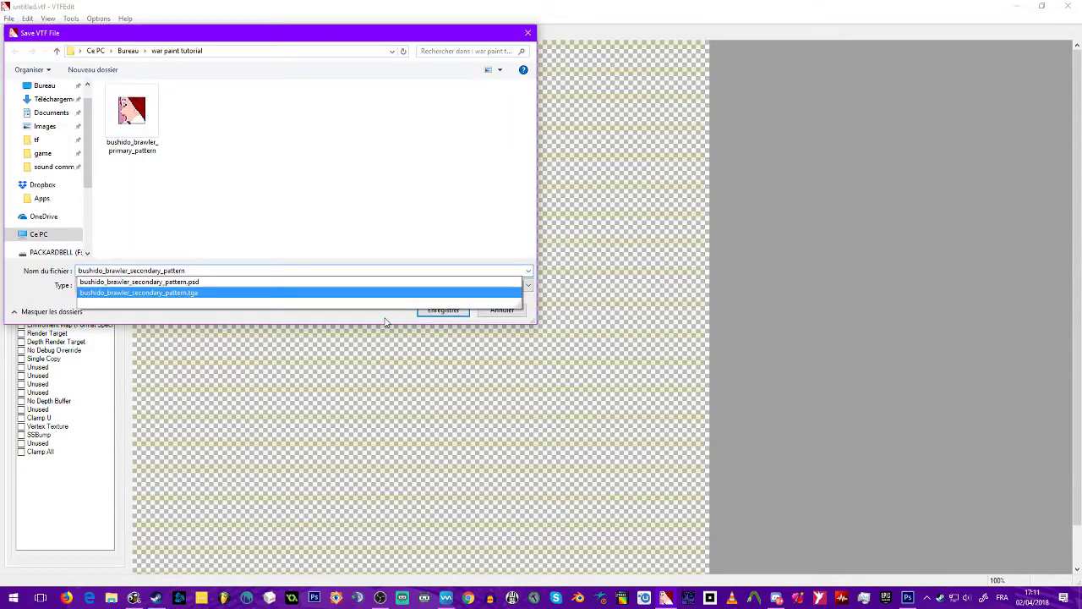
left_click(443, 310)
Import the bushido_brawler_tertiary_pattern image and save it as a VTF file with the same name
left_click(8, 18)
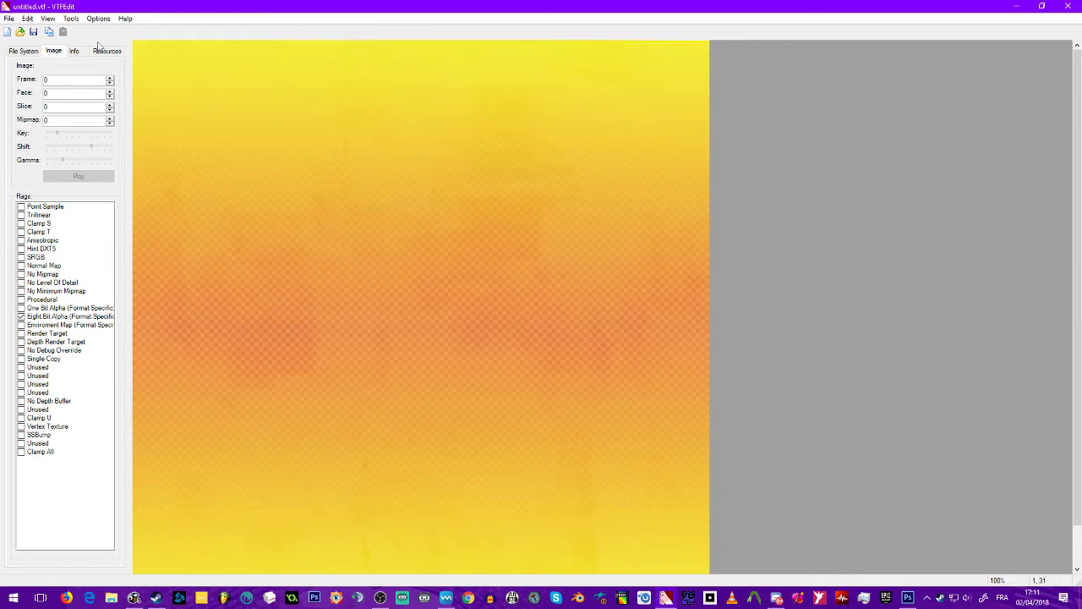
left_click(9, 19)
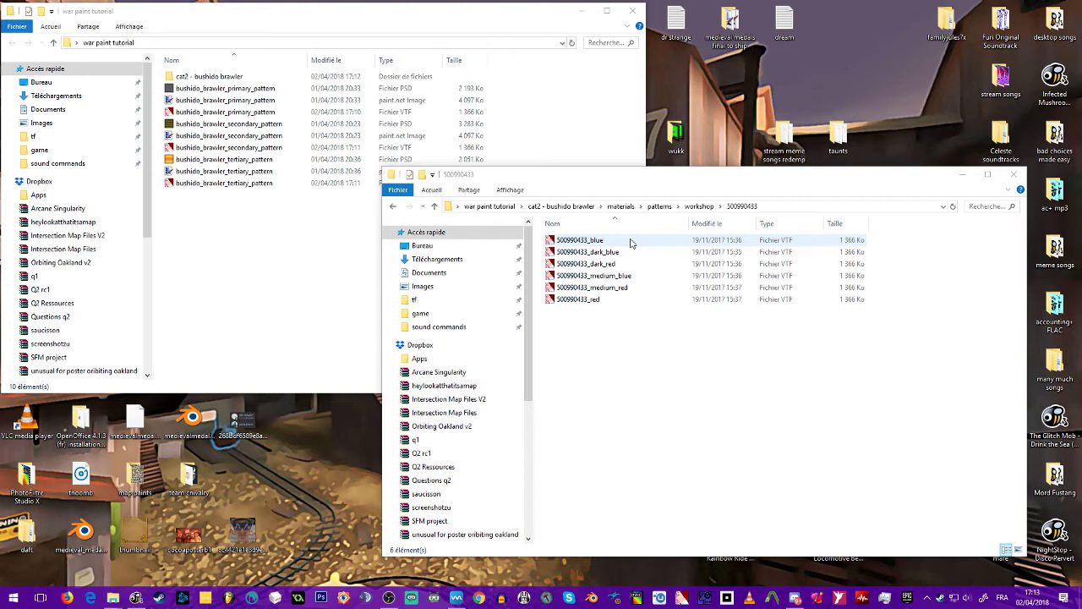
In File Explorer, copy the primary, secondary and tertiary pattern VTF files from war paint tutorial into the workshop's 500990433 folder
left_click(262, 183)
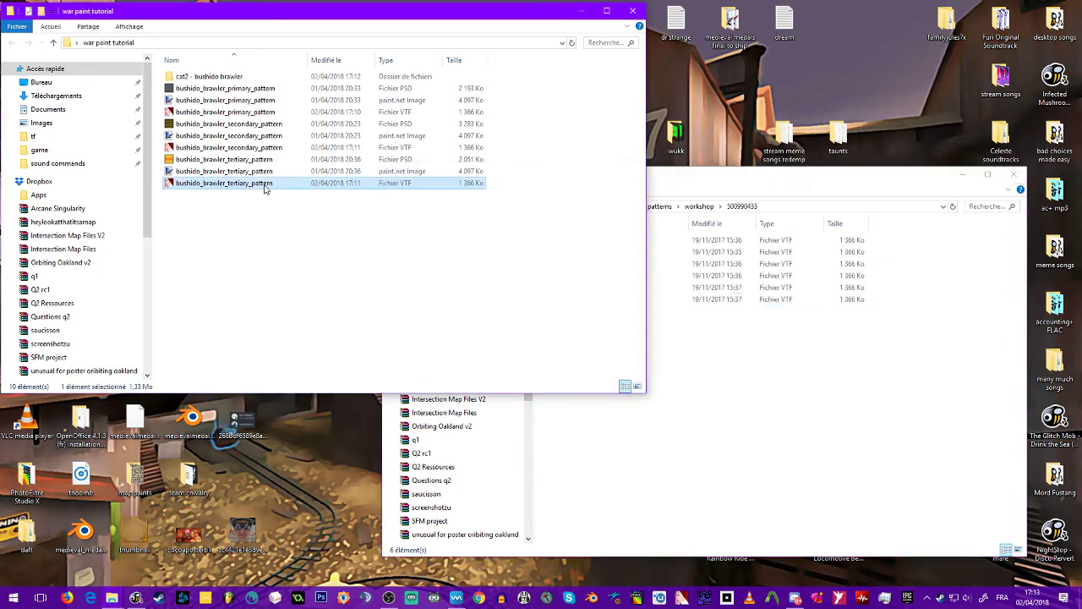
left_click(262, 149, "ctrl")
left_click(249, 113, "ctrl")
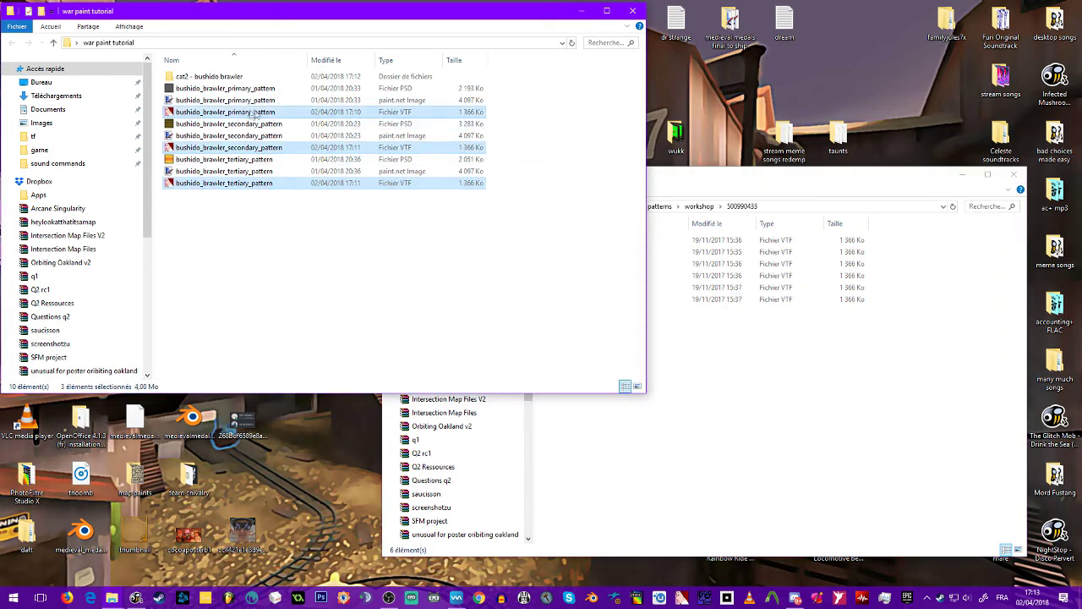
left_click_drag(328, 113, 915, 451)
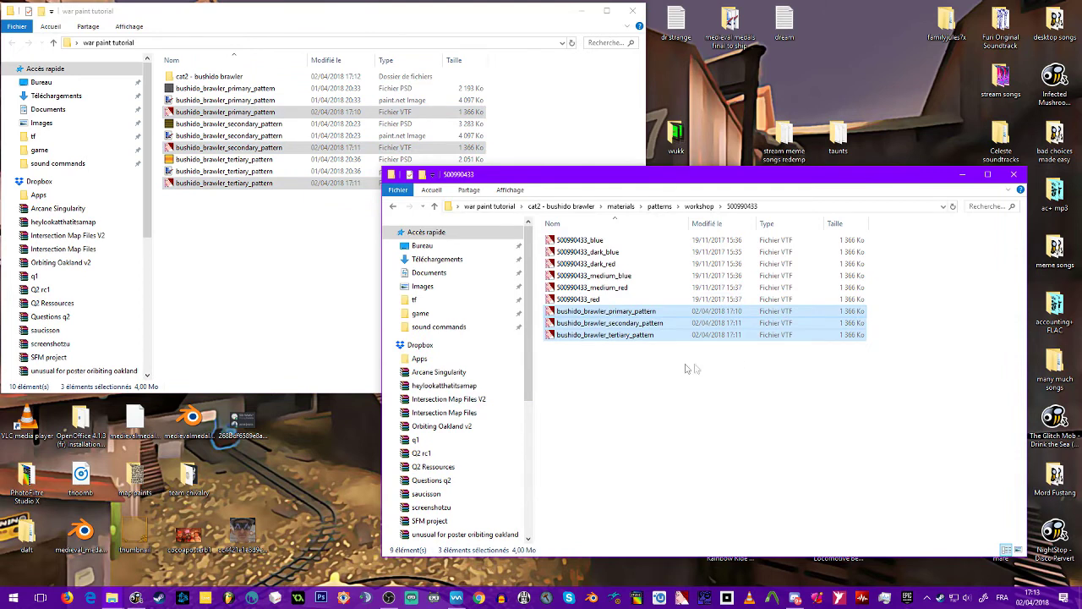
Delete the 500990433_blue, 500990433_dark_blue and 500990433_medium_blue VTF files from the 500990433 folder
left_click(645, 276)
left_click(622, 251, "ctrl")
left_click(620, 242, "ctrl")
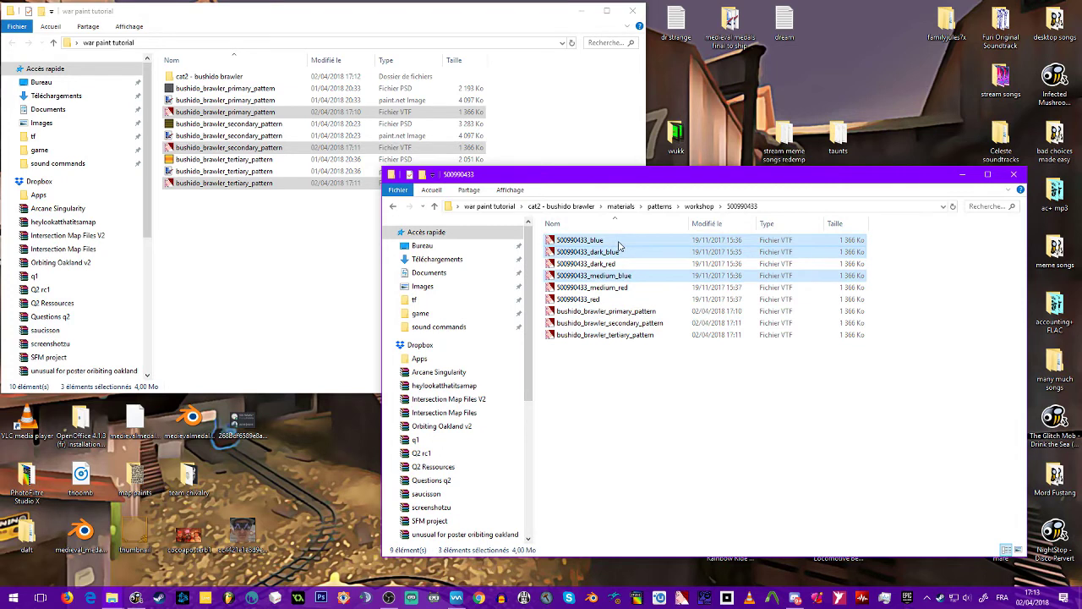
key("Delete")
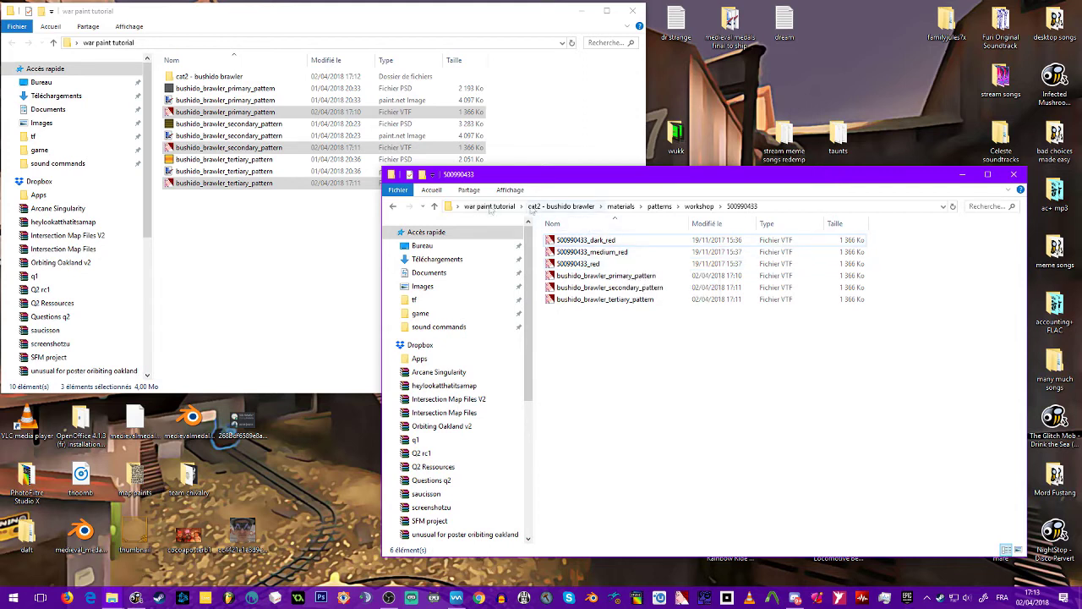
Go up to the cat2 - bushido brawler folder and delete the item listed below the materials folder
left_click(564, 209)
left_click(604, 253)
key("Delete")
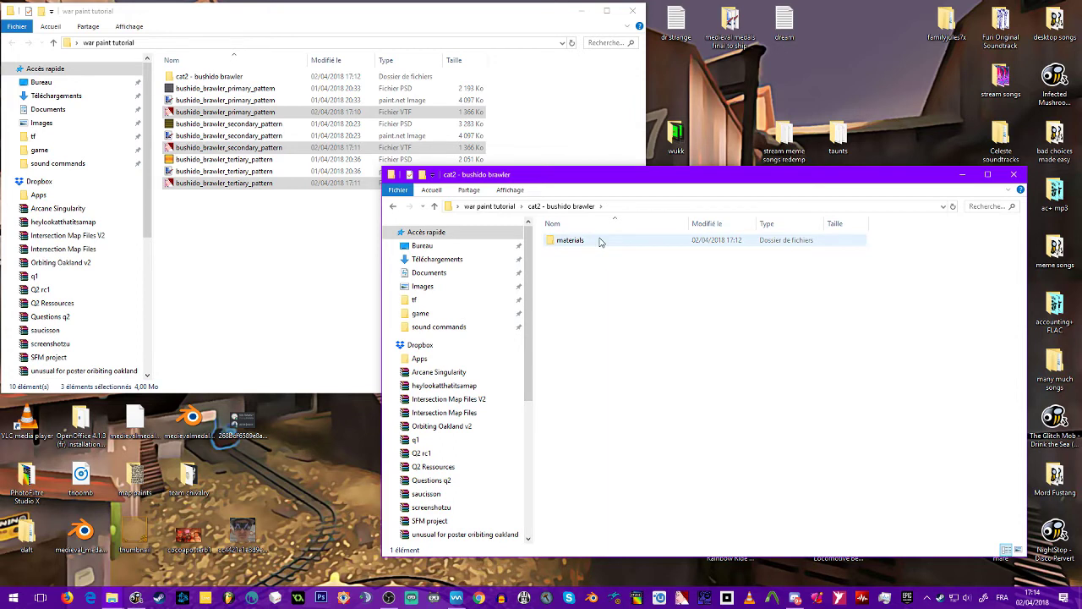
Walk through the folder structure from cat2 - bushido brawler through materials, patterns and workshop down to 500990433
key("BackSpace")
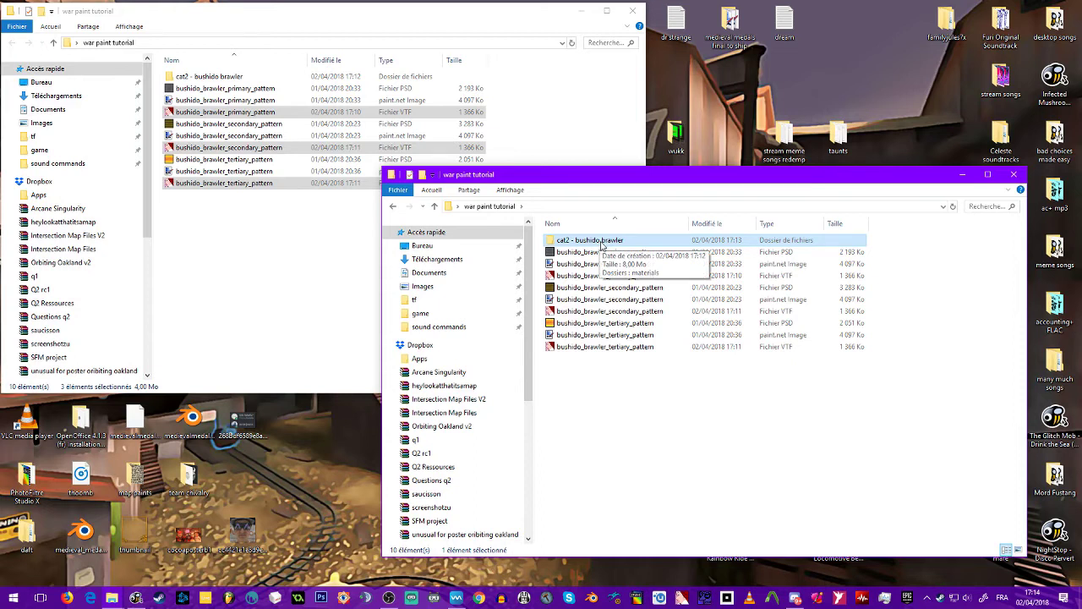
double_click(593, 243)
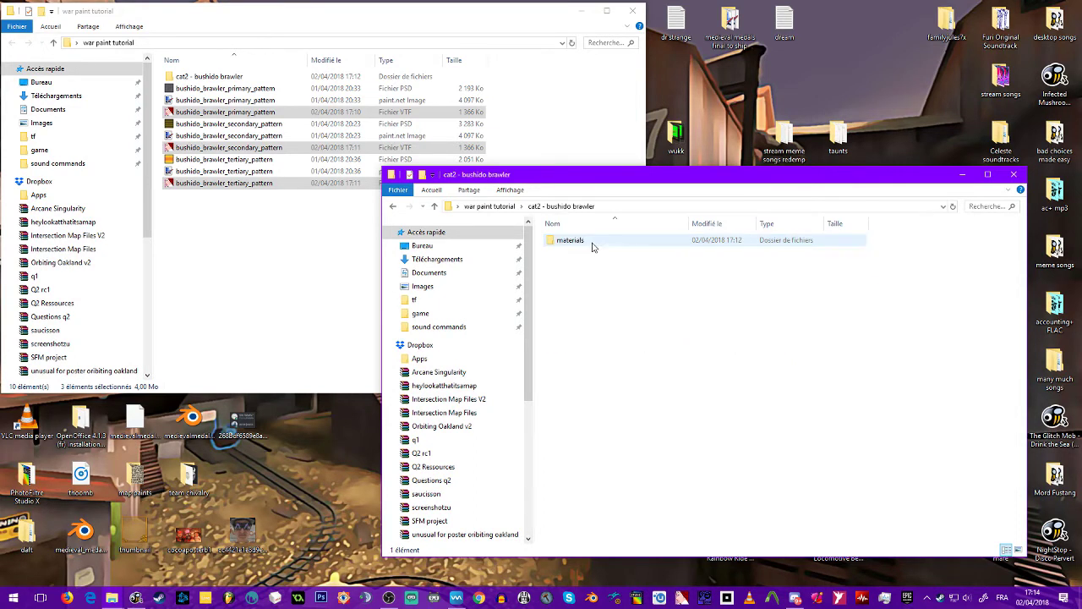
double_click(591, 243)
double_click(589, 243)
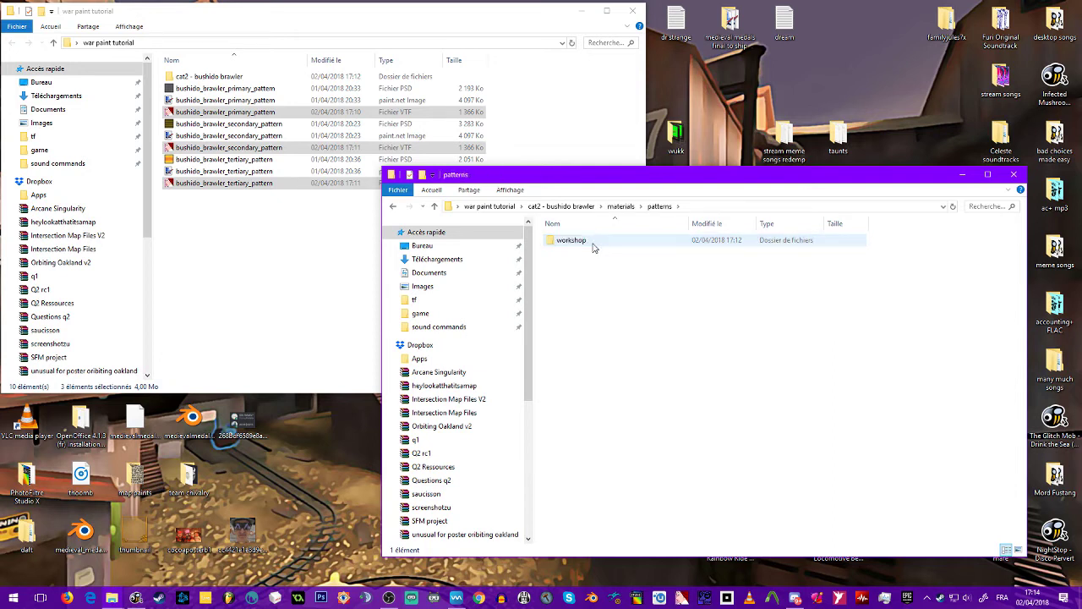
double_click(591, 244)
double_click(604, 244)
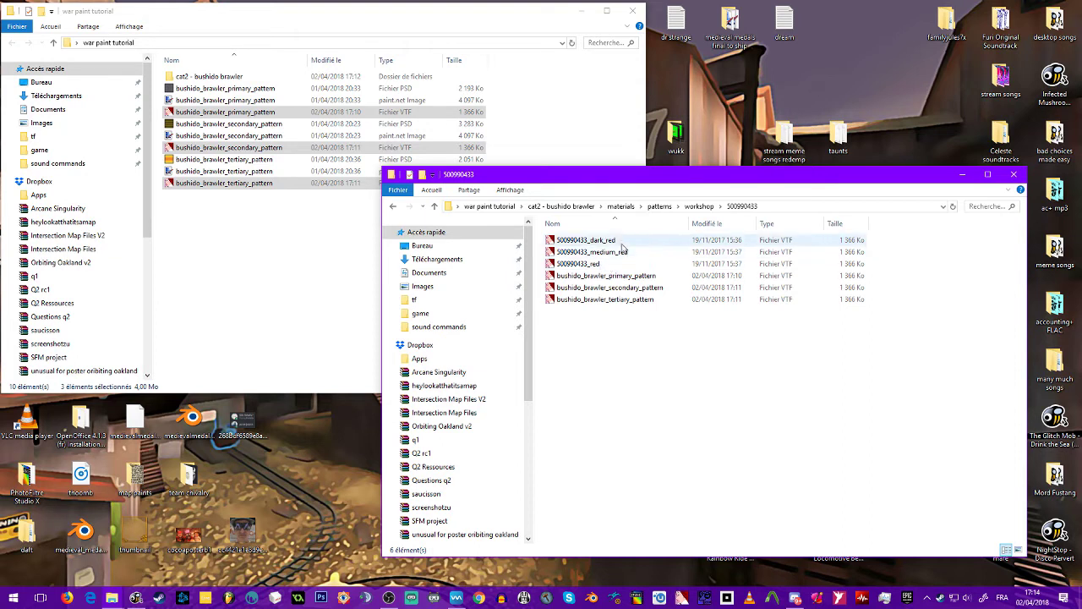
View the 500990433_red, 500990433_medium_red and 500990433_dark_red textures one after another in VTFEdit, closing each one after viewing
left_click(611, 263)
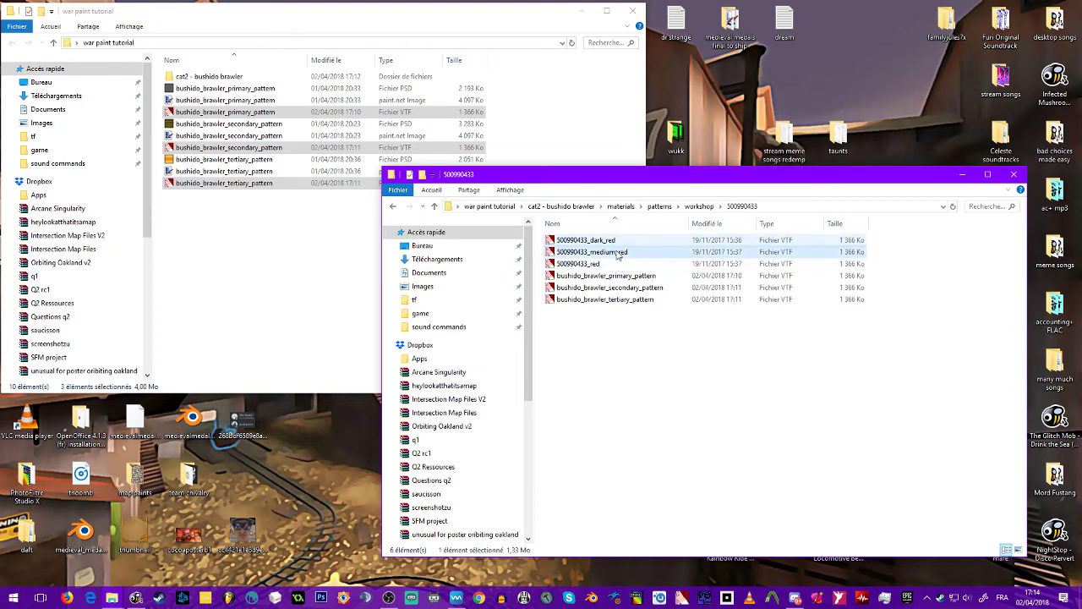
double_click(618, 263)
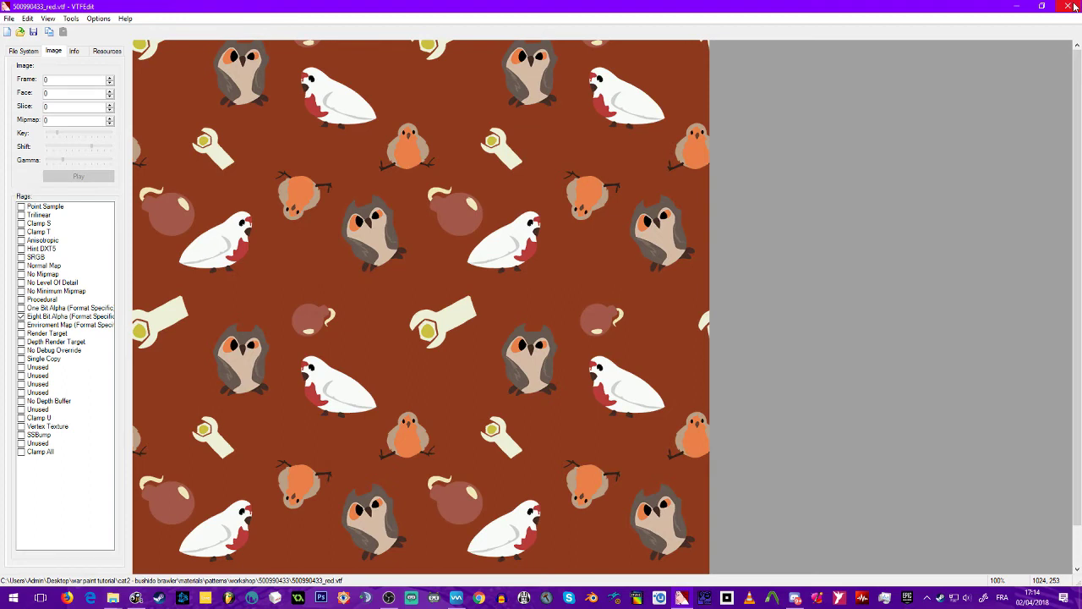
left_click(1070, 6)
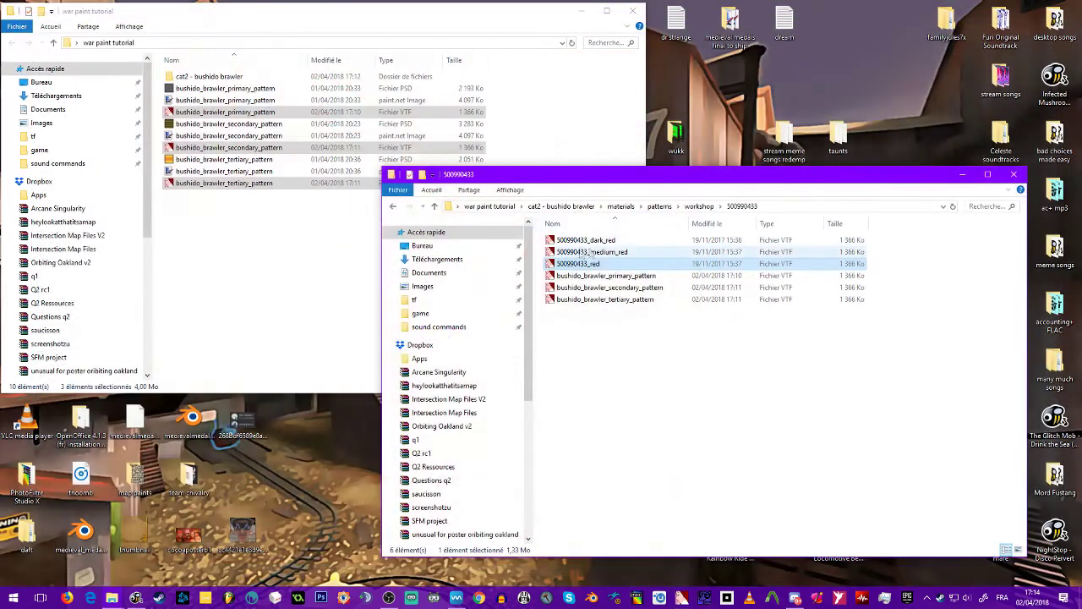
double_click(592, 250)
left_click(1070, 6)
double_click(546, 237)
left_click(1070, 6)
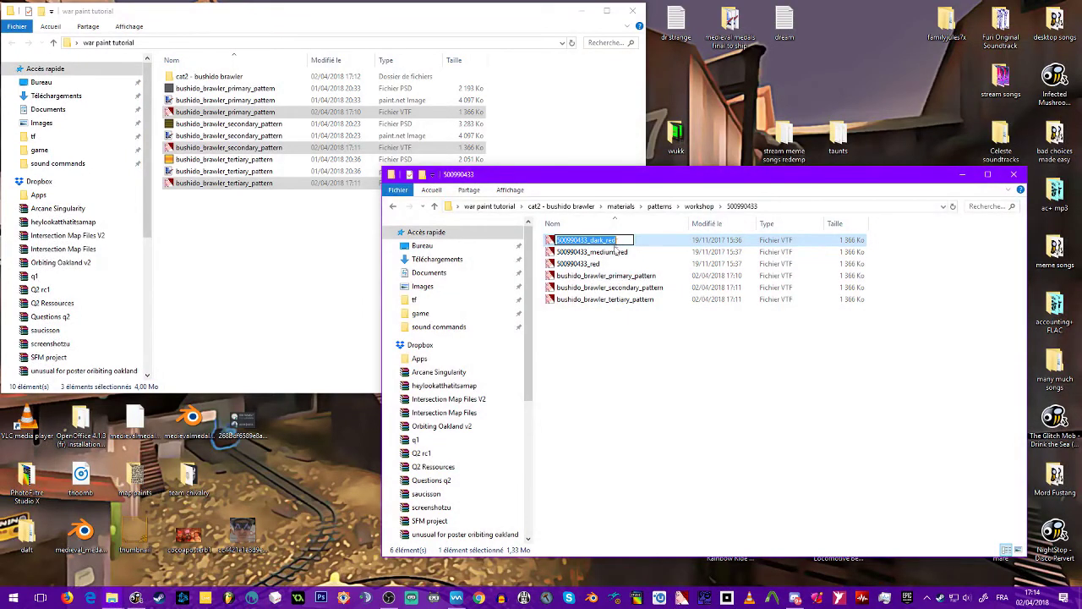
Delete the 500990433_dark_red VTF and rename bushido_brawler_tertiary_pattern as 500990433_dark_red
key("Delete")
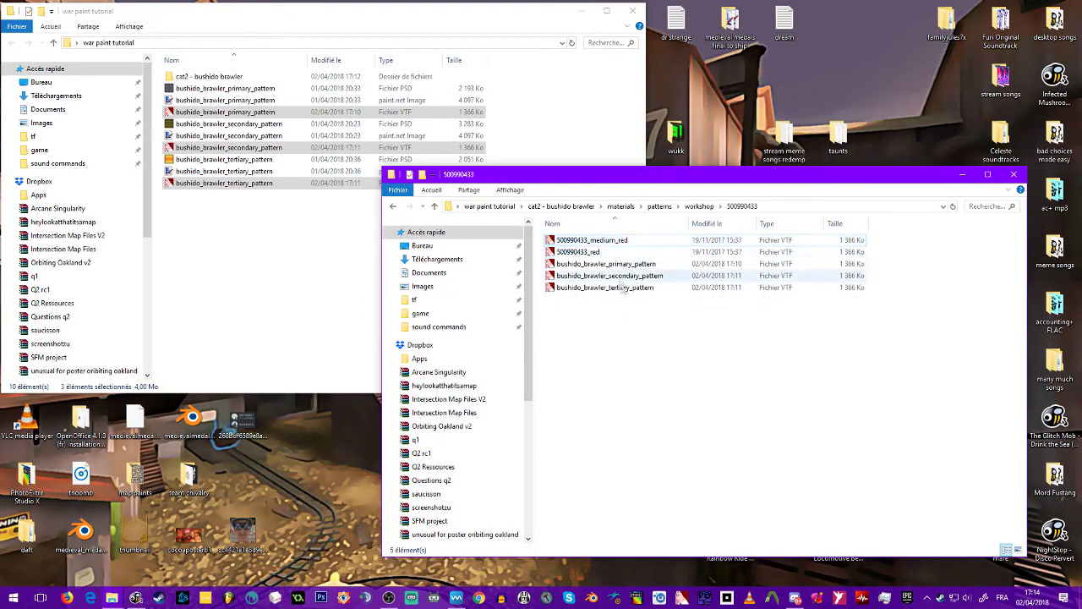
left_click(624, 289)
left_click(621, 290)
type("500990433_dark_red")
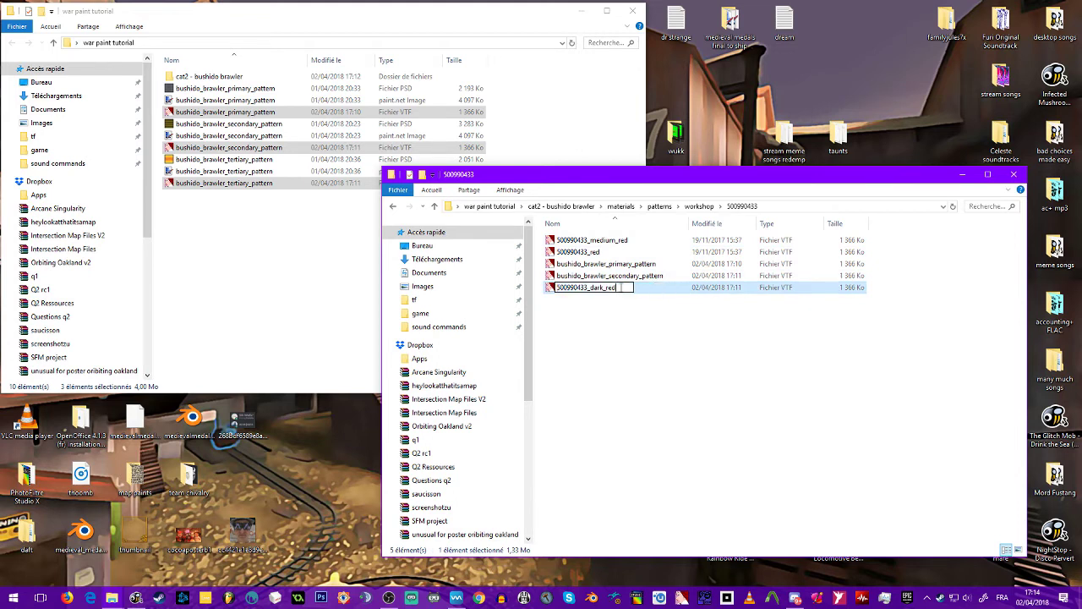
left_click(625, 245)
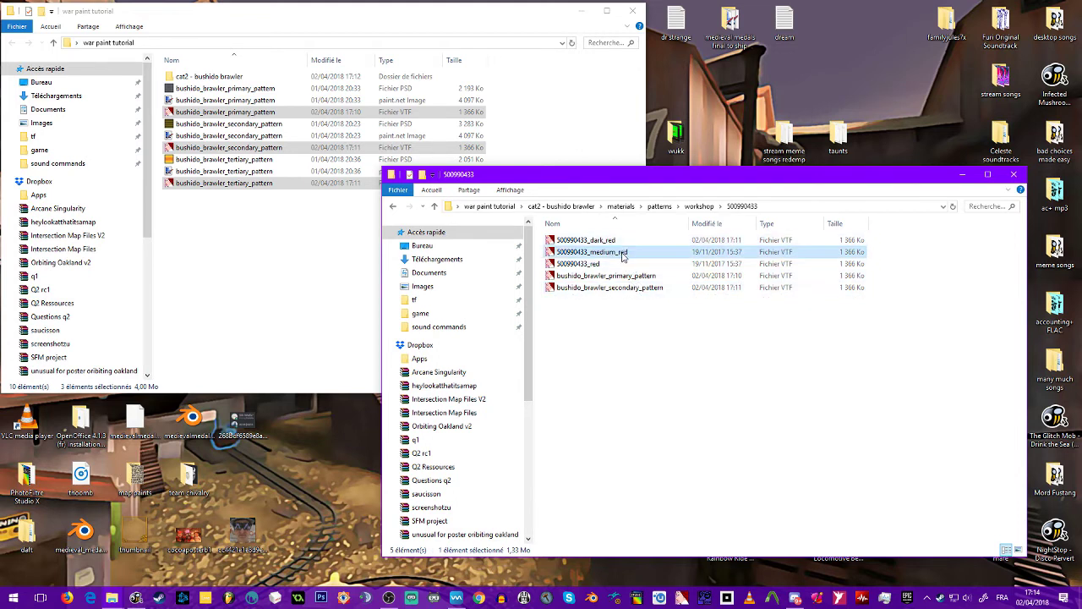
Delete the 500990433_medium_red VTF and rename bushido_brawler_secondary_pattern as 500990433_medium_red
left_click(622, 253)
key("Escape")
key("Delete")
left_click(625, 276)
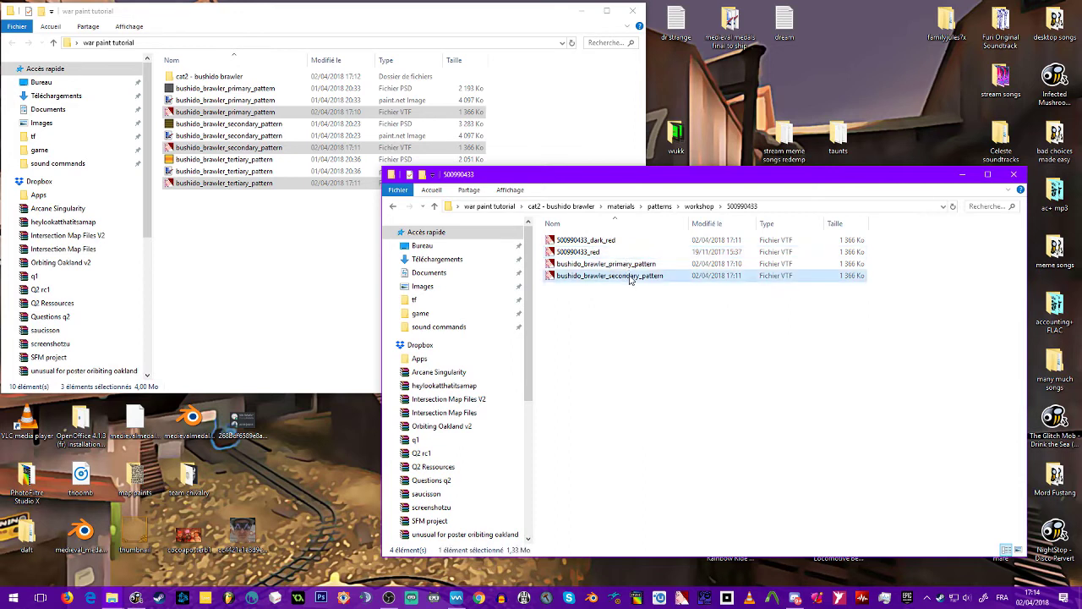
key("ctrl+y")
Delete the 500990433_red VTF and rename bushido_brawler_primary_pattern as 500990433_red
left_click(622, 263)
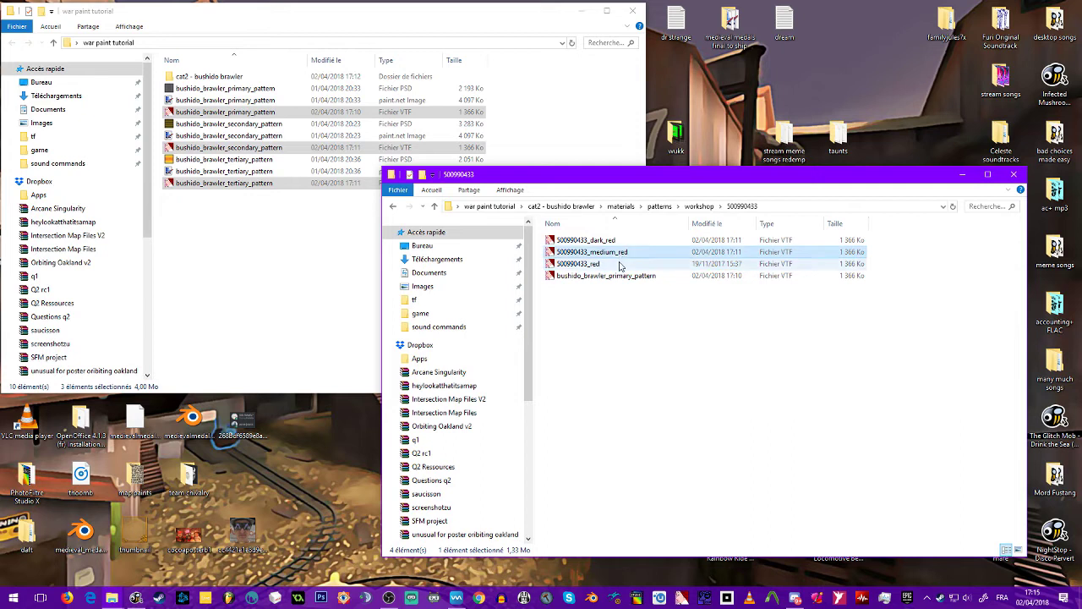
key("Delete")
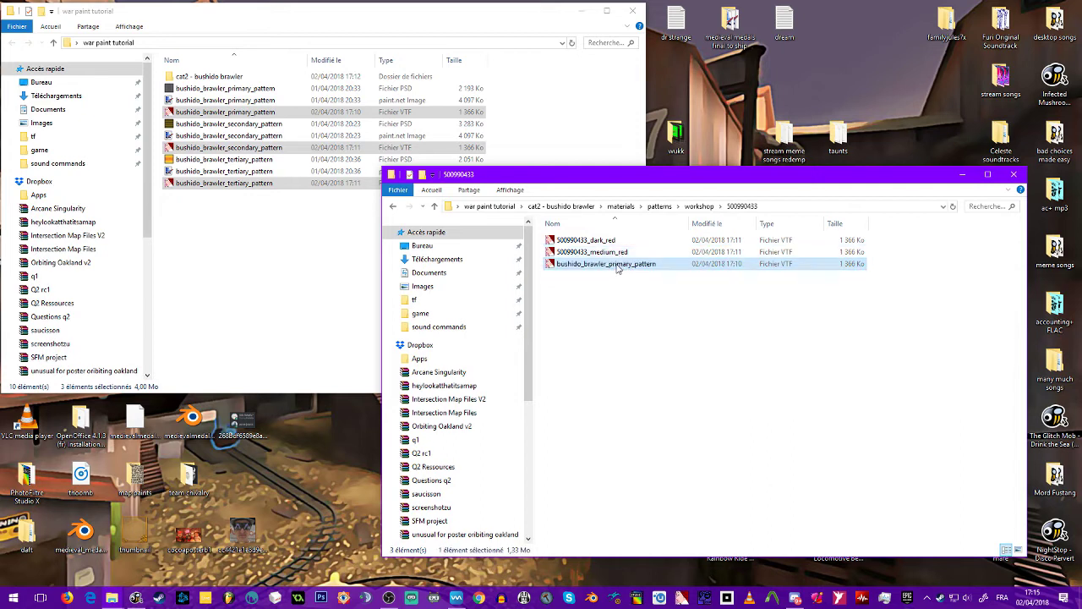
key("ctrl+y")
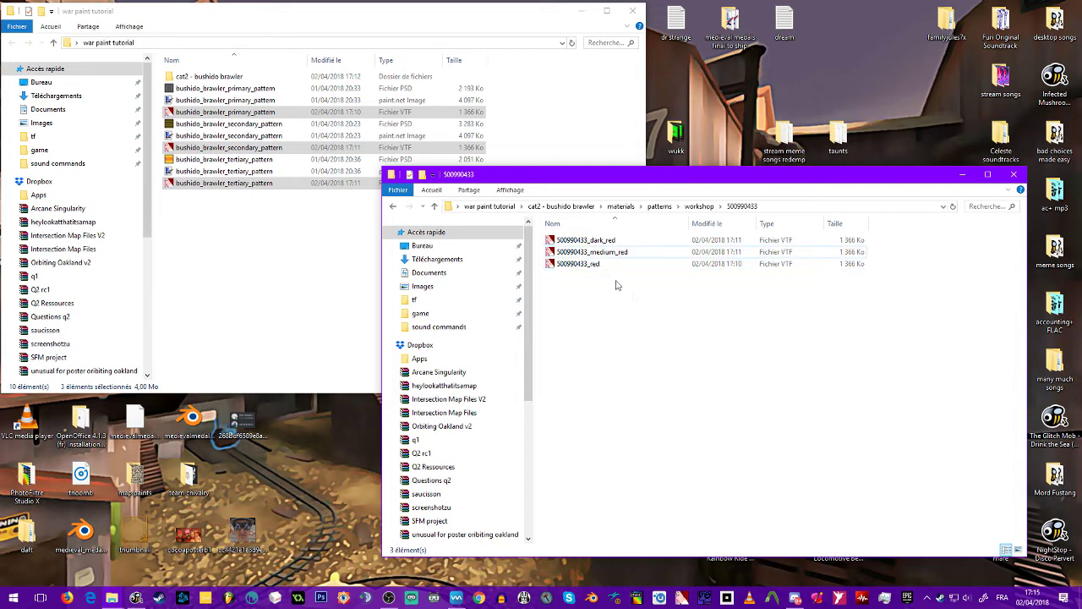
Replace the cat1 wukong 02 folder in Team Fortress 2's tf custom folder with a copy of cat2 - bushido brawler from war paint tutorial
left_click(499, 207)
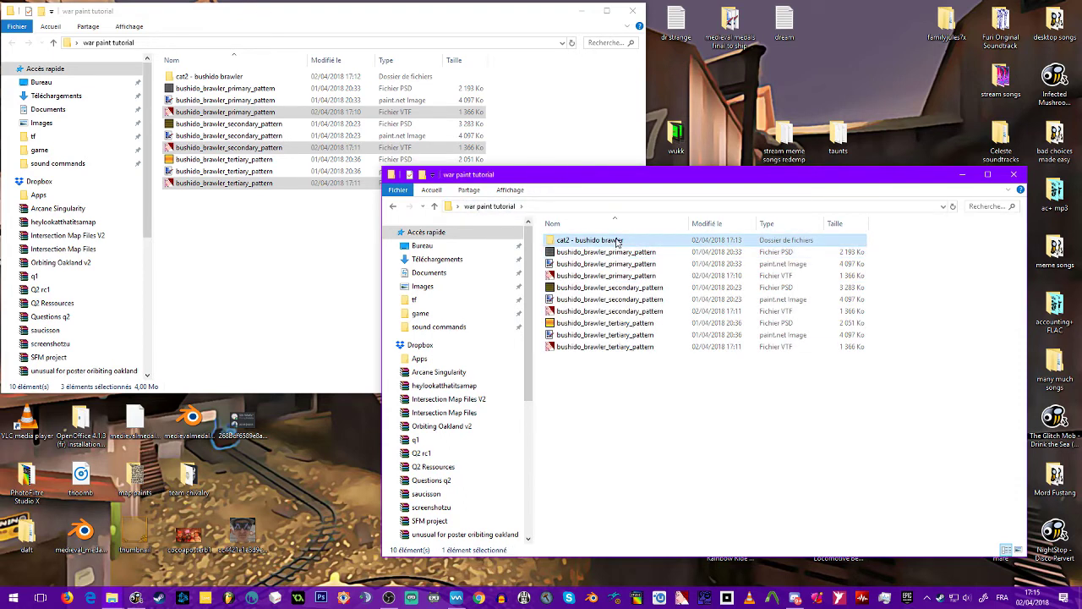
right_click(112, 598)
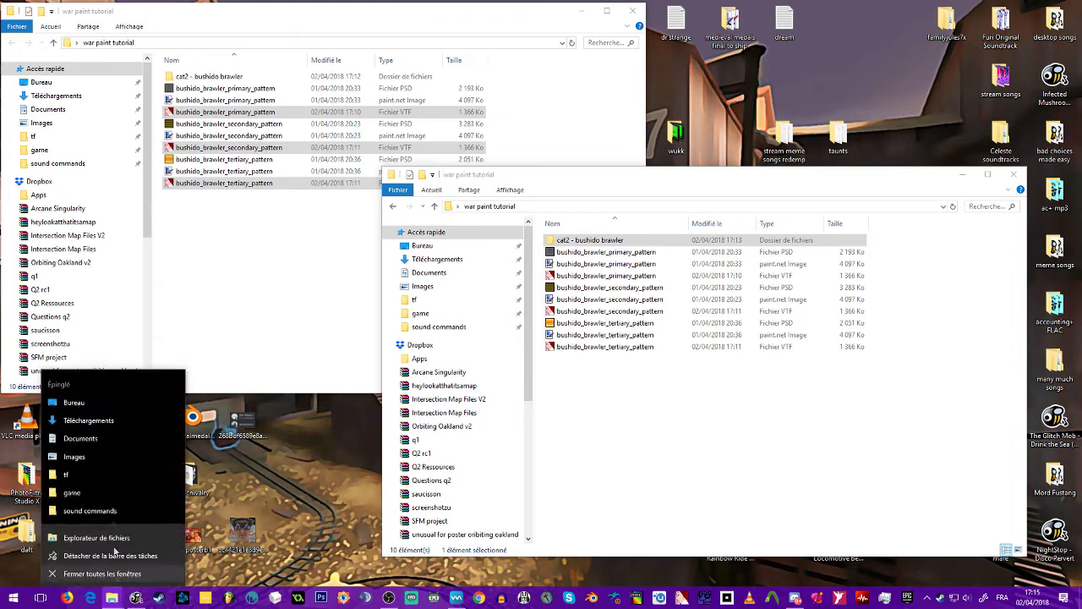
left_click(101, 474)
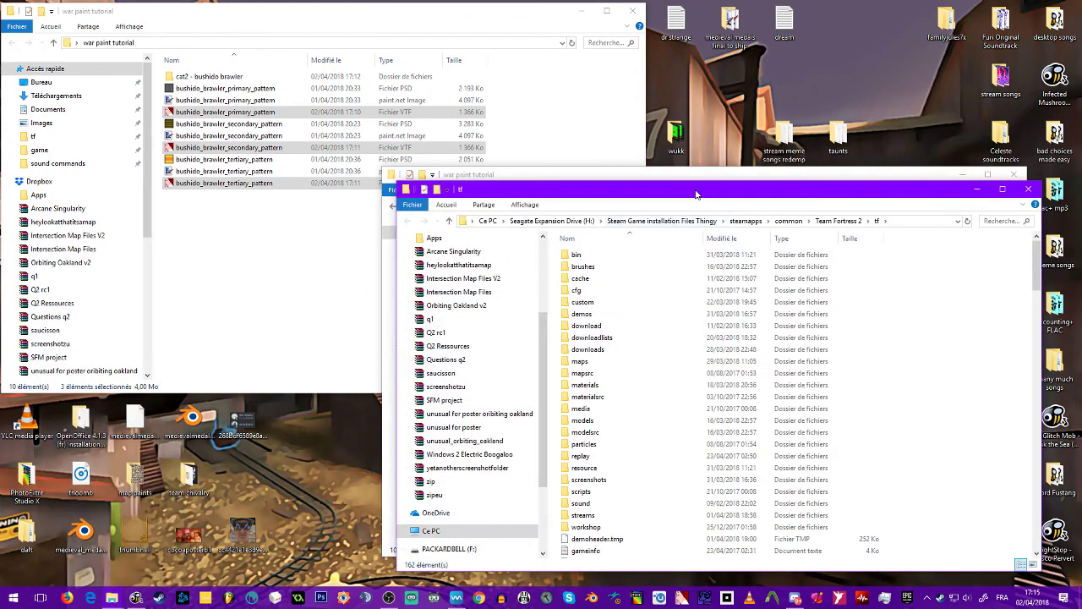
left_click_drag(696, 194, 358, 116)
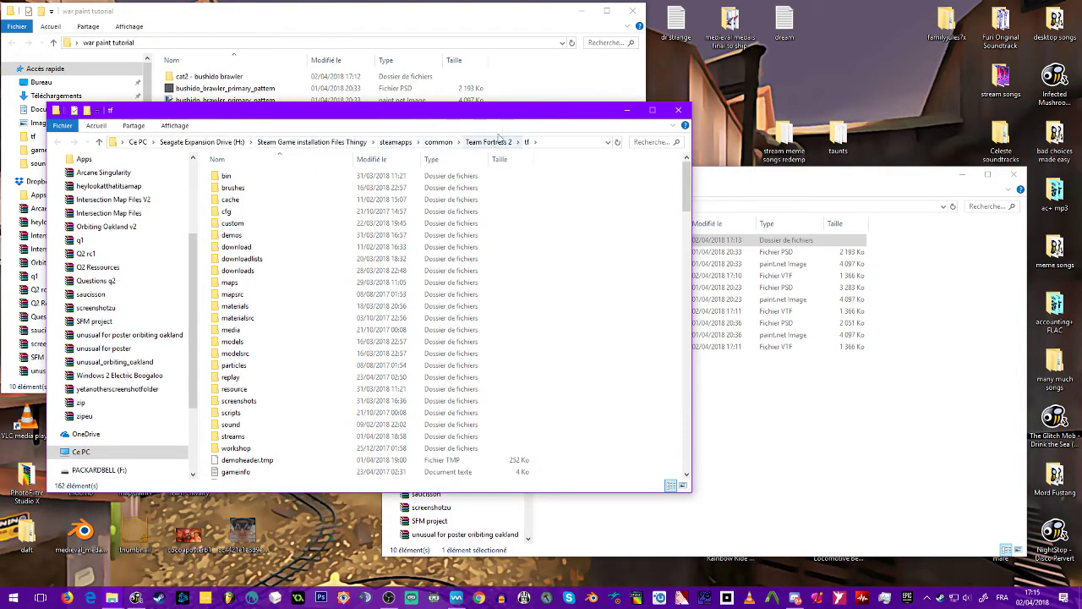
double_click(256, 223)
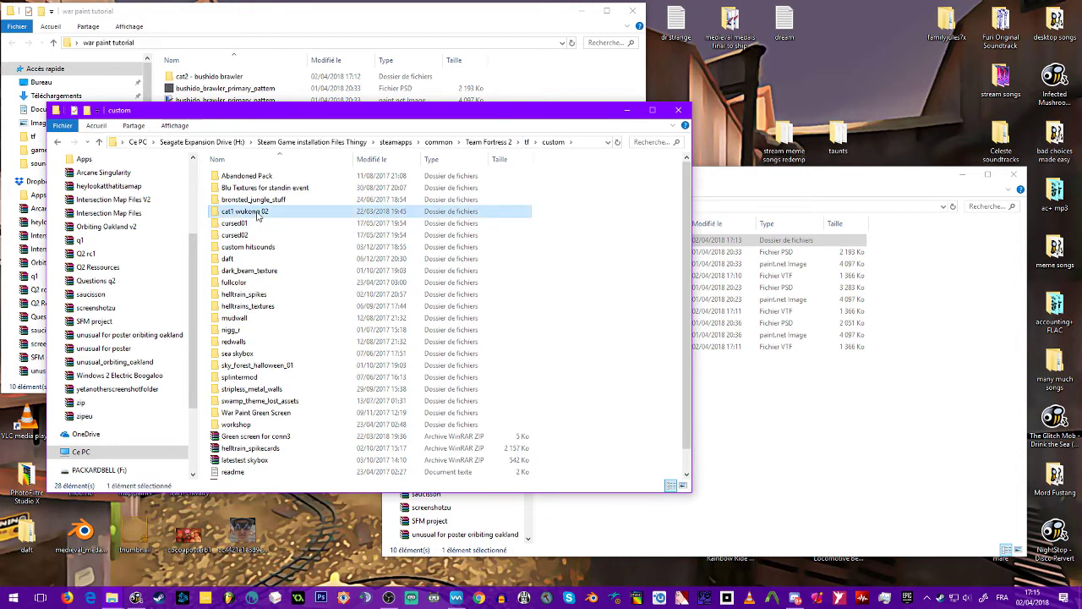
key("Delete")
Check the copied cat2 - bushido brawler folder's structure through materials, patterns and workshop down to 500990433
double_click(249, 212)
double_click(254, 176)
double_click(255, 177)
double_click(258, 177)
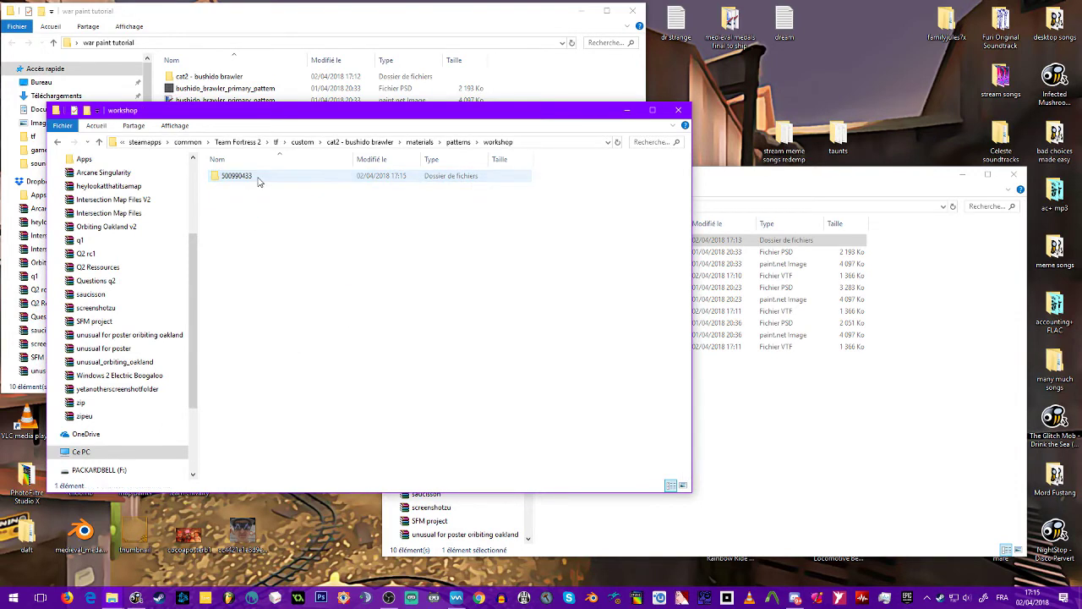
double_click(254, 176)
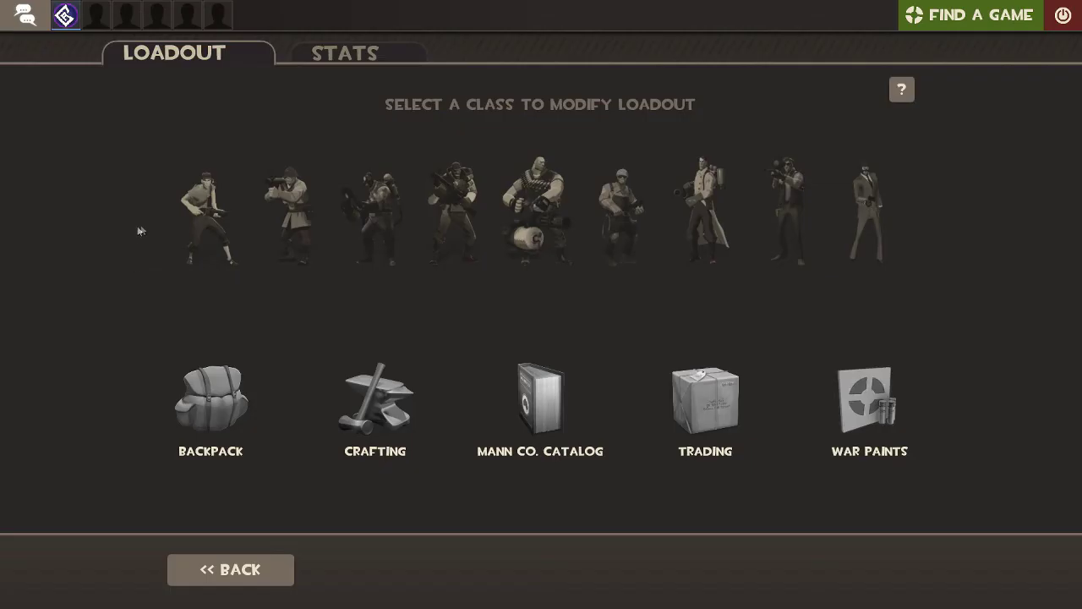
In Team Fortress 2, inspect the Dream Piped War Paint from the backpack and rotate its preview
left_click(214, 401)
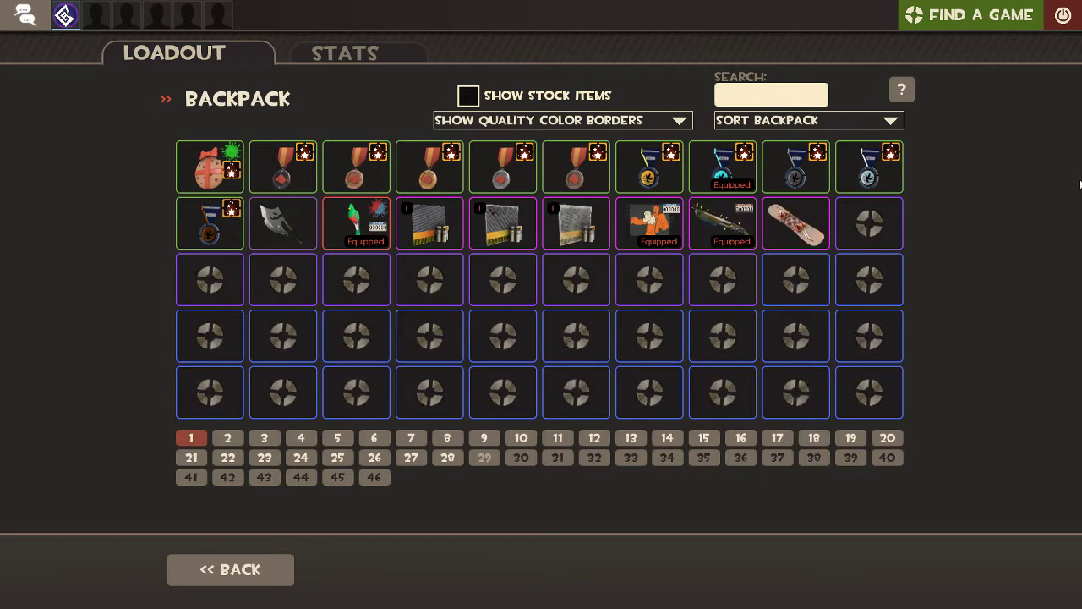
mouse_move(432, 221)
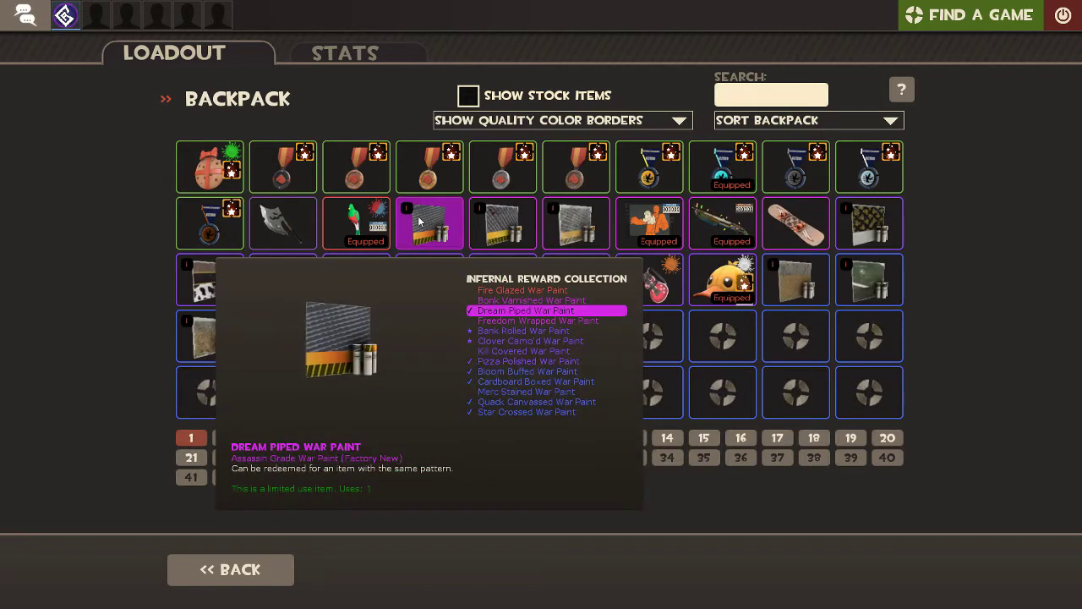
right_click(421, 221)
left_click(444, 234)
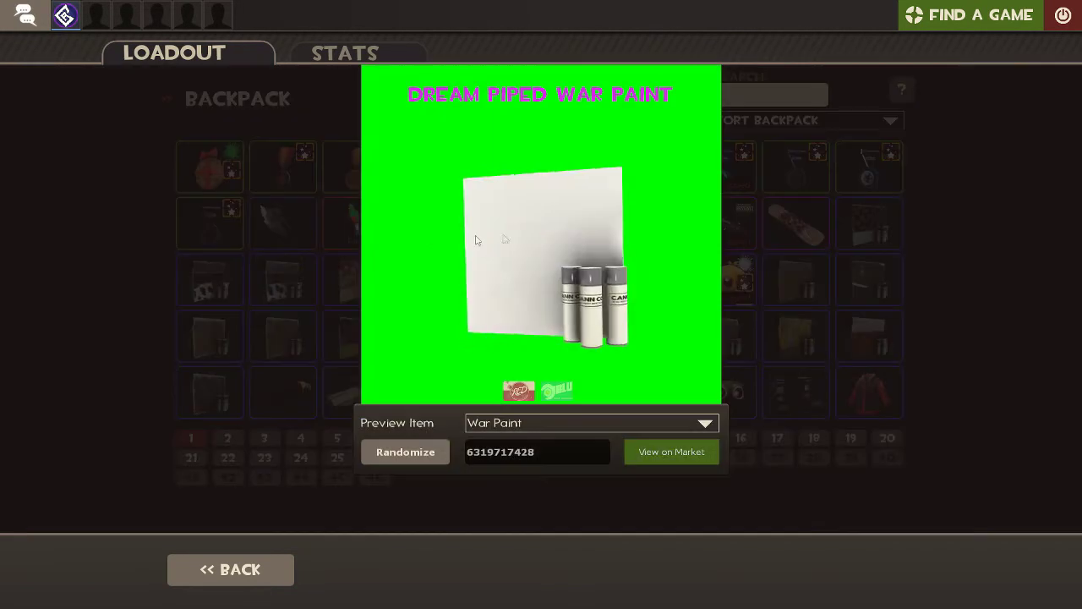
left_click_drag(557, 253, 573, 208)
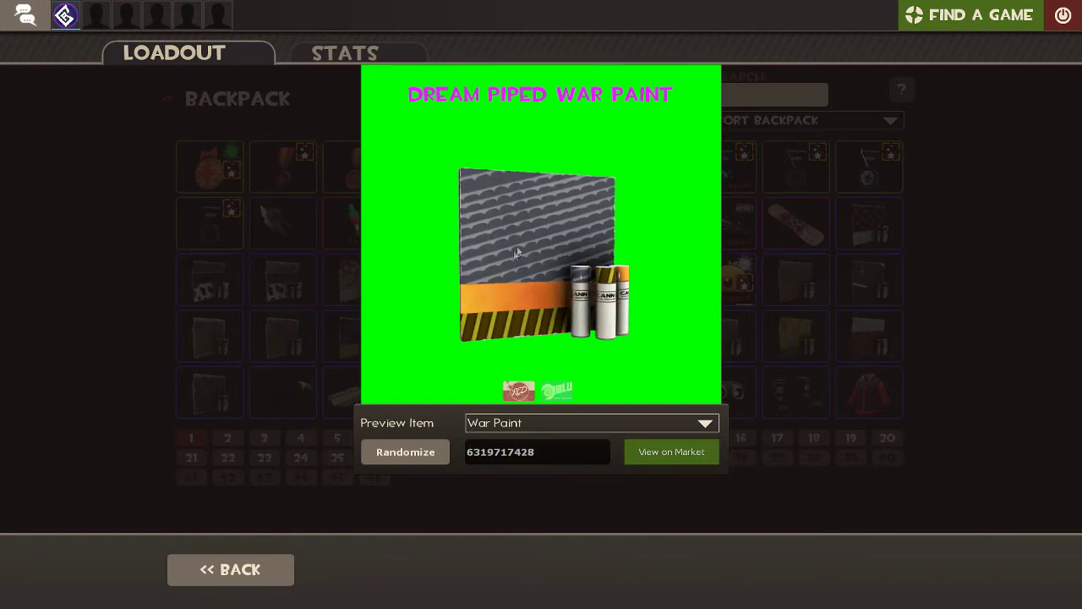
left_click_drag(544, 247, 553, 245)
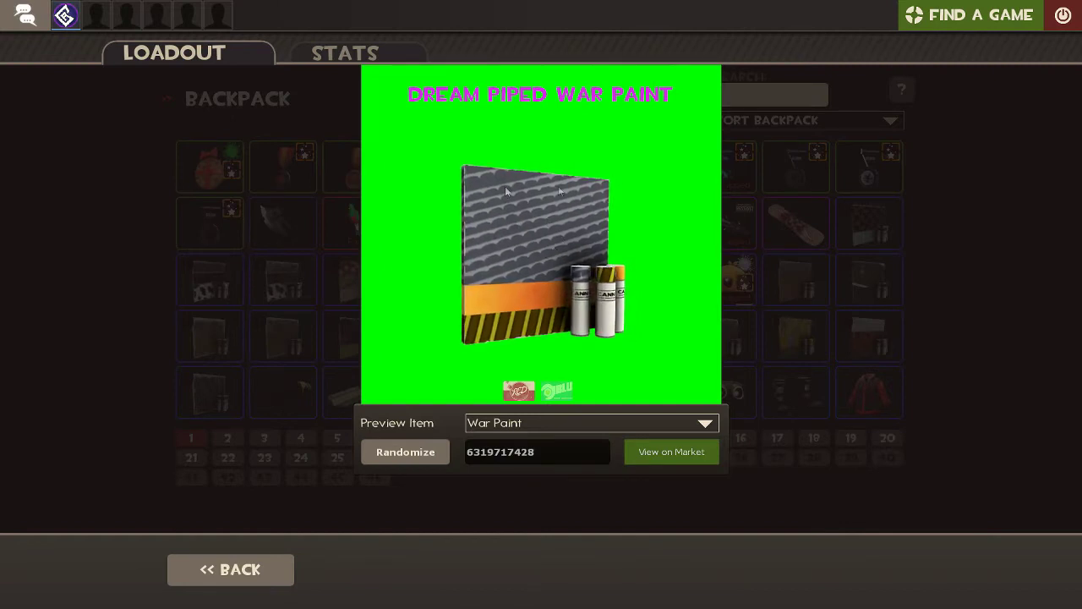
Preview the Dream Piped war paint on the Shotgun and rotate the weapon to examine the pattern
left_click(534, 427)
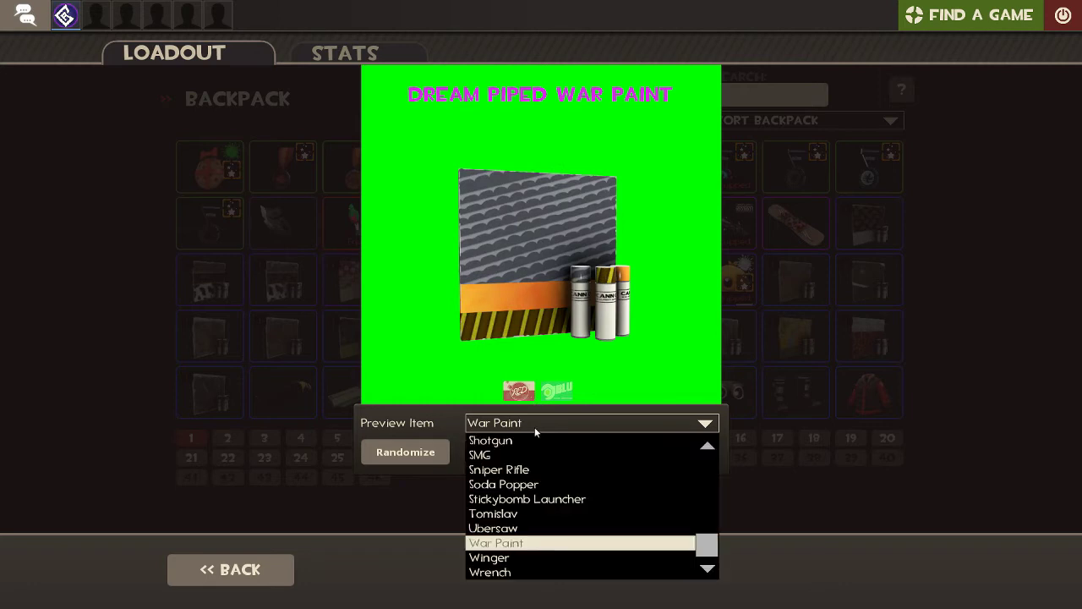
left_click(534, 439)
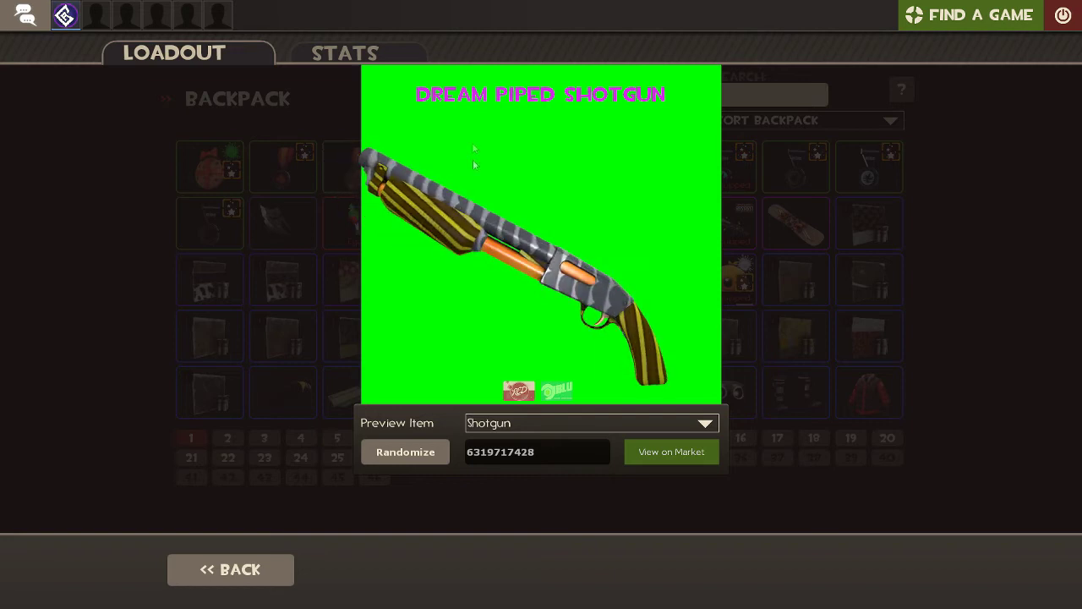
left_click_drag(524, 225, 554, 225)
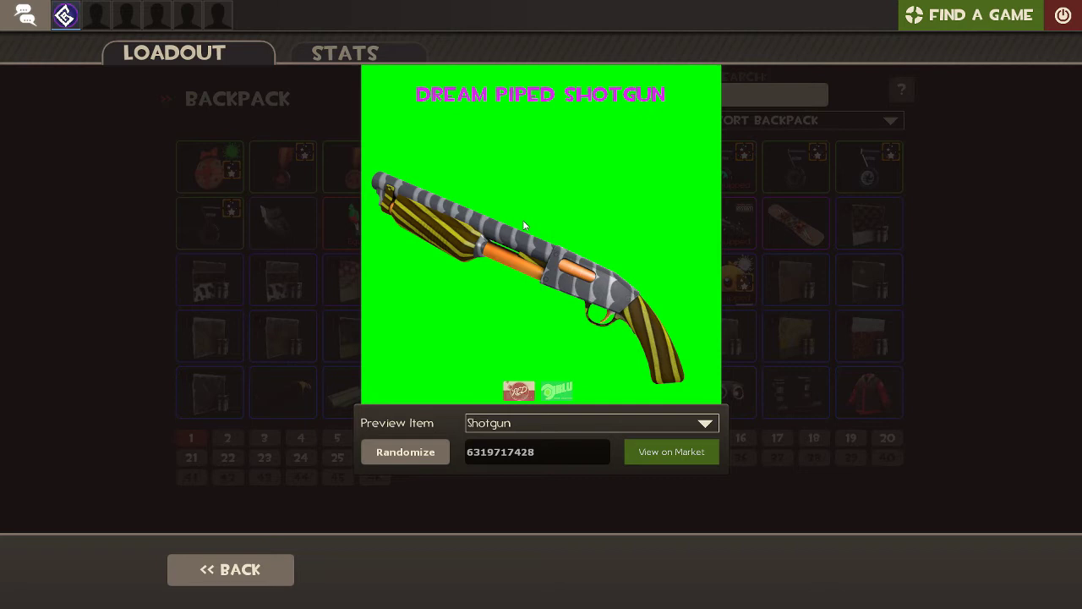
left_click(545, 424)
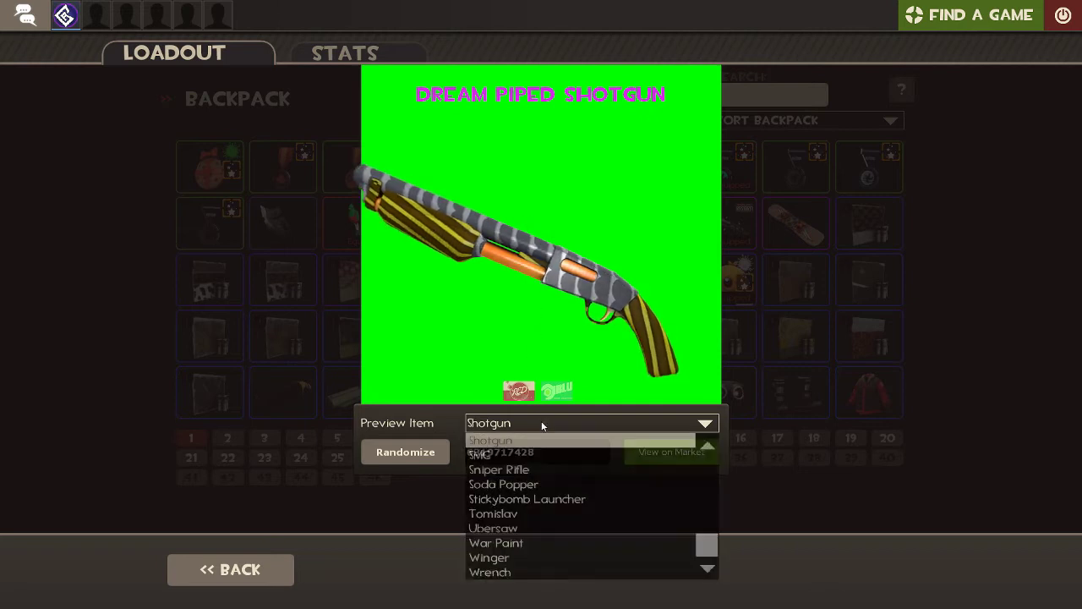
left_click(544, 424)
left_click_drag(475, 248, 486, 247)
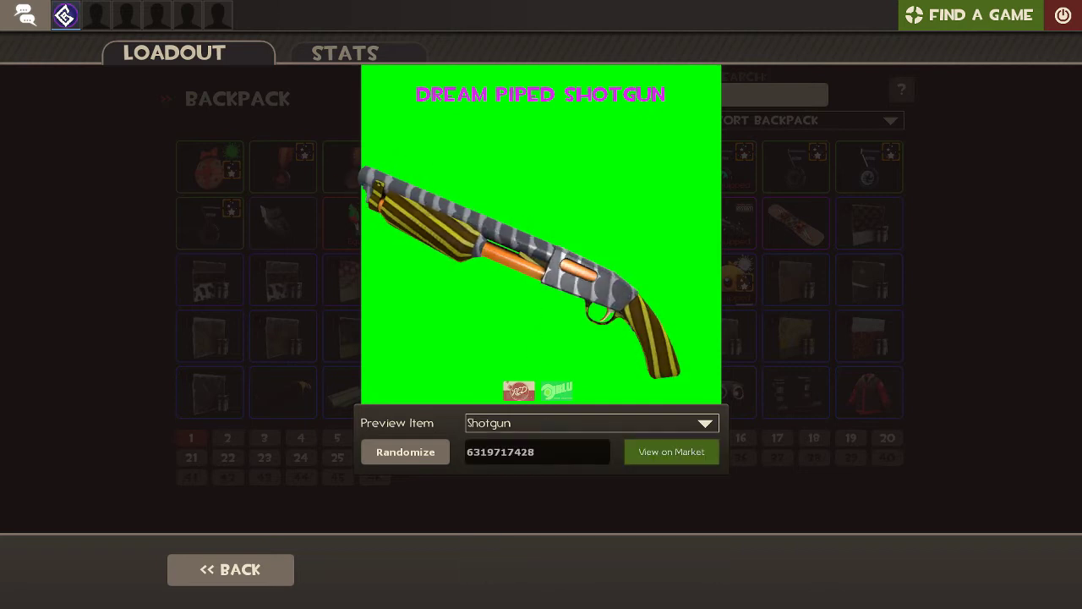
Compare the Shotgun's BLU team version from another angle, and return to the RED team version
left_click(557, 391)
mouse_move(562, 362)
left_mouse_down()
mouse_move(613, 364)
mouse_move(391, 193)
left_mouse_up()
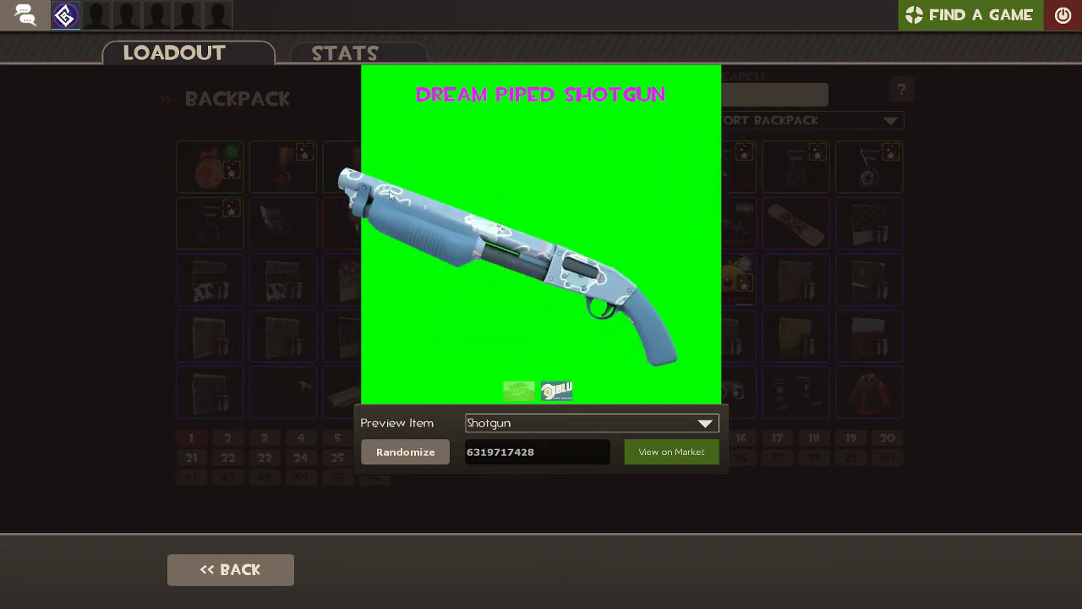
left_click(518, 391)
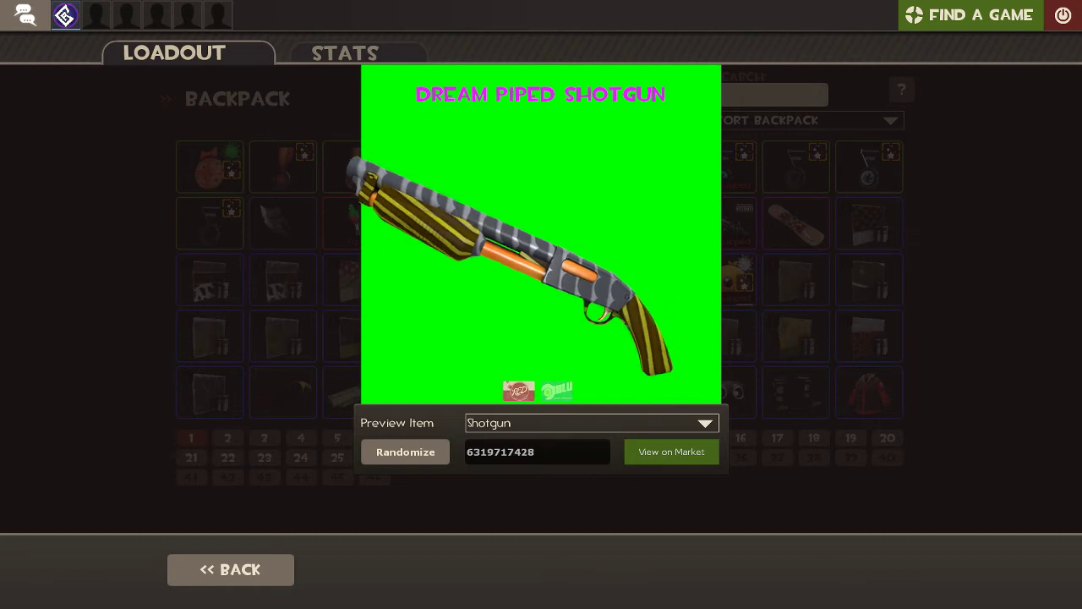
Preview the war paint on the Tomislav, rotate it, and switch the preview item to the Minigun
left_click(535, 425)
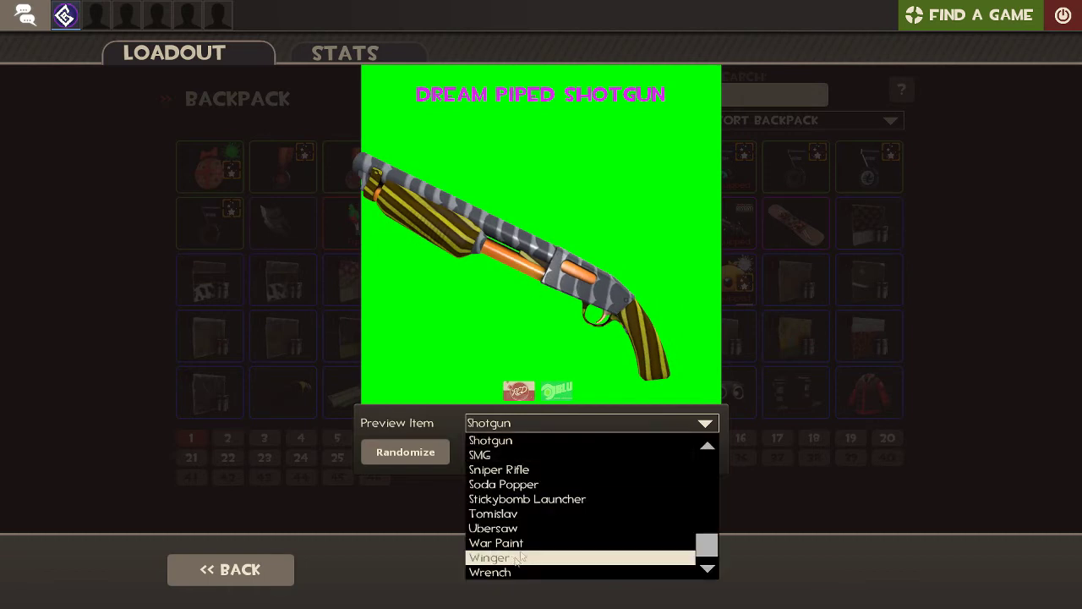
left_click(542, 515)
mouse_move(508, 262)
left_mouse_down()
mouse_move(719, 220)
mouse_move(516, 270)
left_mouse_up()
left_click(545, 423)
scroll(536, 482, "up", 5)
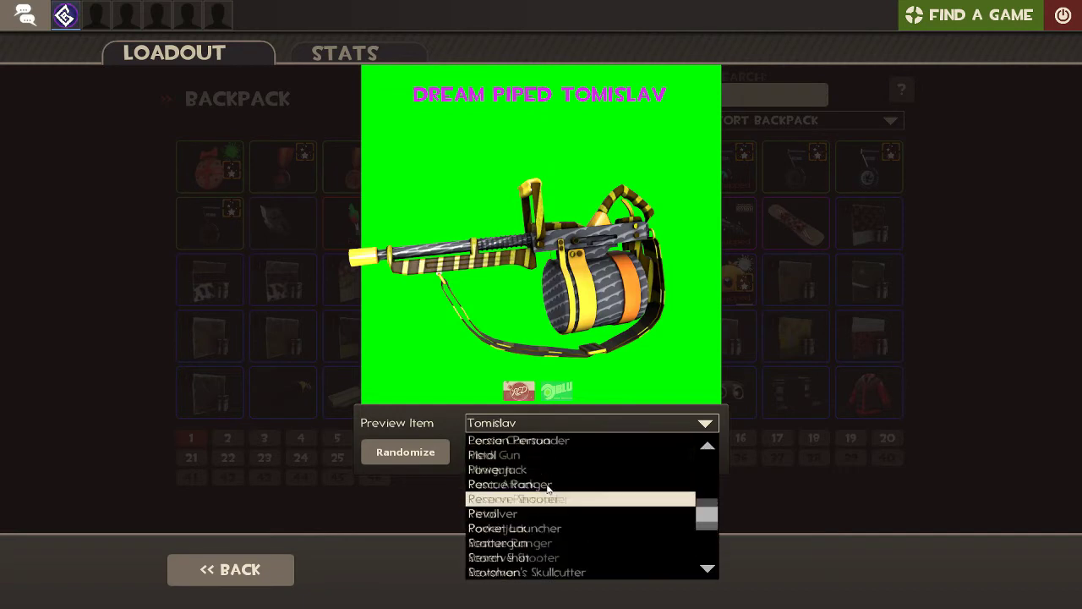
left_click(550, 483)
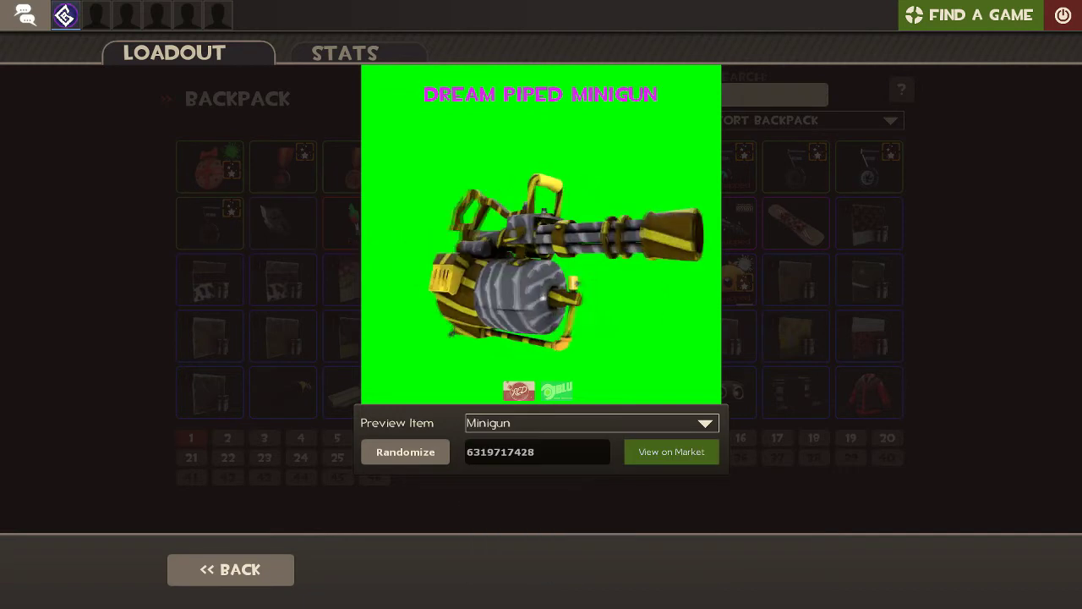
Preview the Dream Piped war paint on the Holy Mackerel
left_click(520, 425)
scroll(558, 507, "up", 3)
scroll(573, 547, "up", 1)
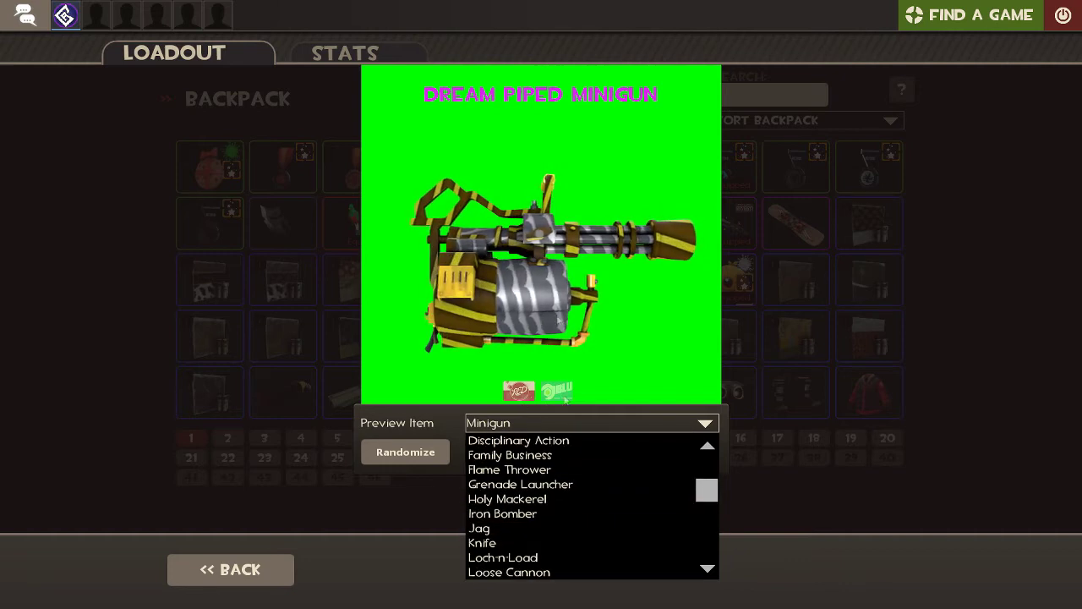
scroll(545, 488, "up", 10)
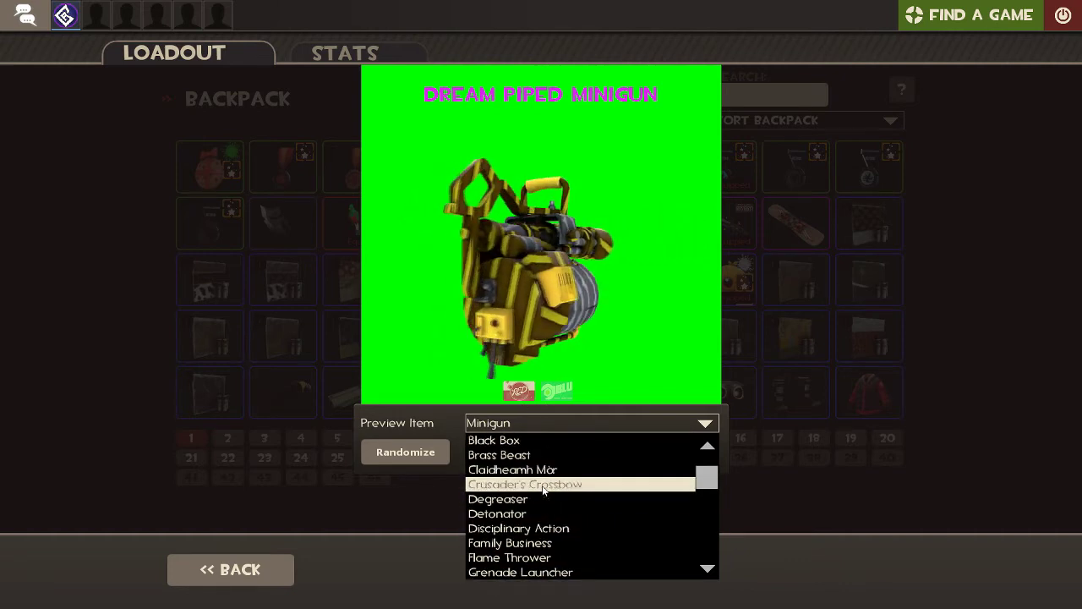
scroll(557, 469, "down", 9)
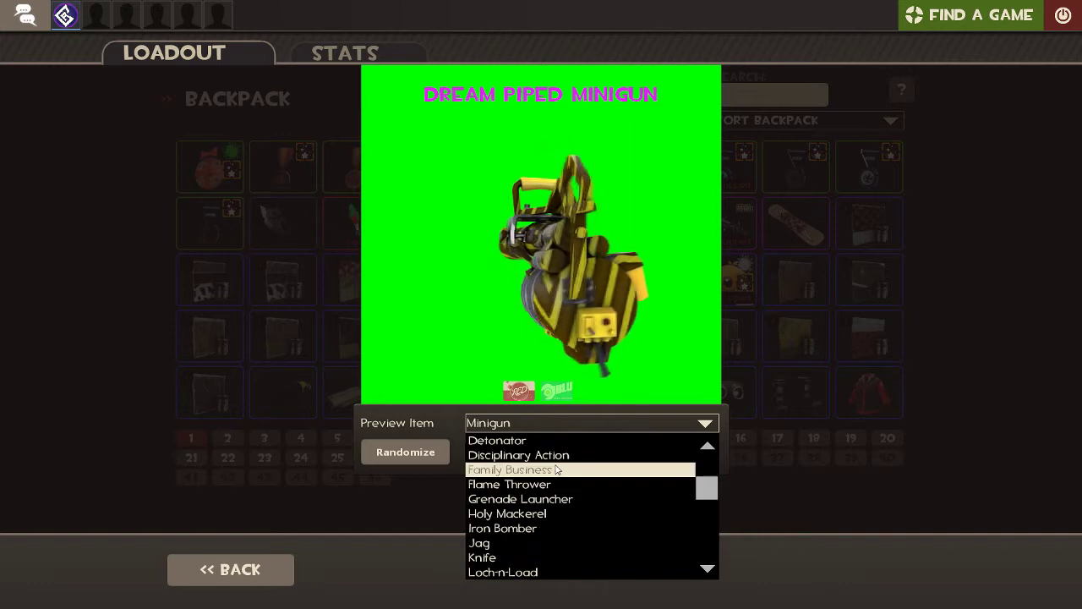
left_click(554, 514)
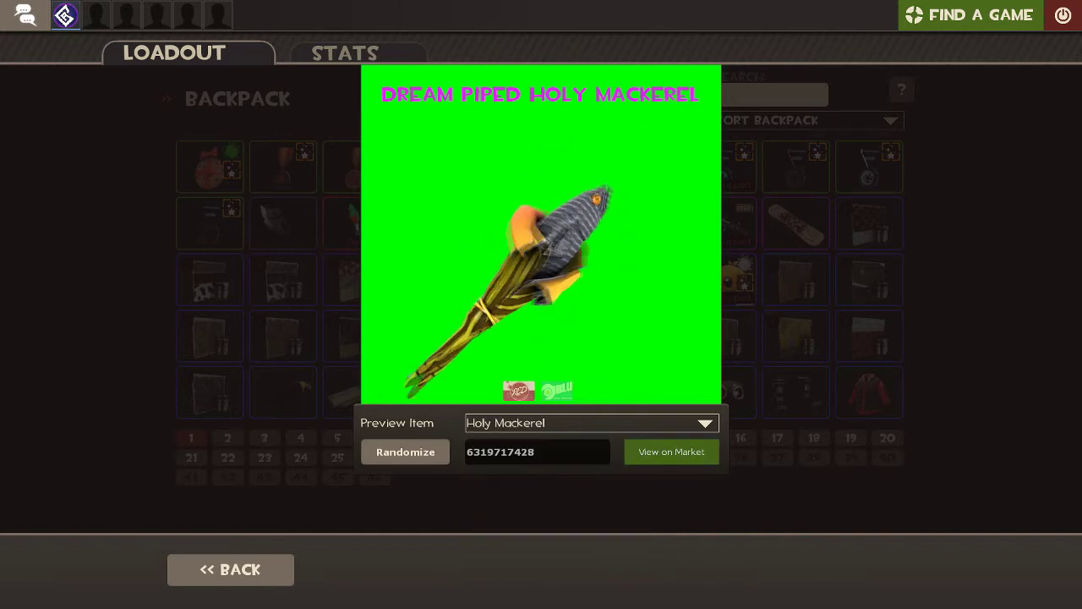
Preview the war paint on the Iron Bomber and rotate the weapon to examine its pattern
left_click(533, 427)
scroll(532, 482, "down", 4)
left_click(533, 469)
mouse_move(515, 290)
left_mouse_down()
mouse_move(600, 289)
mouse_move(512, 290)
left_mouse_up()
left_click_drag(637, 240, 596, 238)
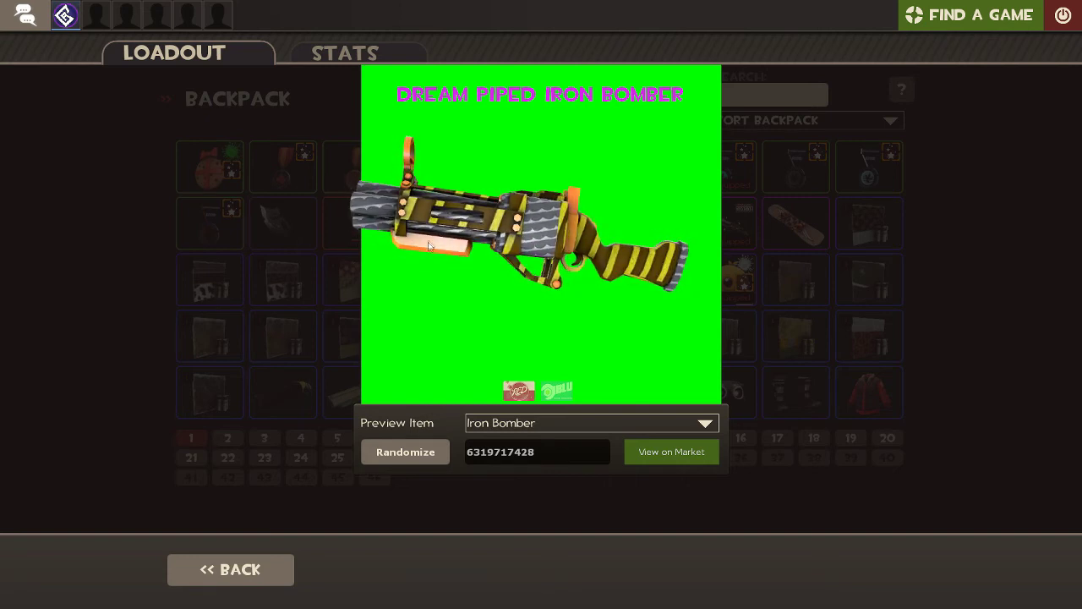
left_click_drag(396, 235, 431, 236)
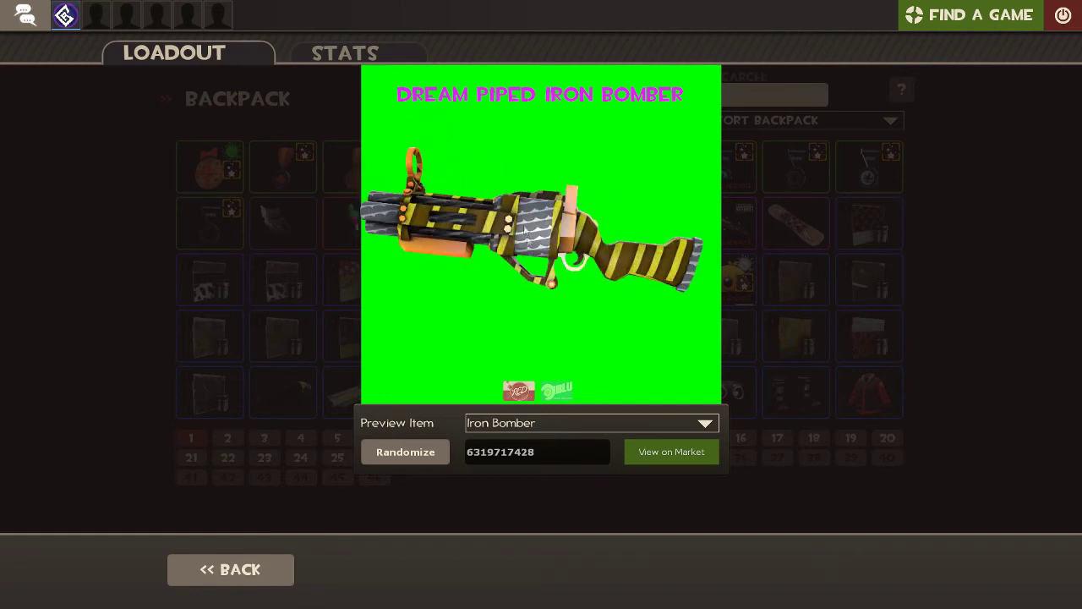
Preview the war paint on the Scattergun
left_click(577, 424)
scroll(548, 482, "down", 1)
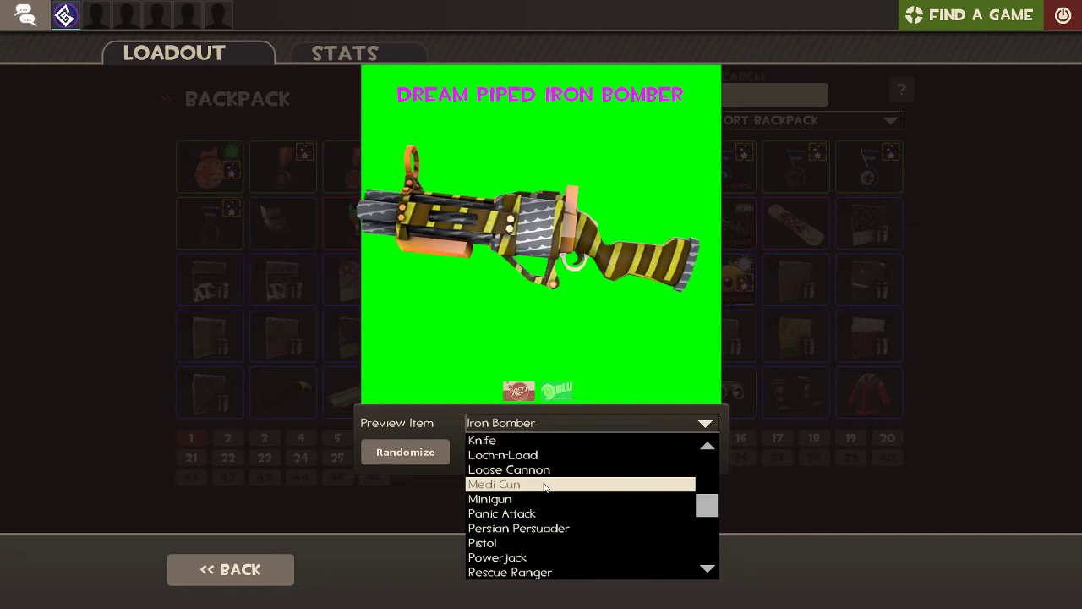
scroll(545, 487, "down", 1)
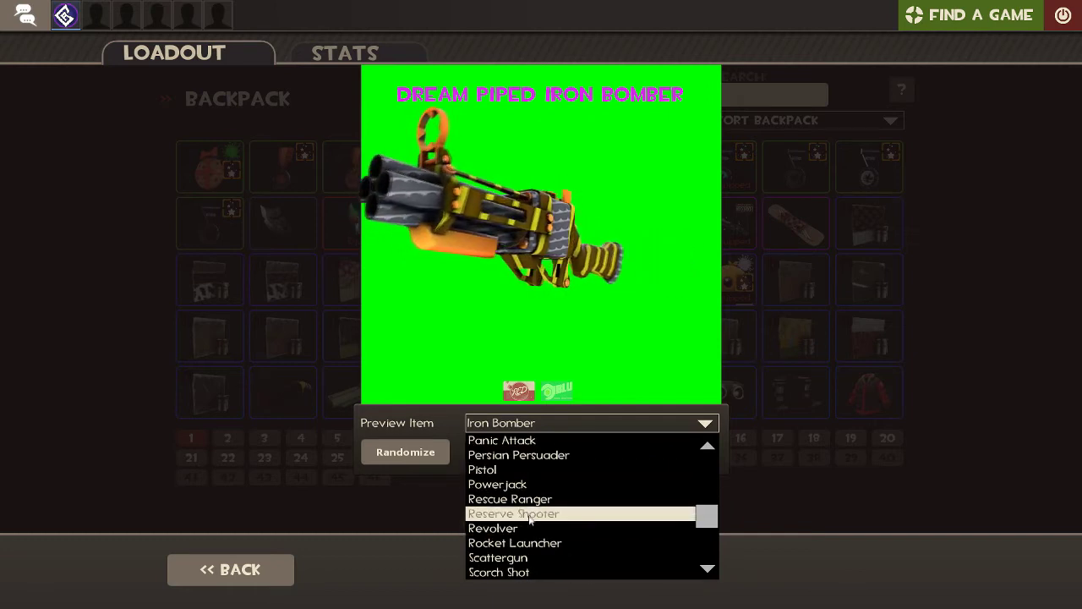
left_click(507, 557)
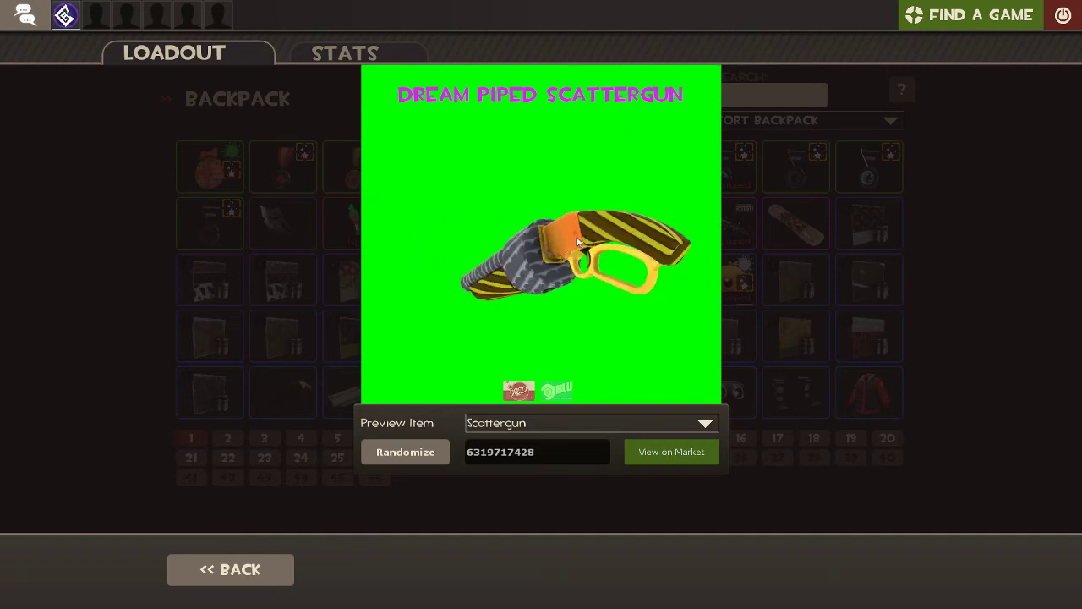
Leave the backpack preview and equip the Dream Piped Scattergun as the Scout's primary weapon
left_click(270, 573)
left_click(270, 573)
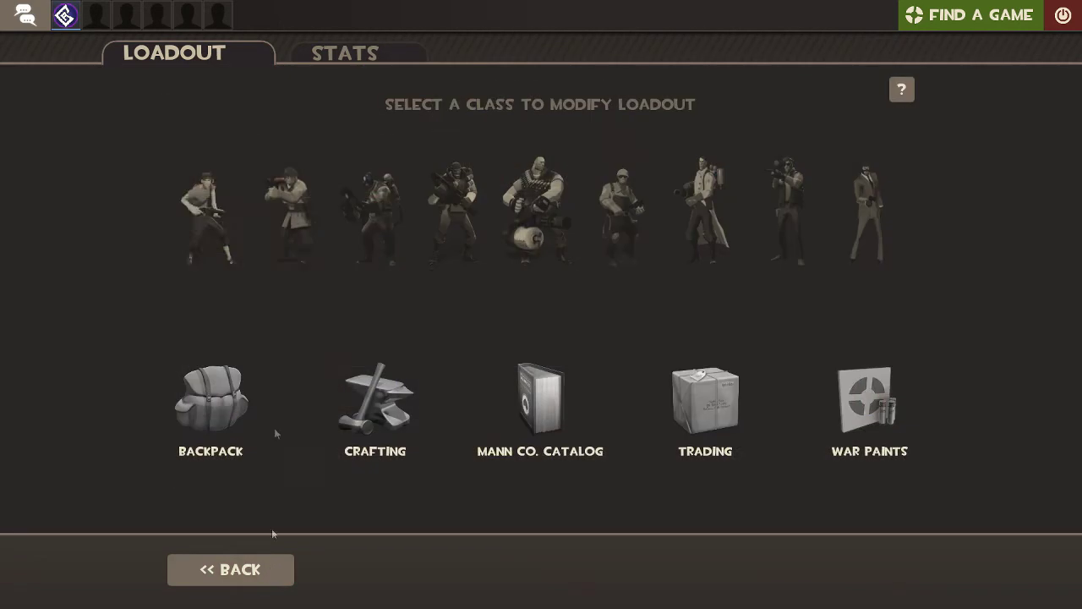
left_click(250, 209)
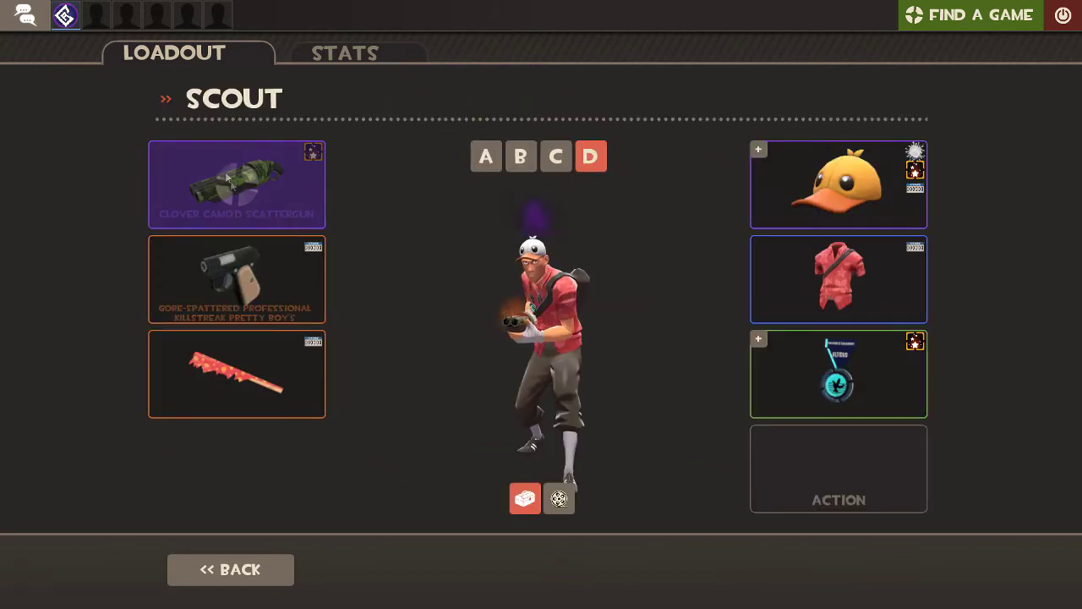
left_click(320, 218)
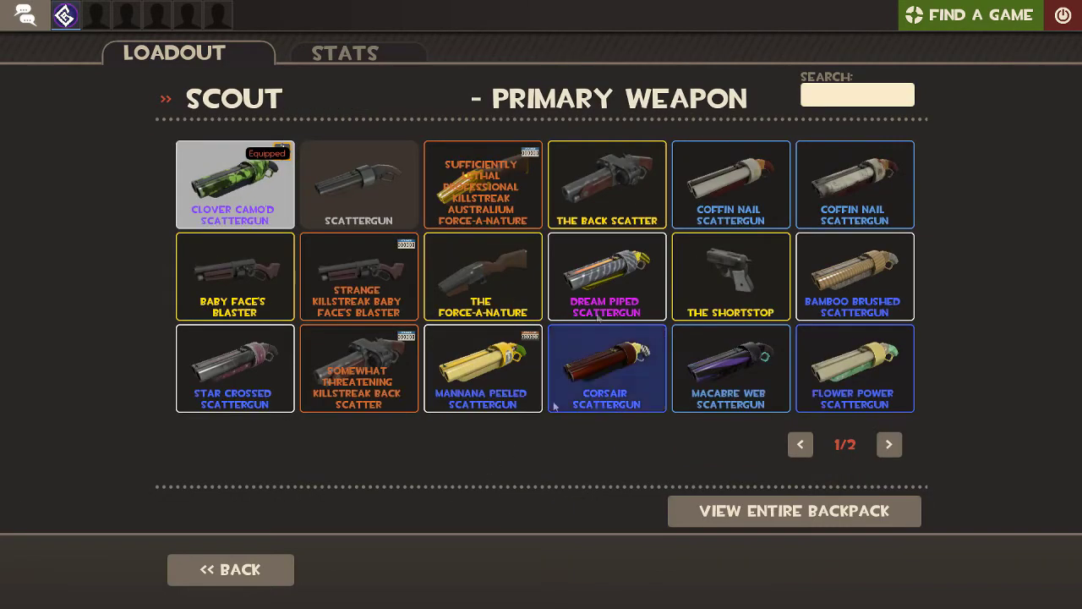
left_click(230, 569)
left_click(230, 569)
Equip the Dream Piped Rocket Launcher as the Soldier's primary weapon and return to the main menu
left_click(283, 228)
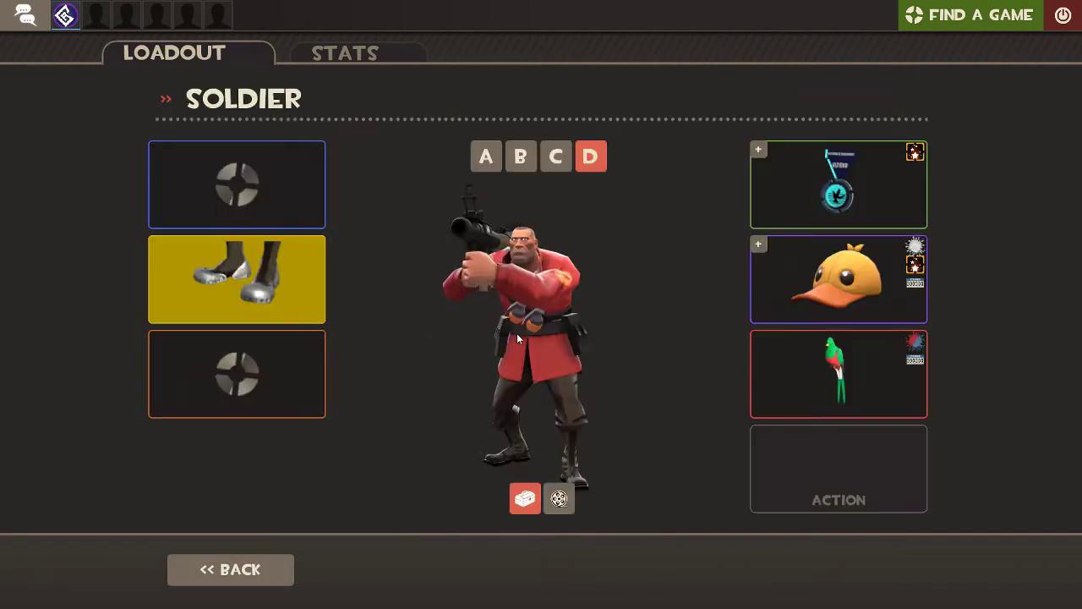
left_click(237, 182)
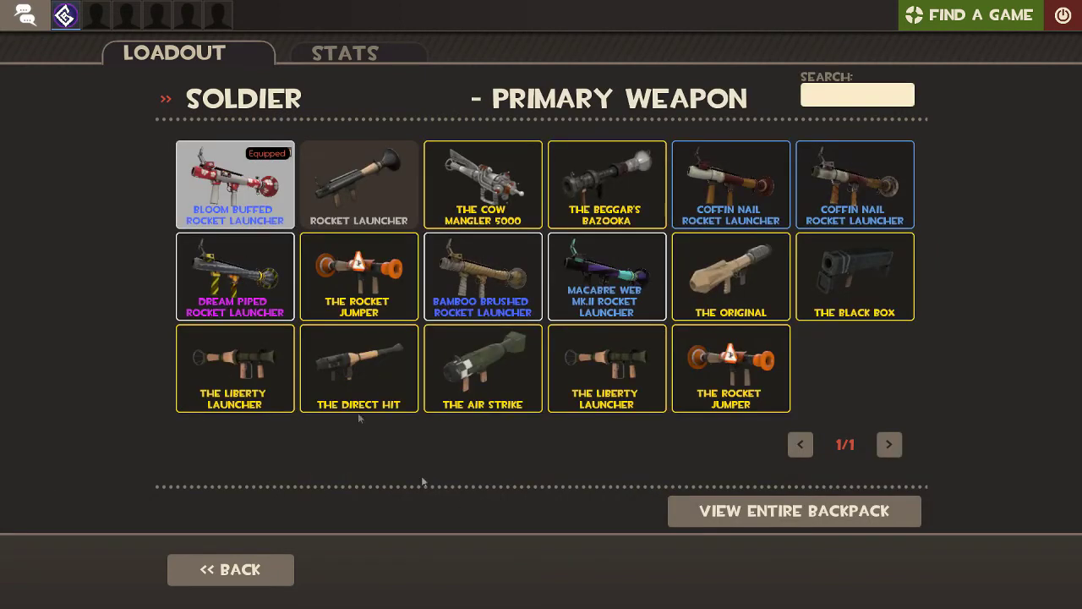
left_click(262, 571)
left_click(268, 572)
left_click(267, 573)
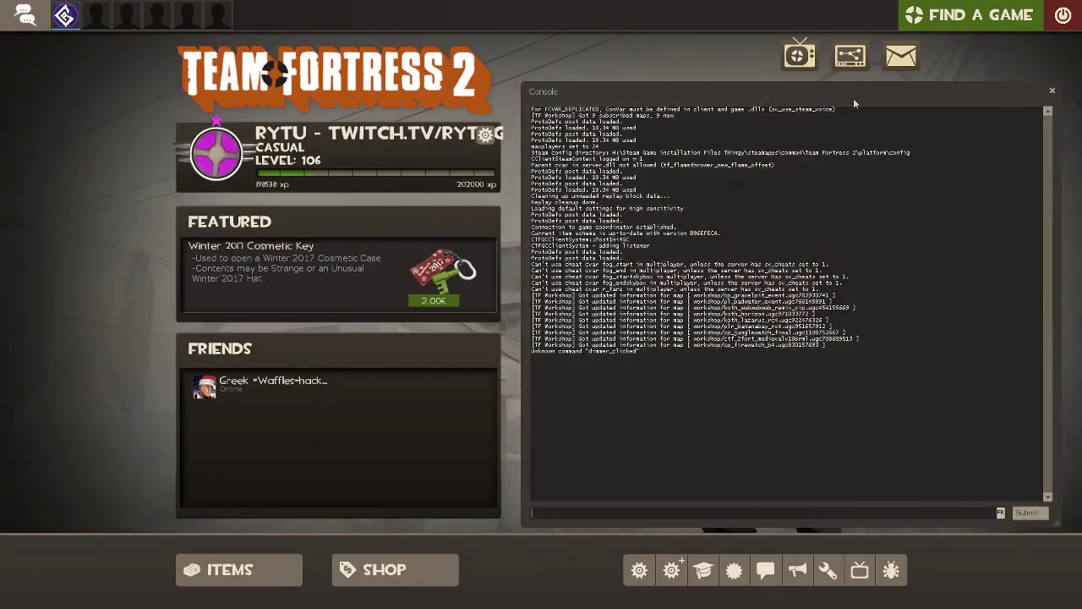
Create a local server on the itemtest map, start it and continue past the welcome screen
left_click(947, 21)
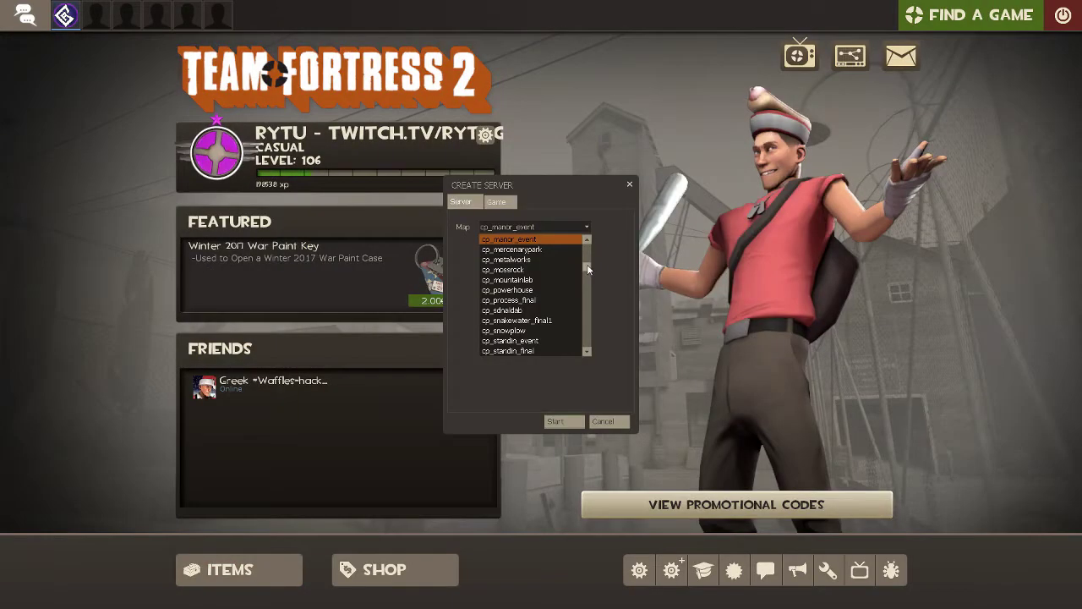
left_click_drag(588, 269, 589, 276)
scroll(543, 305, "down", 6)
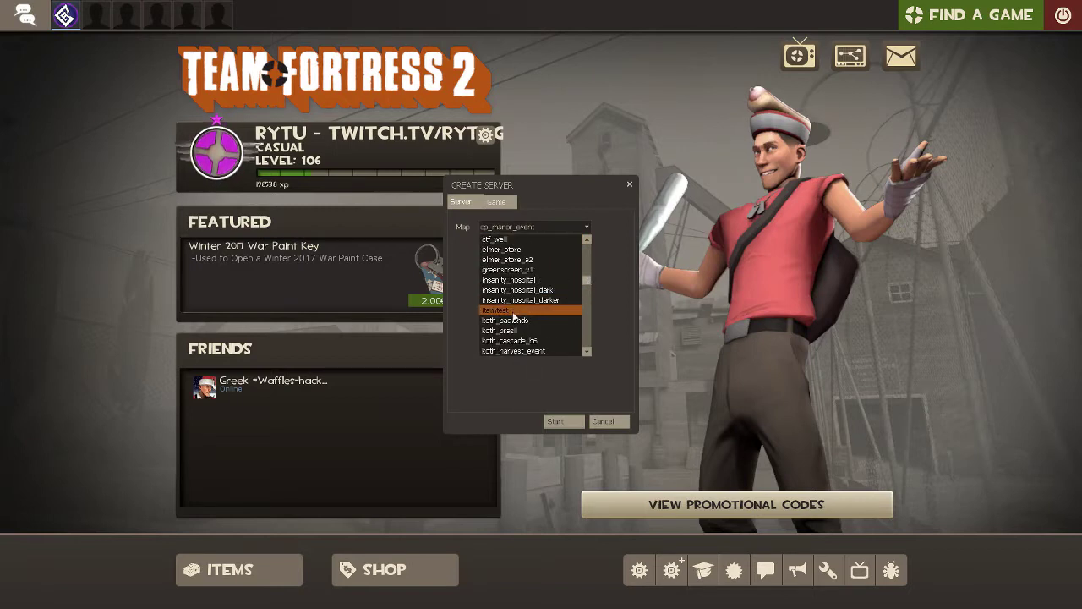
left_click(543, 311)
left_click(560, 422)
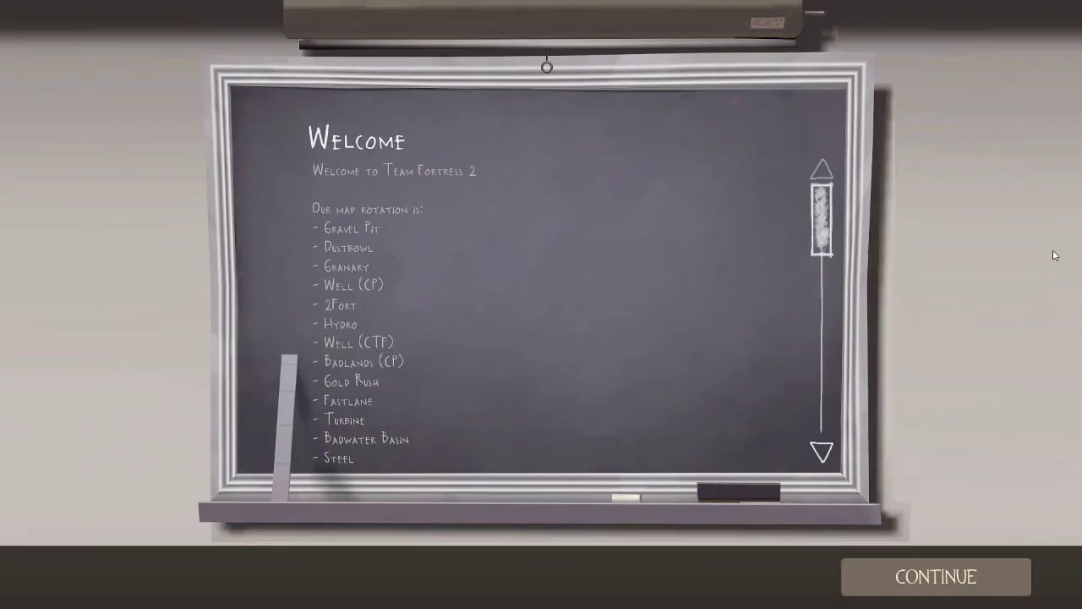
key("Return")
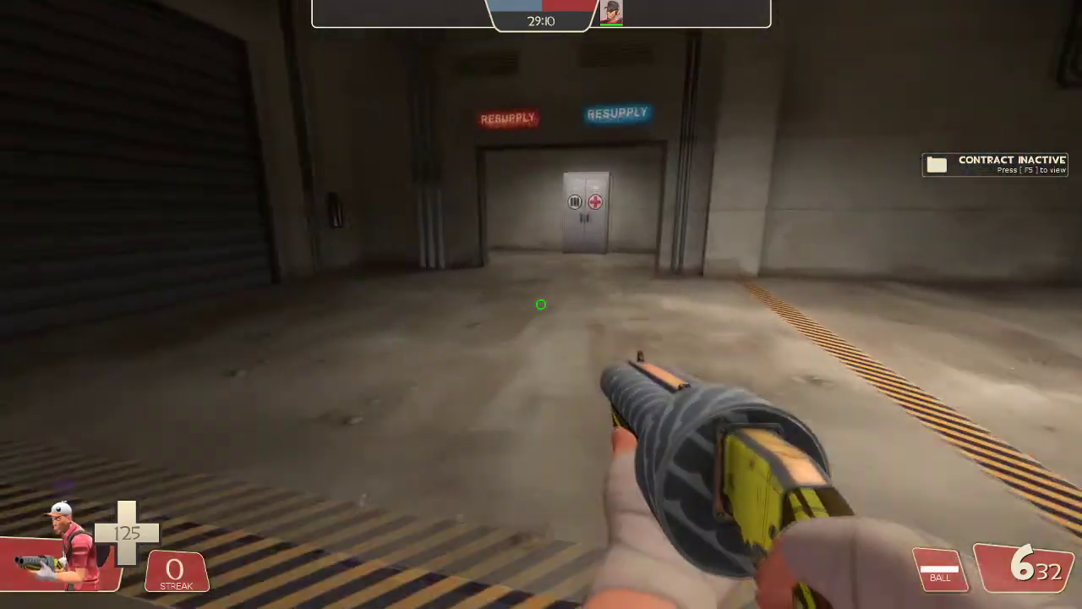
Change class to Soldier and inspect the Dream Piped Rocket Launcher in the match
key("comma")
left_click(262, 79)
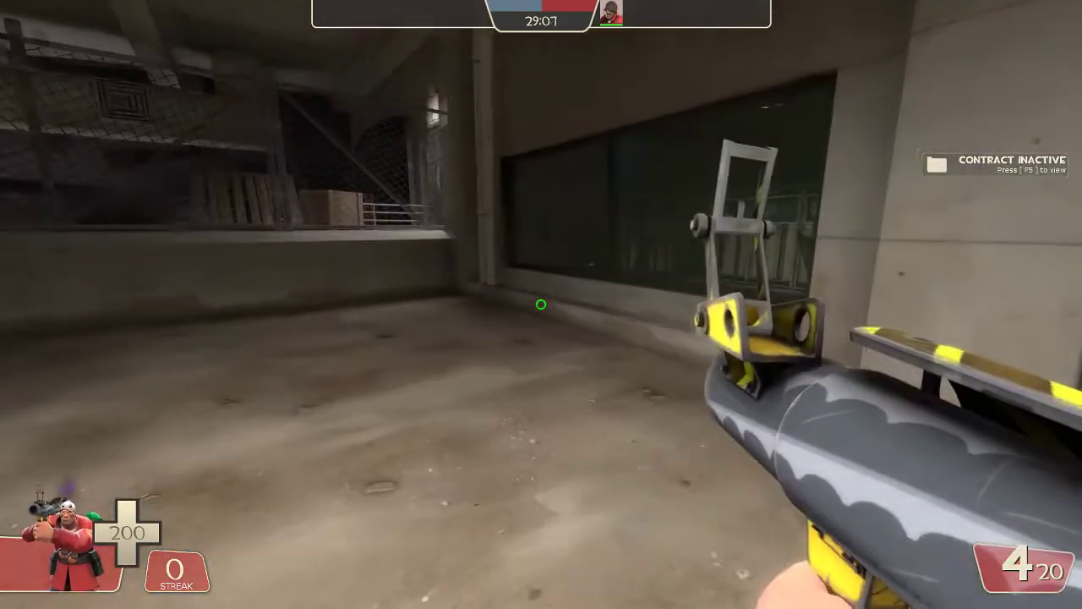
key("f")
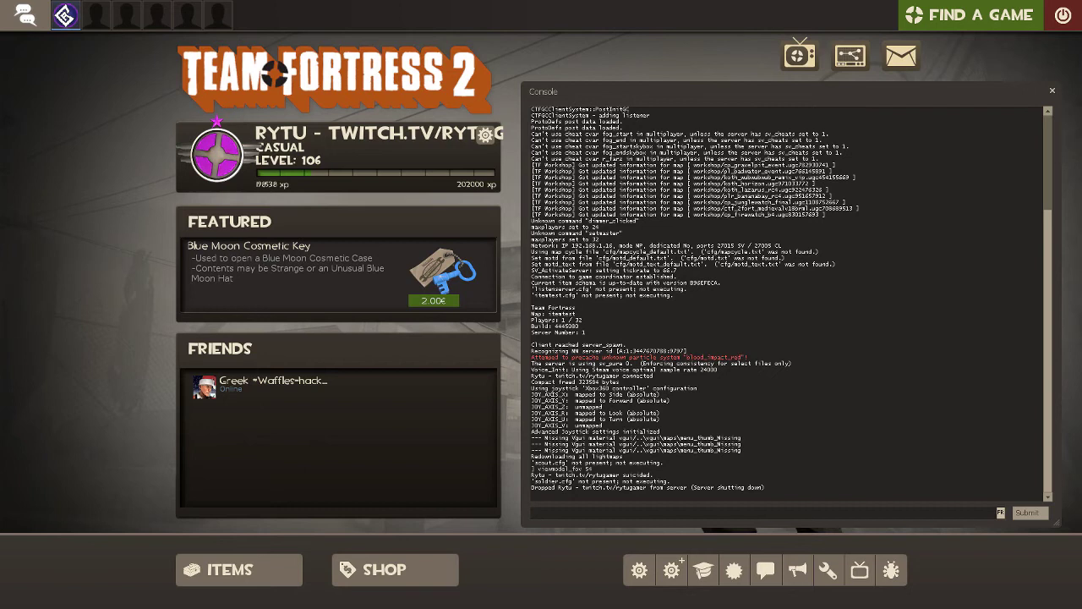
Inspect the Dream Piped War Paint from the backpack again and preview it on the Sniper Rifle
left_click(239, 569)
left_click(208, 398)
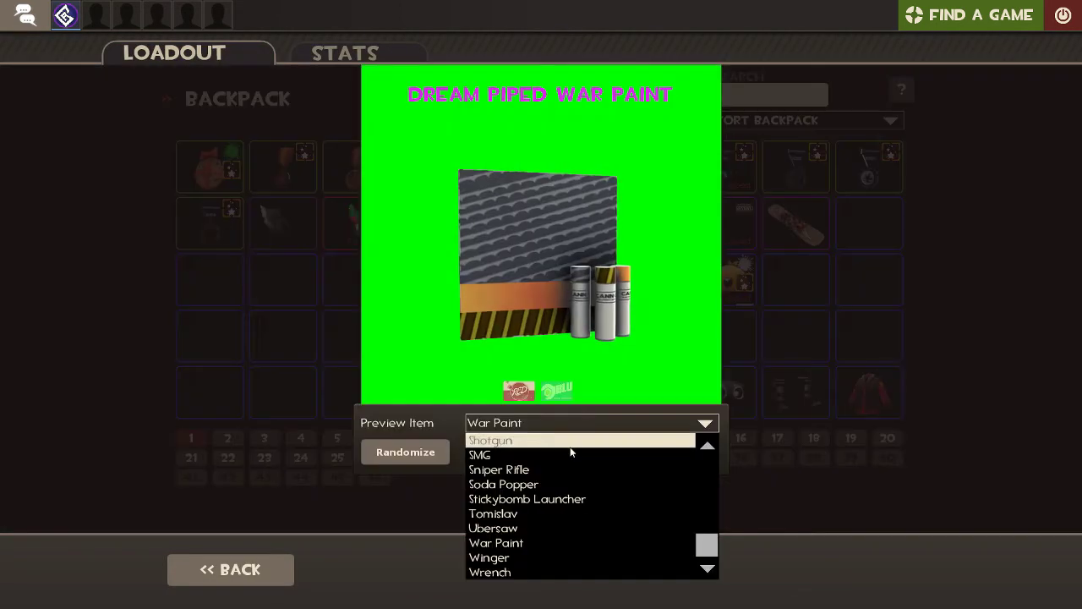
left_click(575, 469)
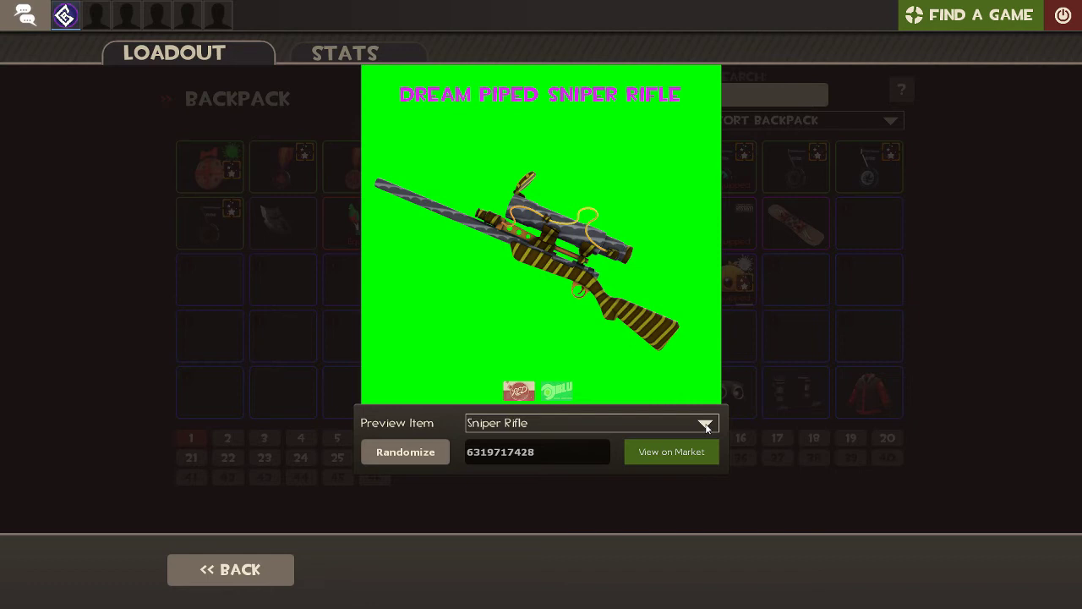
Preview the war paint on the Rescue Ranger and the Pistol
scroll(695, 432, "down", 1)
left_click(541, 423)
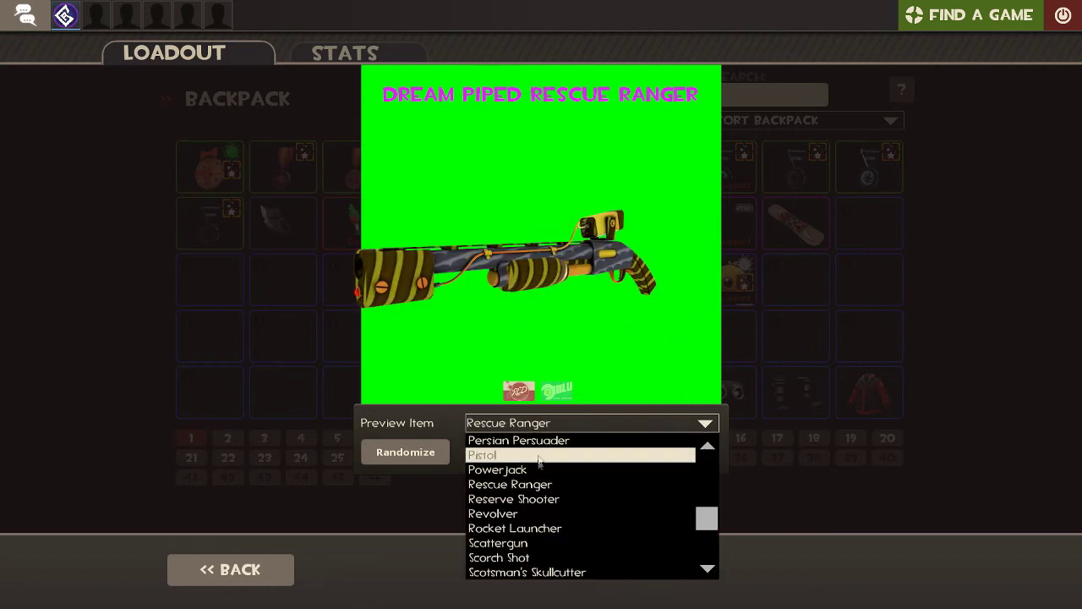
left_click(538, 451)
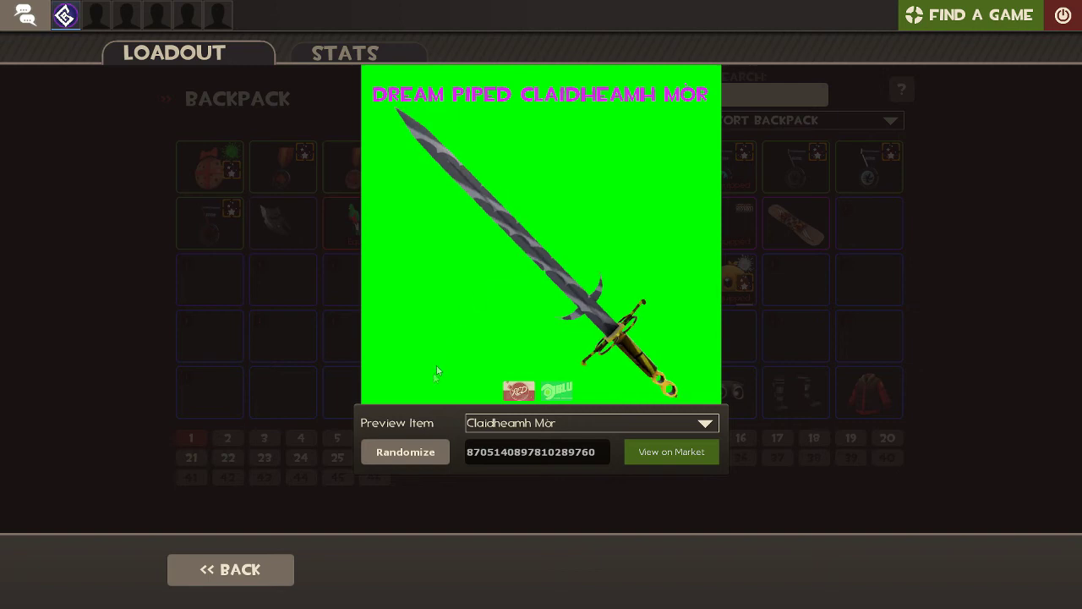
Switch the preview item from the Claidheamh Mòr to the Holy Mackerel, and leave the backpack and loadout
left_click(638, 423)
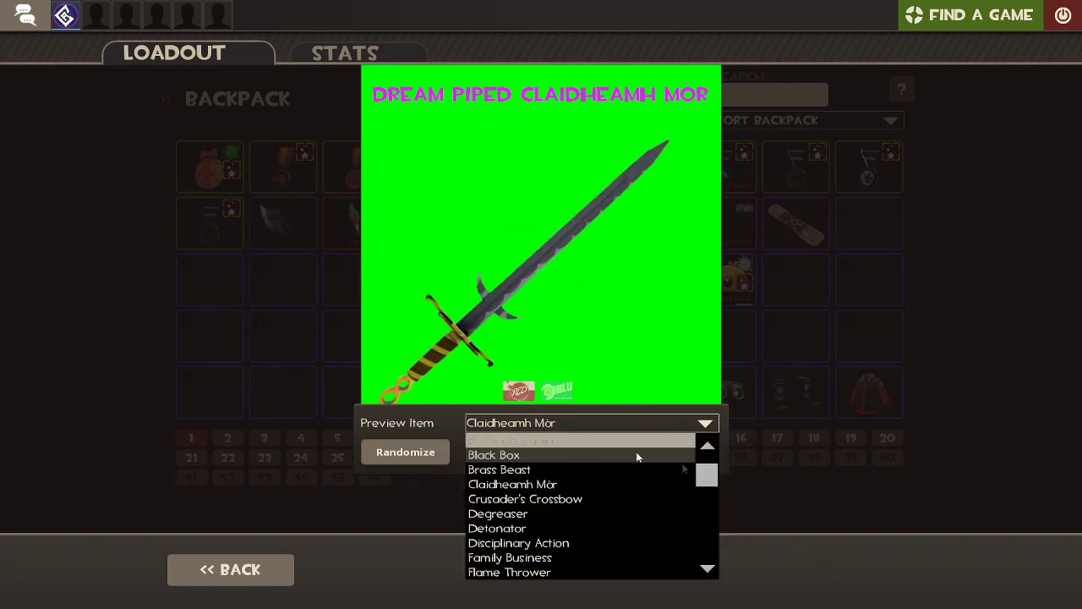
left_click_drag(709, 476, 711, 489)
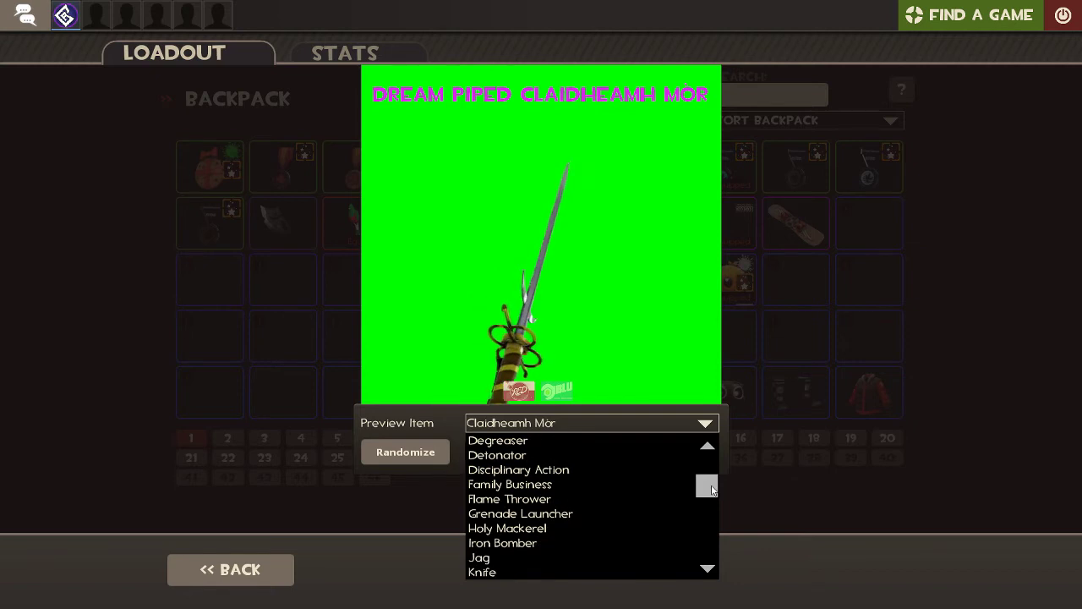
left_click_drag(712, 489, 592, 499)
left_click(508, 514)
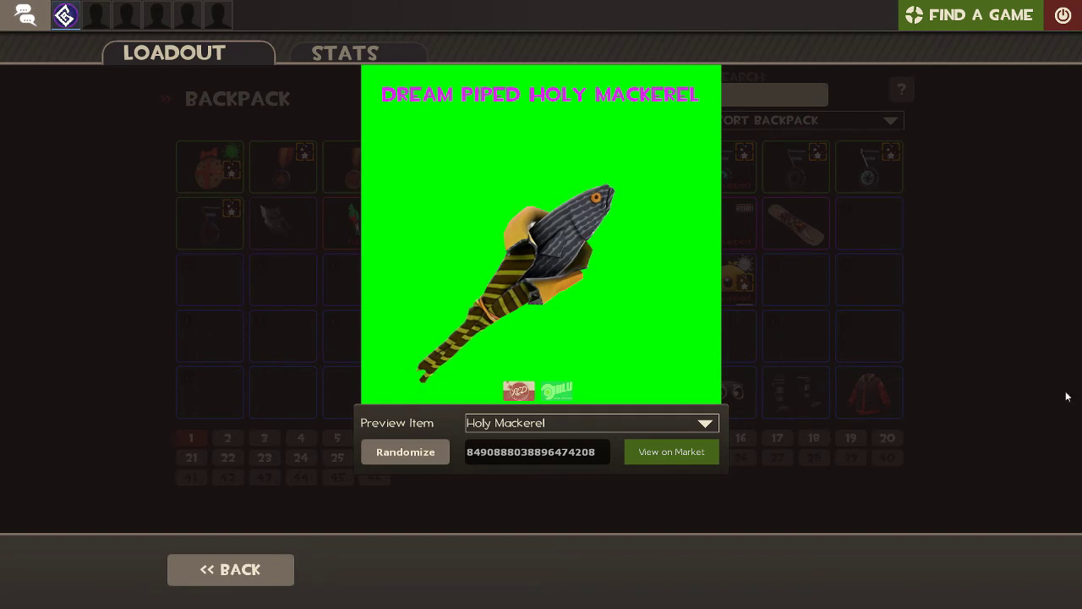
left_click(265, 573)
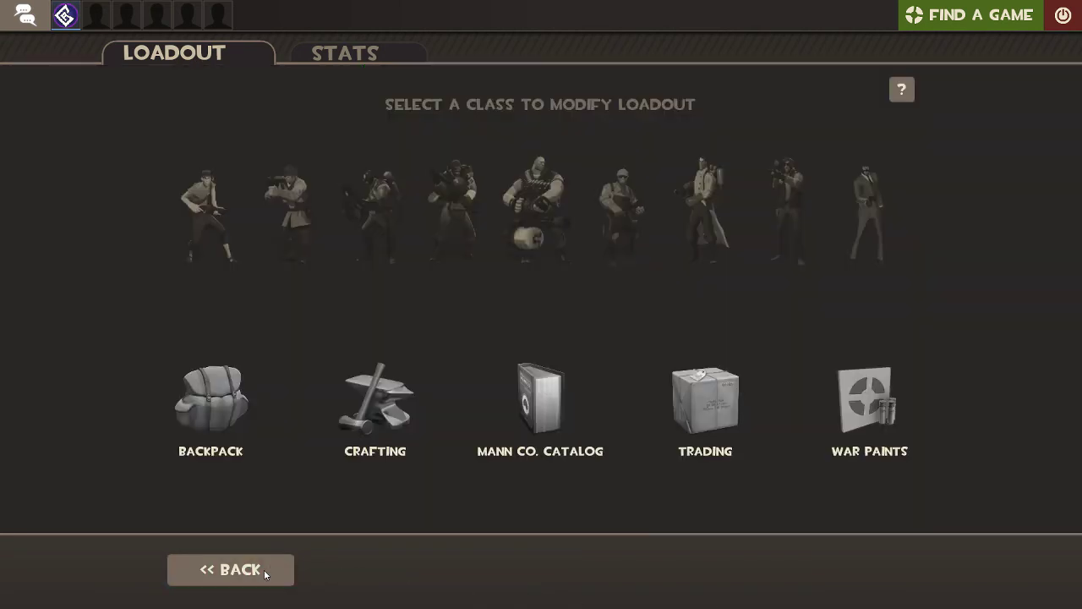
left_click(265, 573)
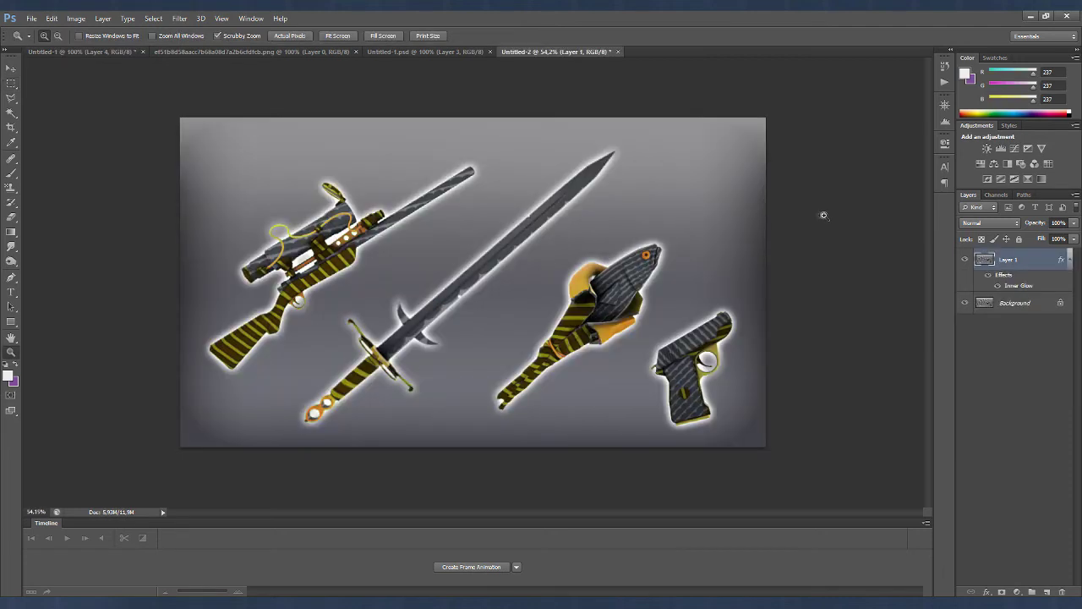
Switch to Photoshop and save the weapon collage as the showcase image
left_click(12, 85)
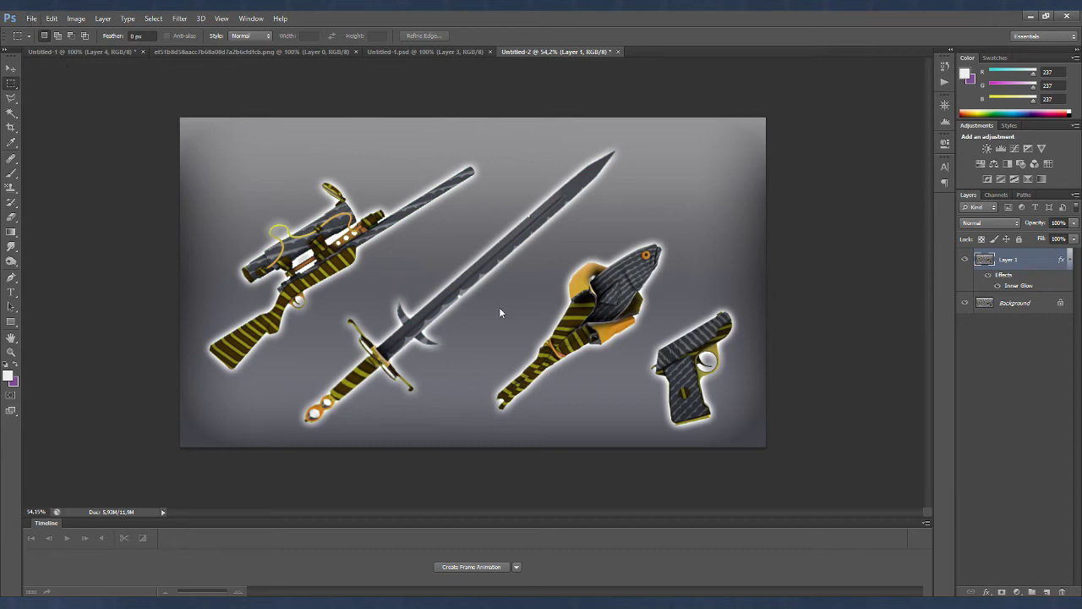
key("ctrl+s")
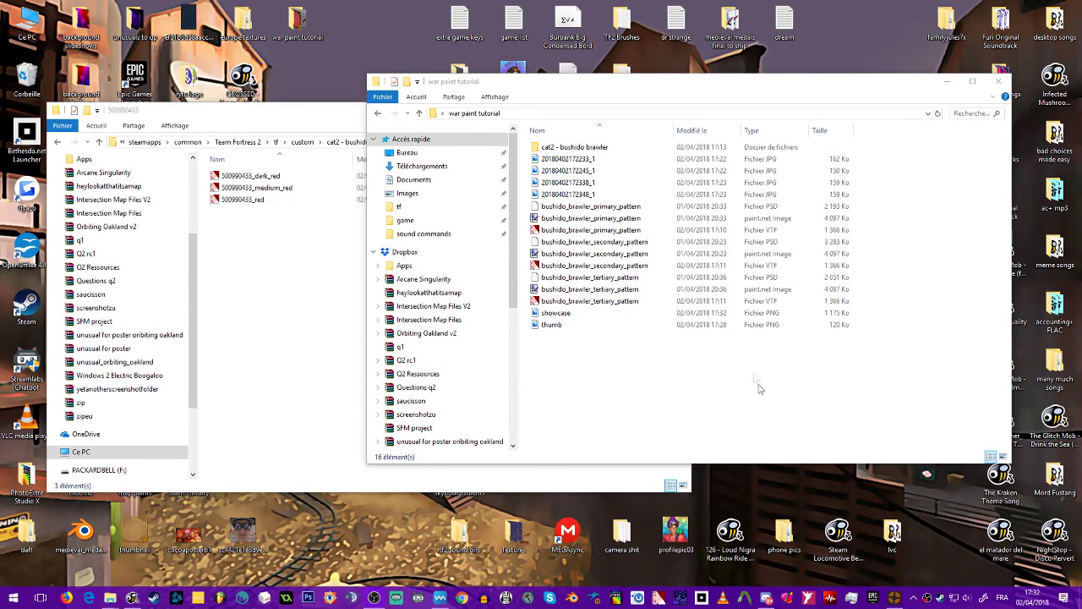
Create a WinRAR ZIP archive named bushido_brawler_workshop_patterns in the war paint tutorial folder
left_click_drag(702, 82, 545, 45)
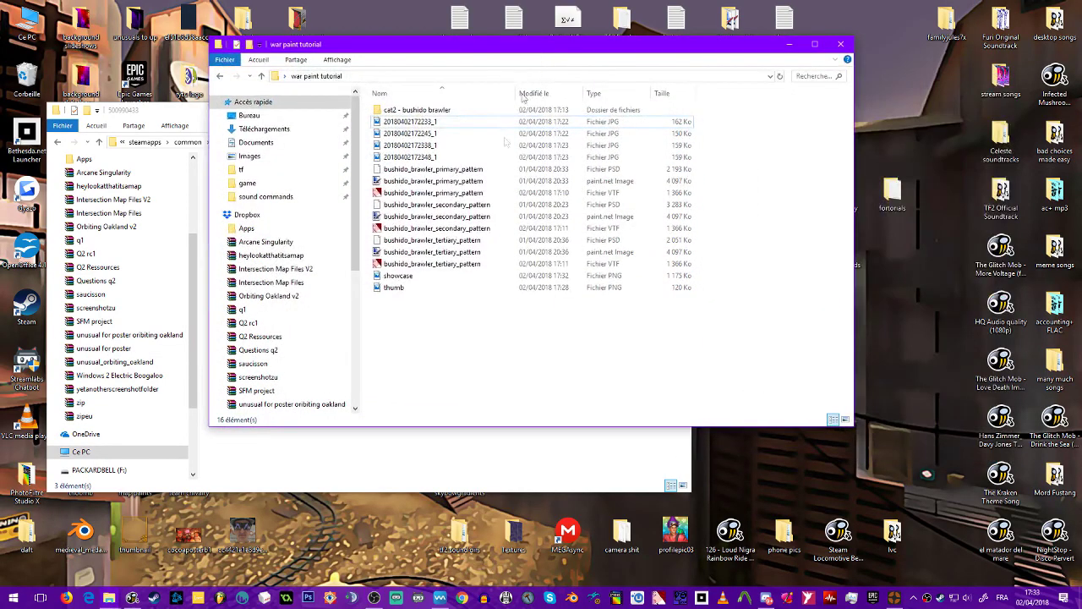
right_click(453, 327)
mouse_move(572, 462)
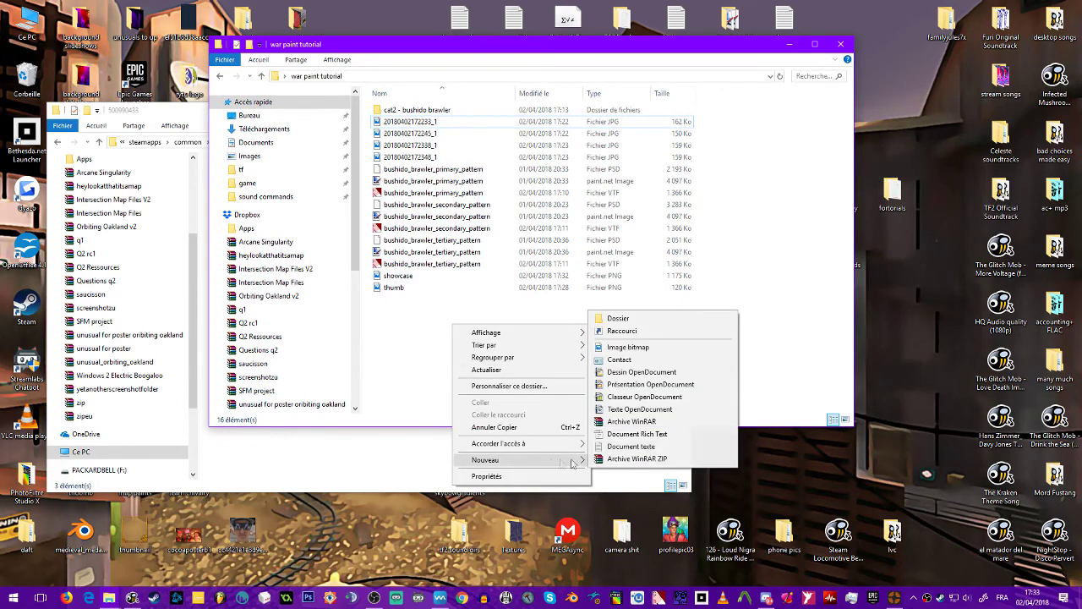
left_click(656, 459)
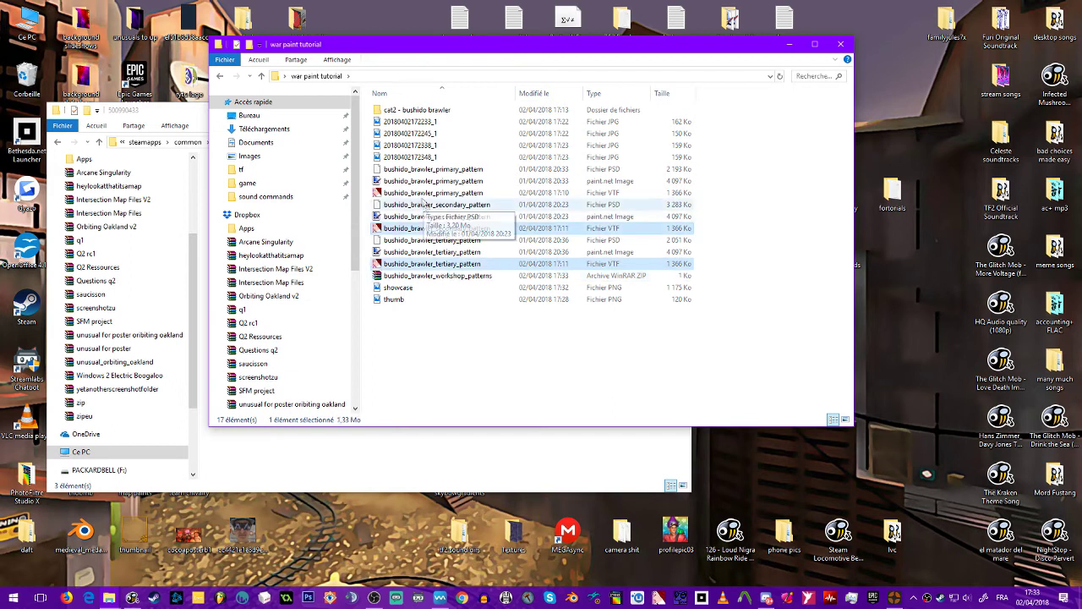
Add the primary, secondary and tertiary pattern VTF files to the bushido_brawler_workshop_patterns ZIP archive
left_click(421, 194, "ctrl")
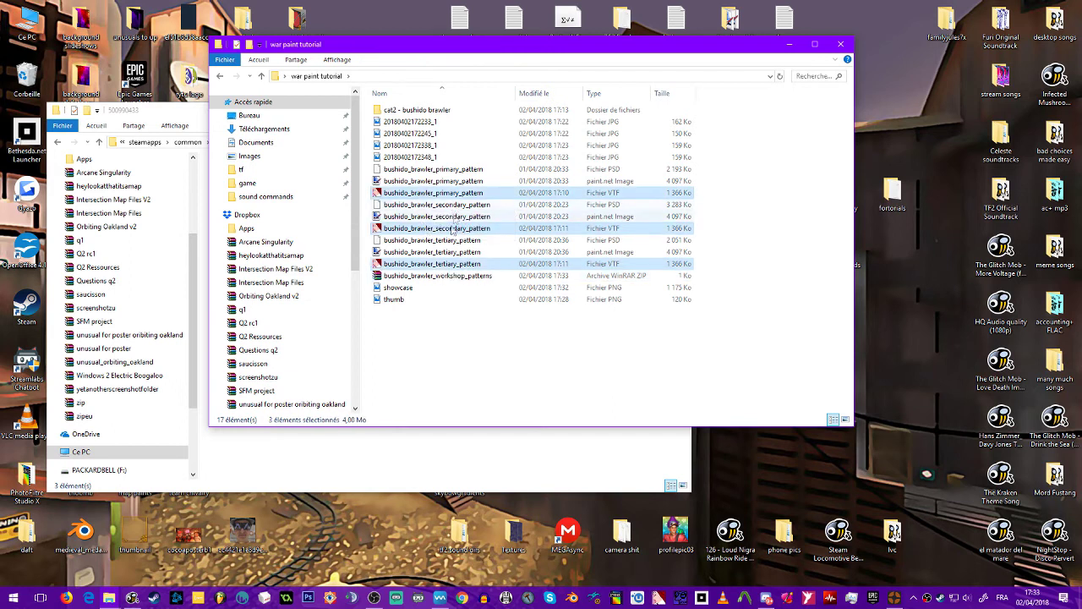
left_click_drag(414, 267, 465, 279)
left_click(470, 334)
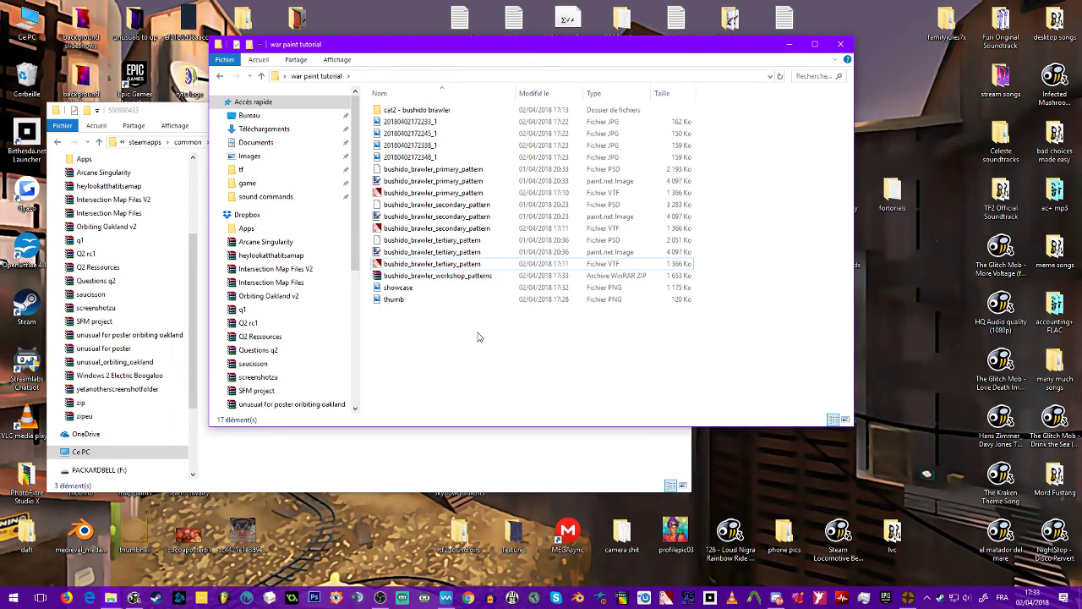
Switch to Team Fortress 2 and start publishing a new Workshop item titled "Bushido Brawler"
key("alt+Tab")
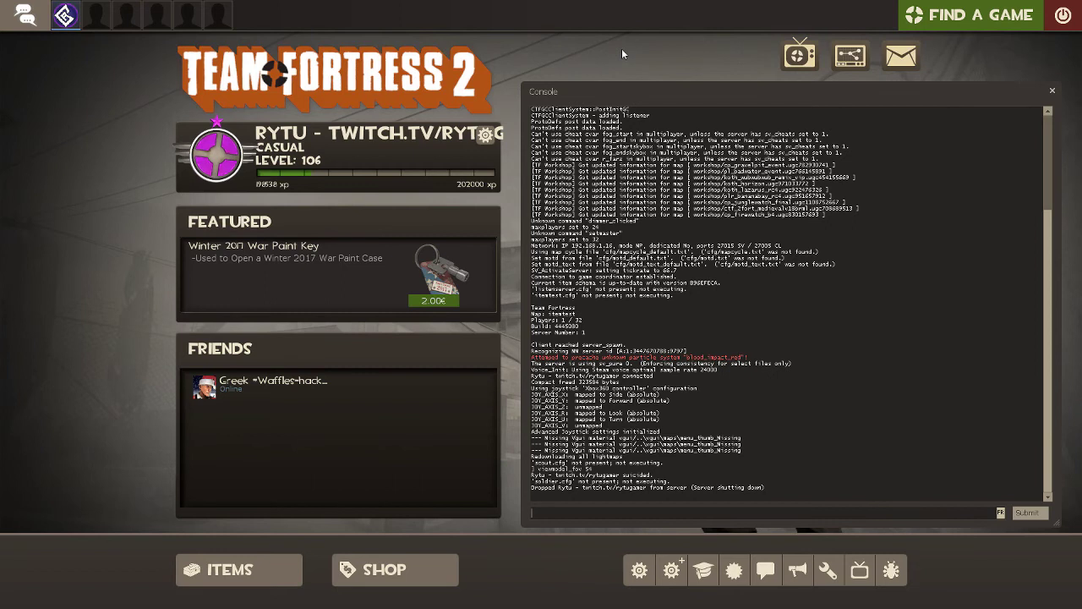
left_click(828, 571)
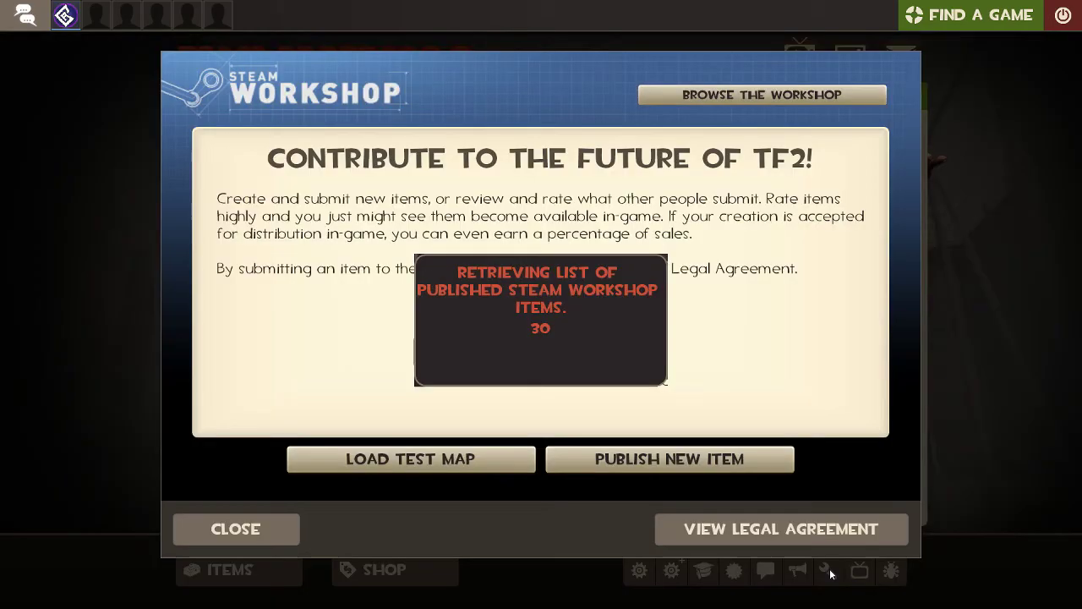
left_click(694, 458)
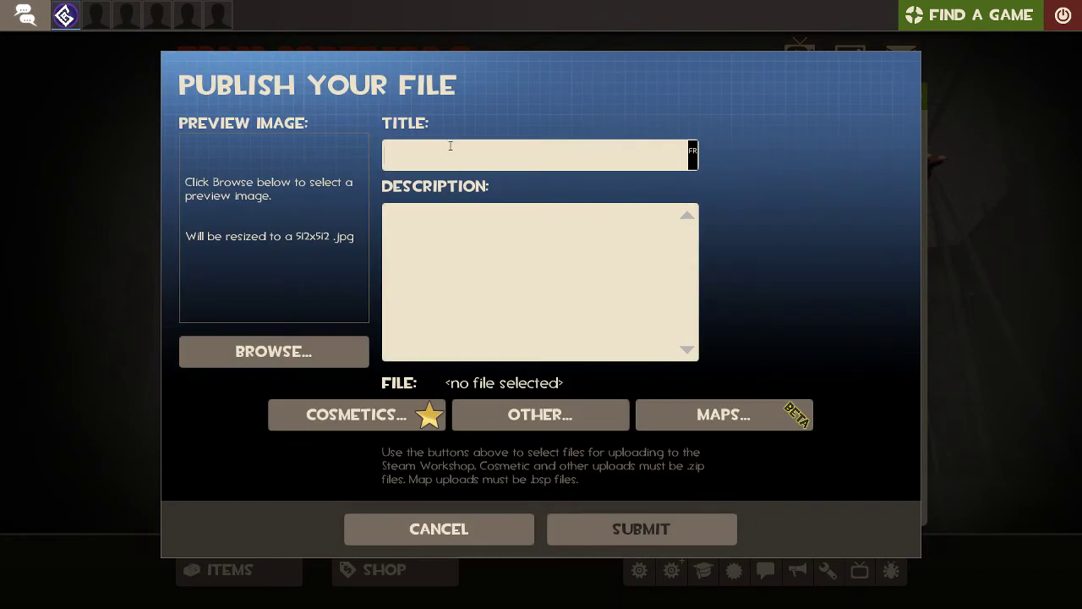
type("Bushido Brawler")
Set the item's description to "Made for a youtube war paint tutorial. Made in the theme of the 'journey to the east' contest."
left_click(474, 219)
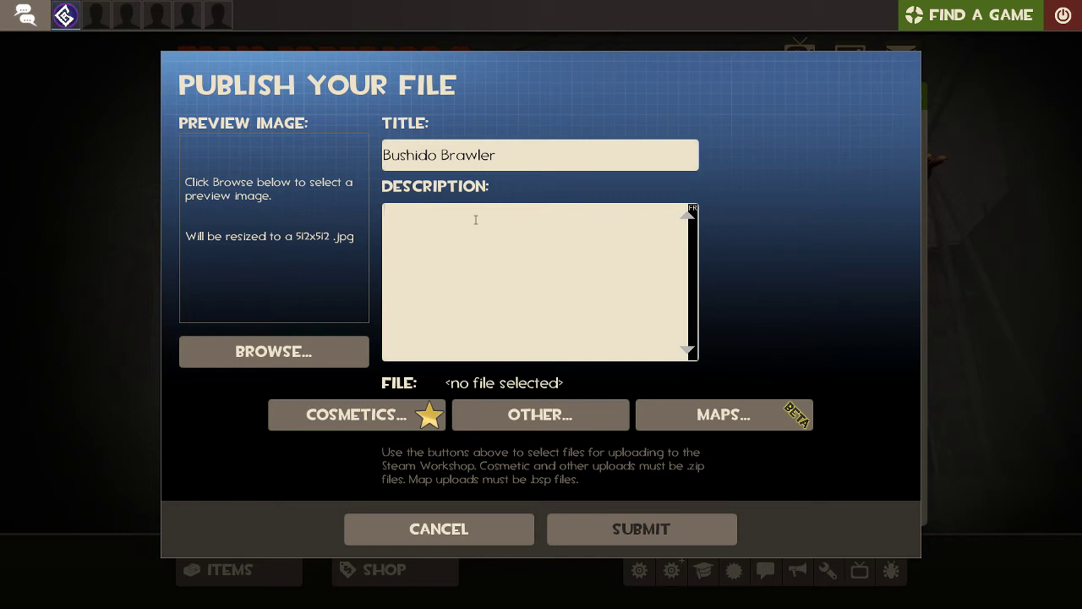
type("Made for a youtube war paint tutorial. Made in the theme of the 'journey to the east' contest.")
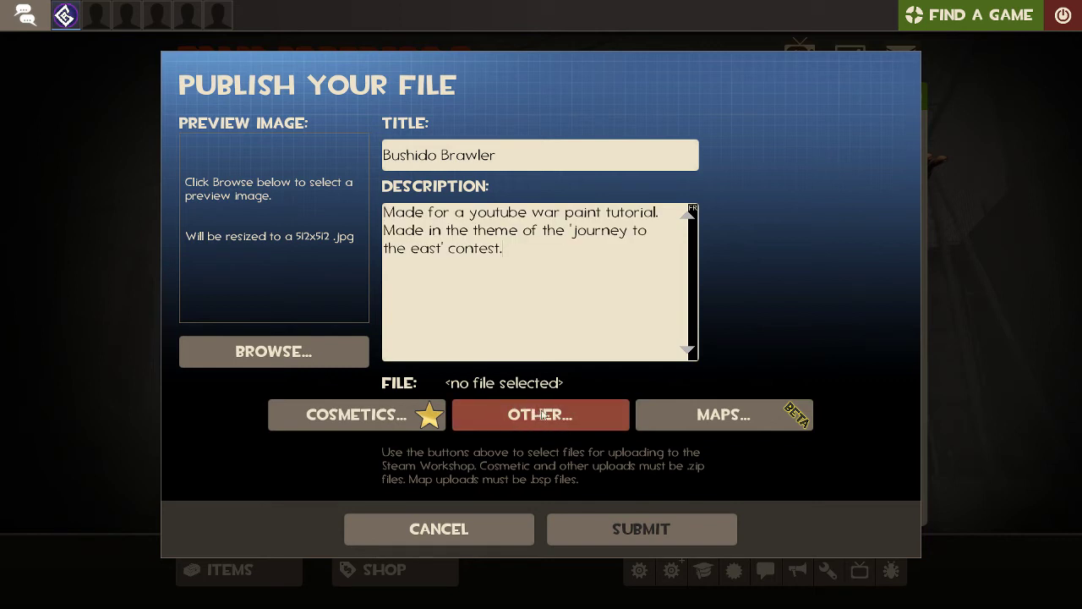
Attach bushido_brawler_workshop_patterns.zip as the item's file and tag it with all nine classes and War Paint
left_click(541, 414)
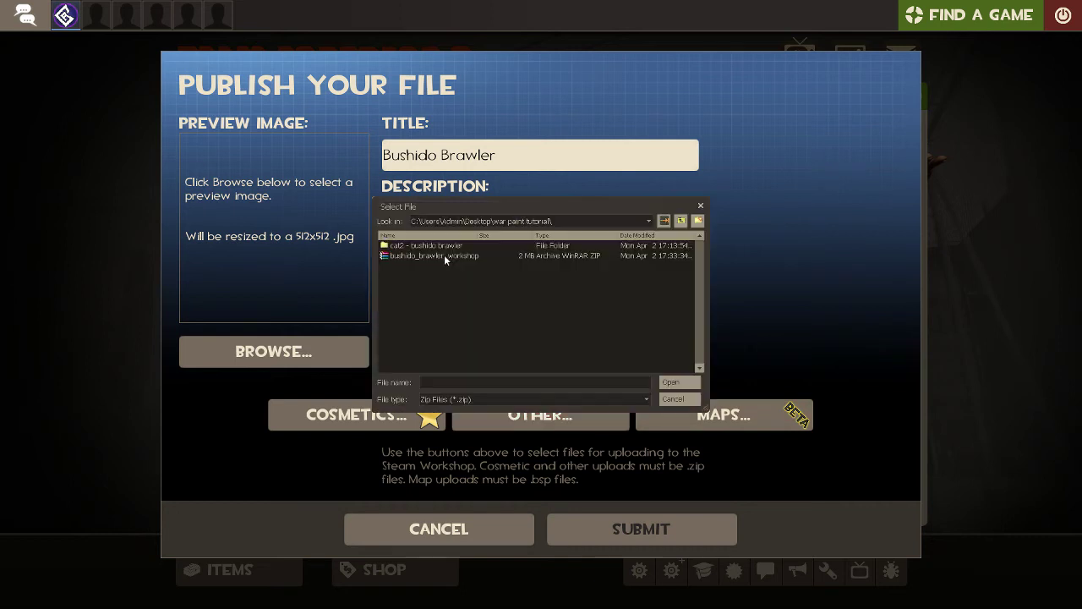
double_click(445, 254)
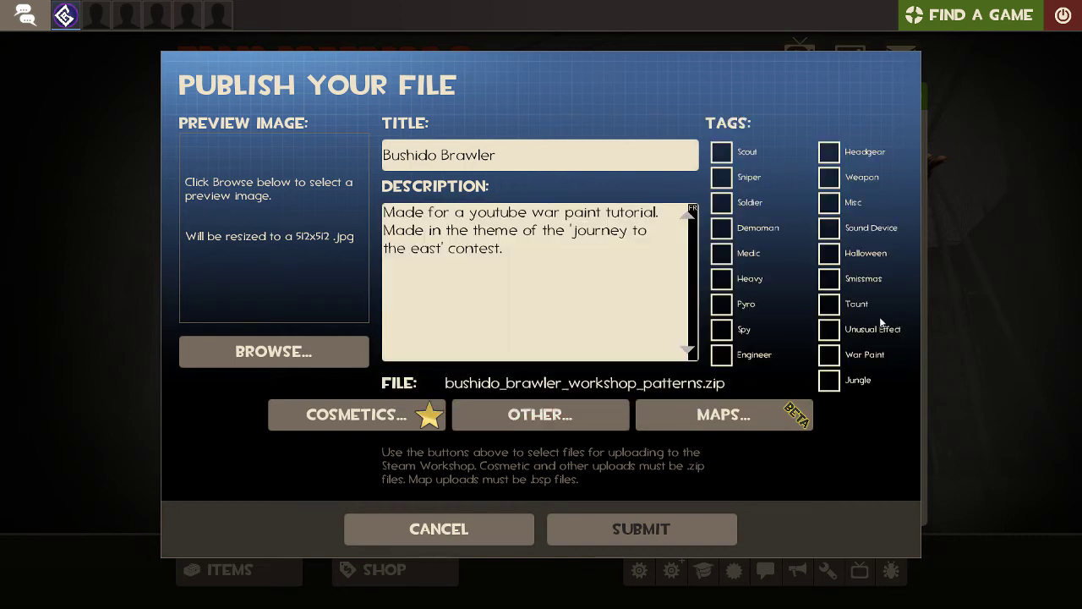
left_click(839, 356)
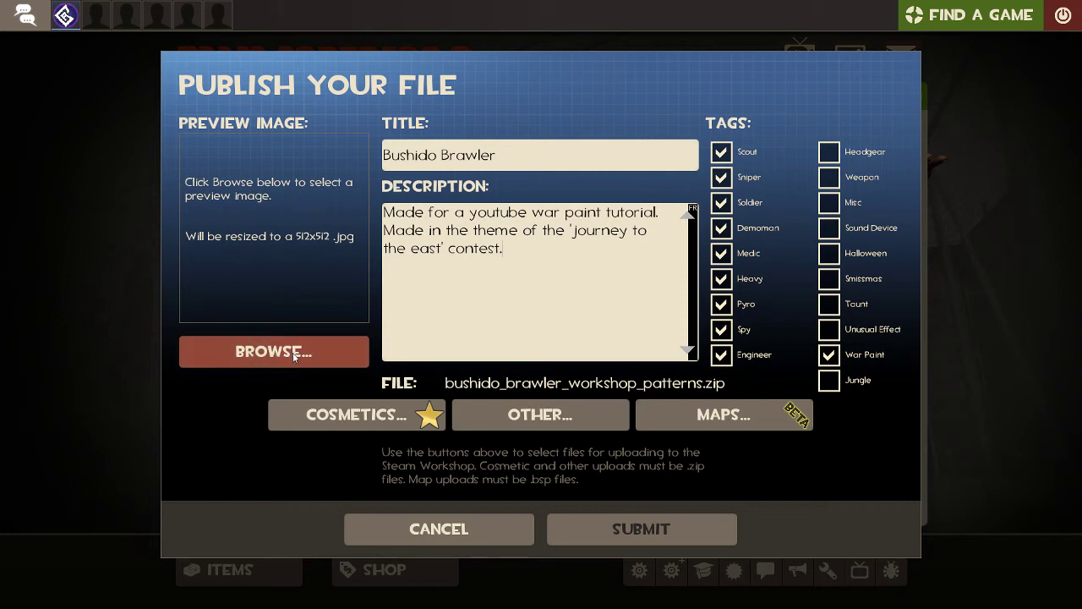
Set the red sword thumbnail as the preview image and submit the item to the Workshop
left_click(294, 354)
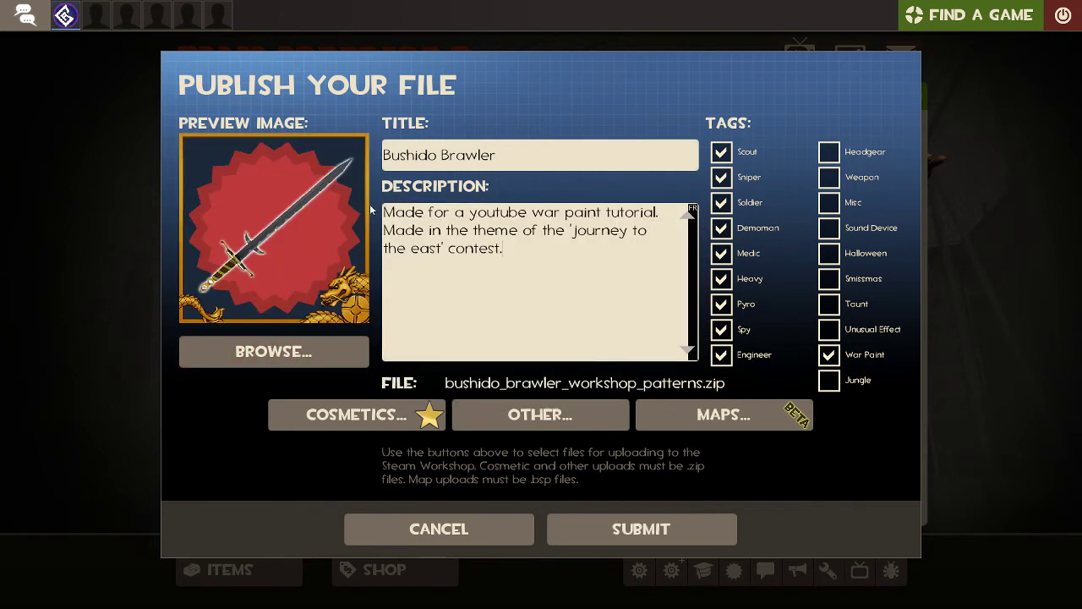
left_click(679, 526)
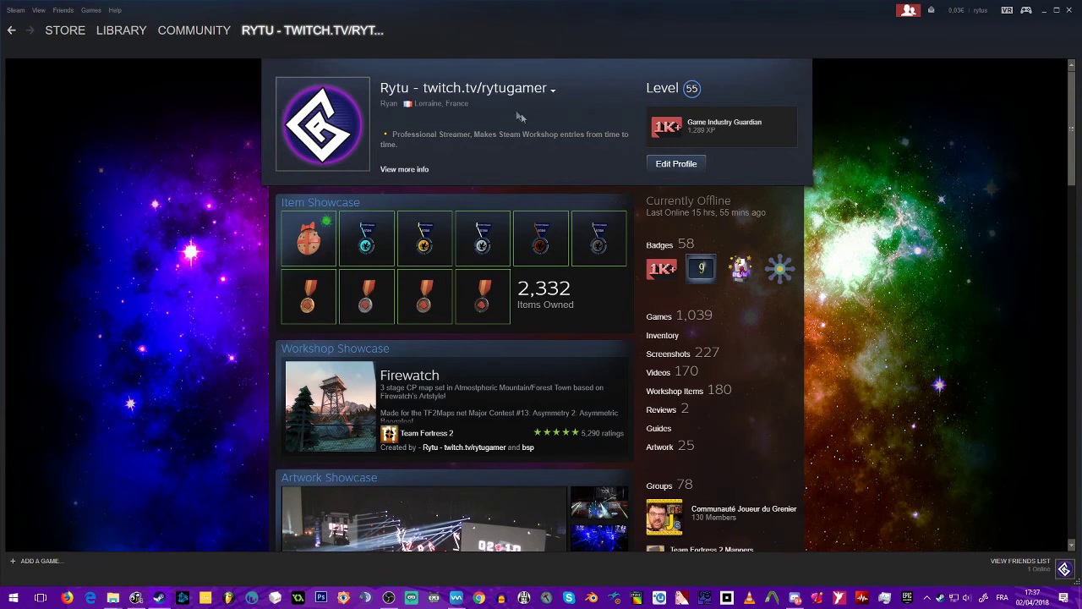
Open the Bushido Brawler page from the Steam profile's Workshop items and start editing its images and videos
left_click(699, 394)
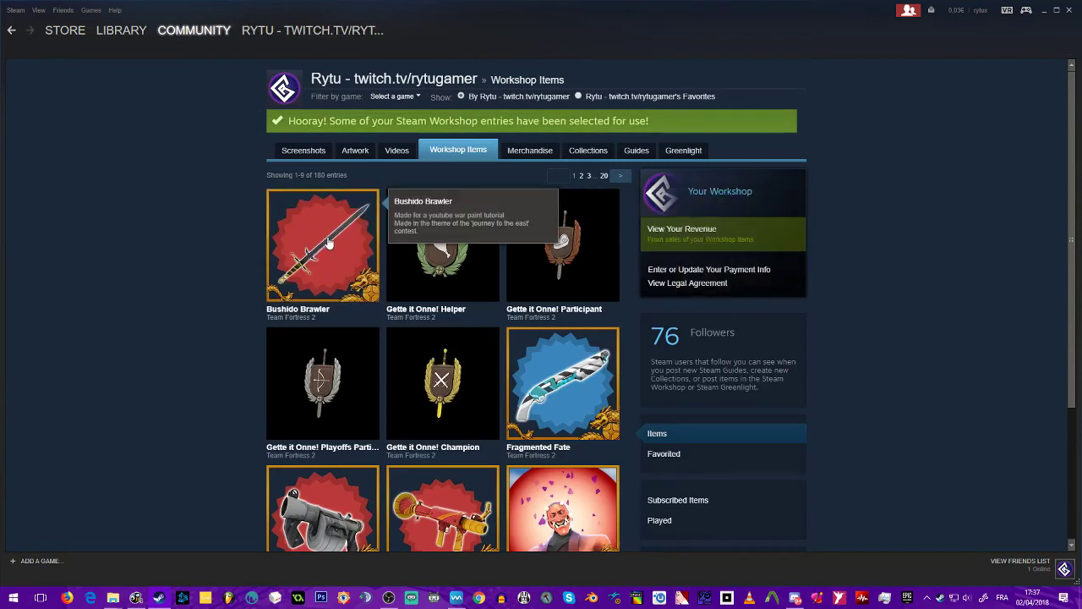
left_click(328, 241)
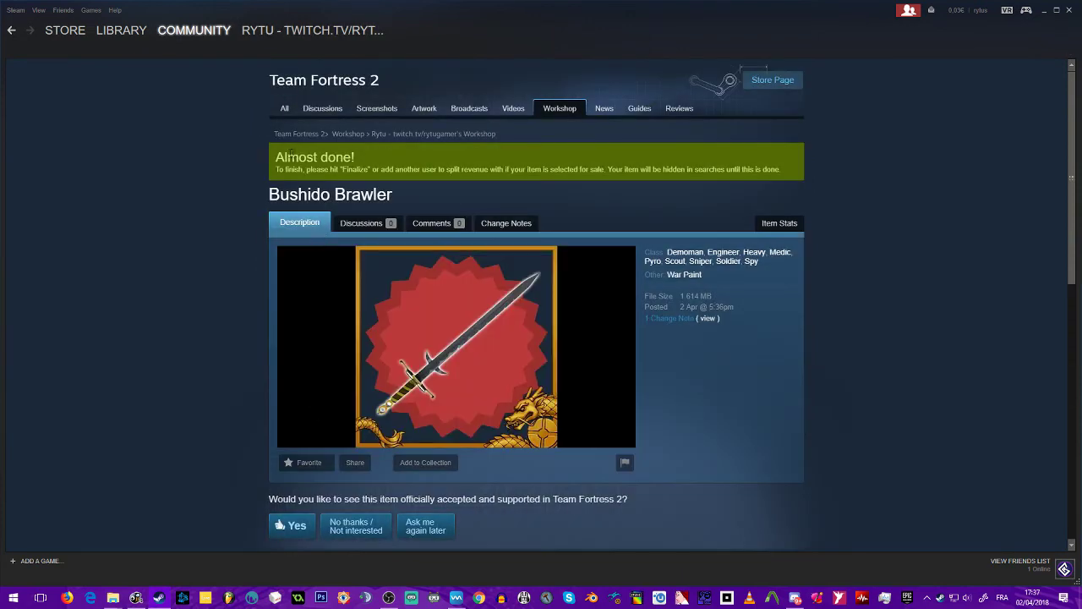
scroll(937, 223, "down", 3)
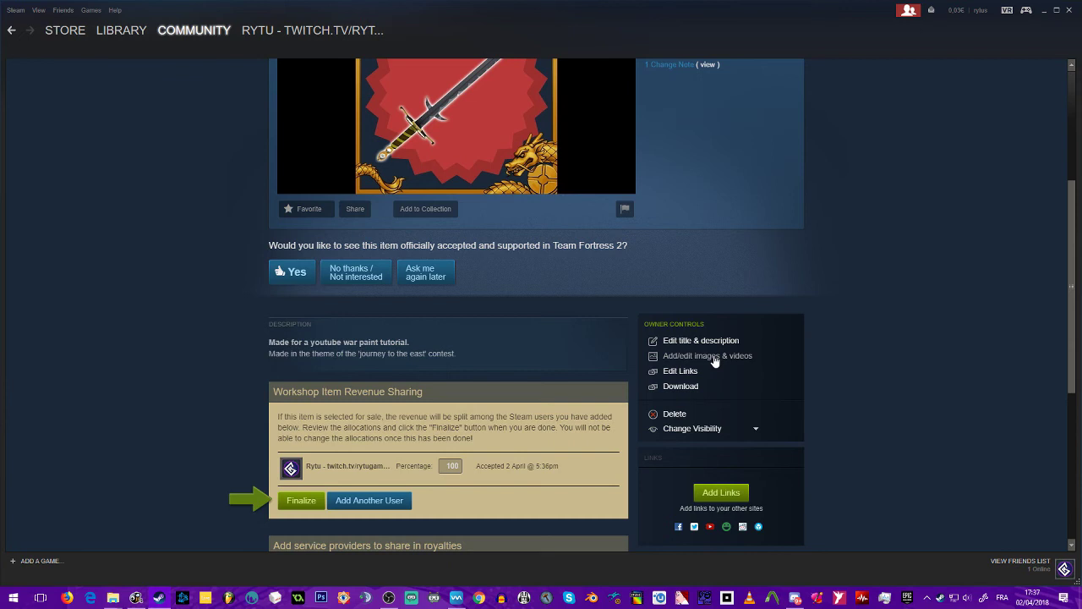
left_click(714, 359)
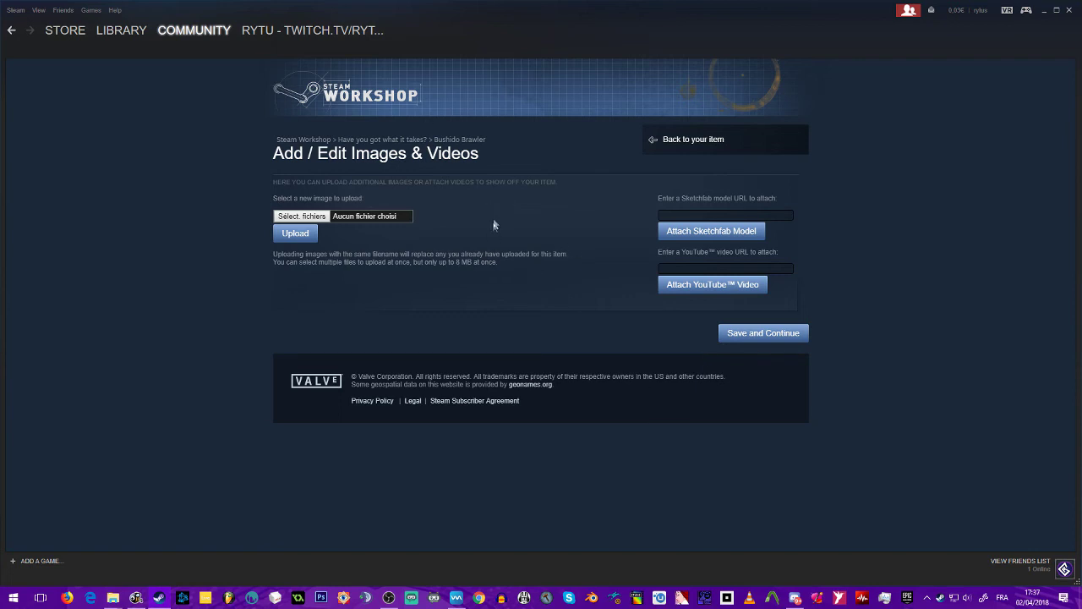
Upload showcase.png from the war paint tutorial folder to the item's images and save the change
left_click(301, 217)
left_click(311, 218)
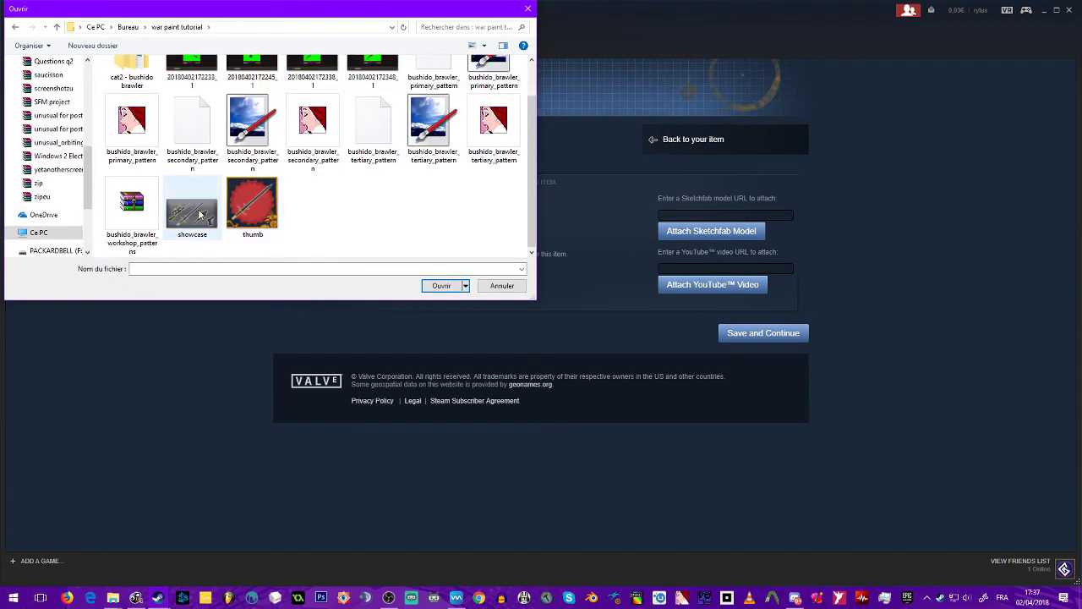
double_click(200, 214)
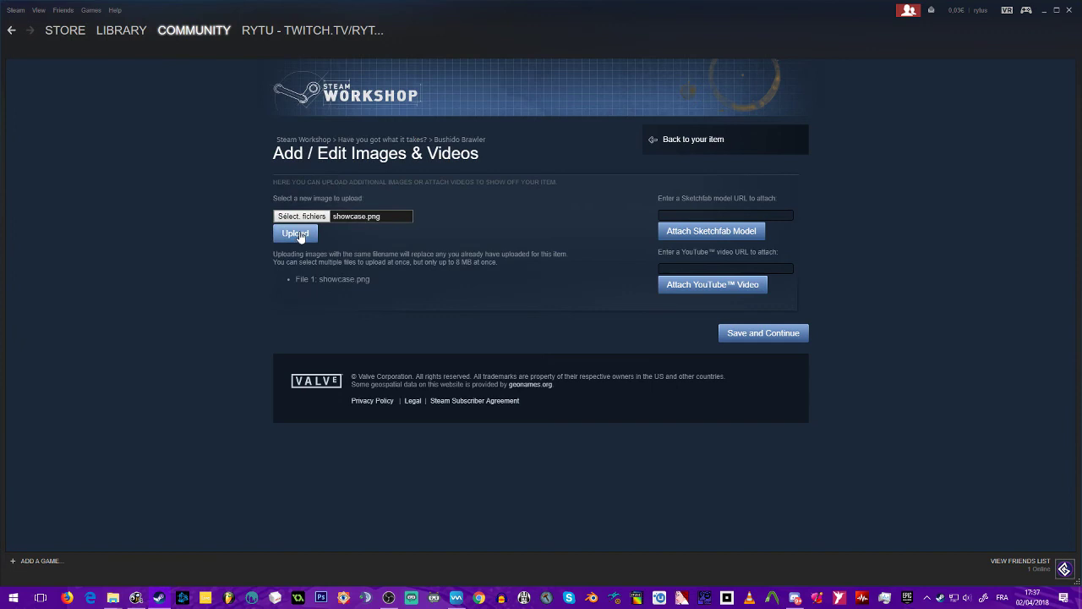
left_click(300, 237)
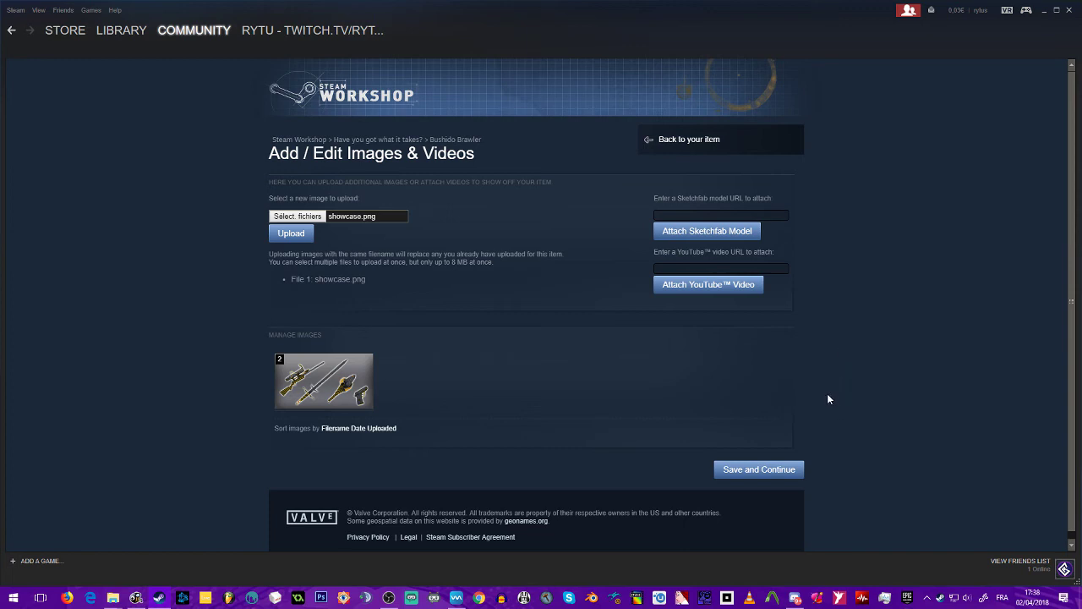
scroll(827, 394, "down", 1)
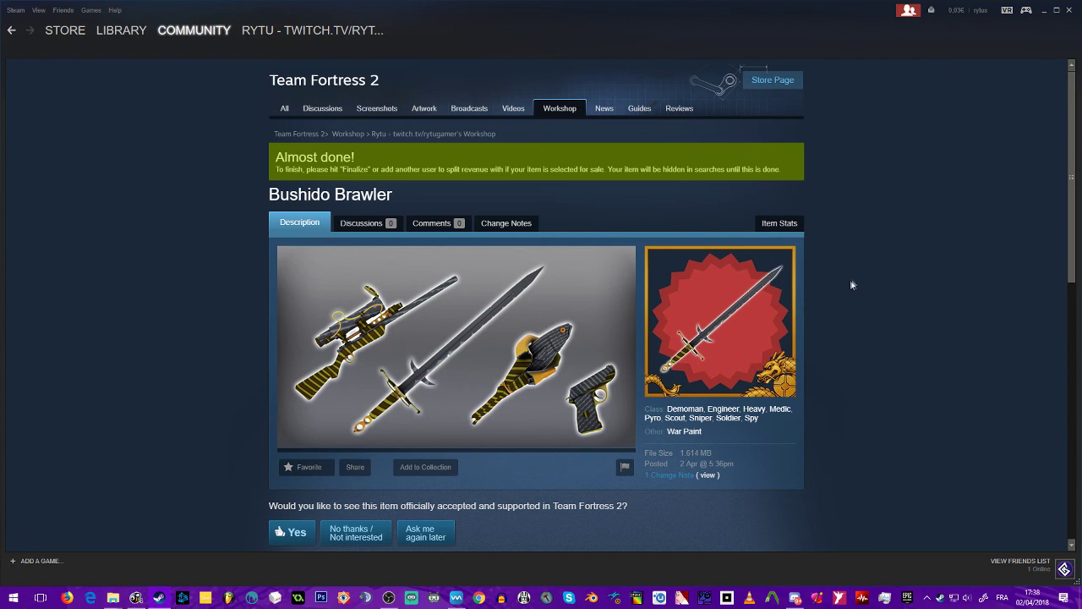
Review the Bushido Brawler item page and view its weapon showcase image at full size
scroll(896, 245, "down", 4)
scroll(921, 205, "up", 3)
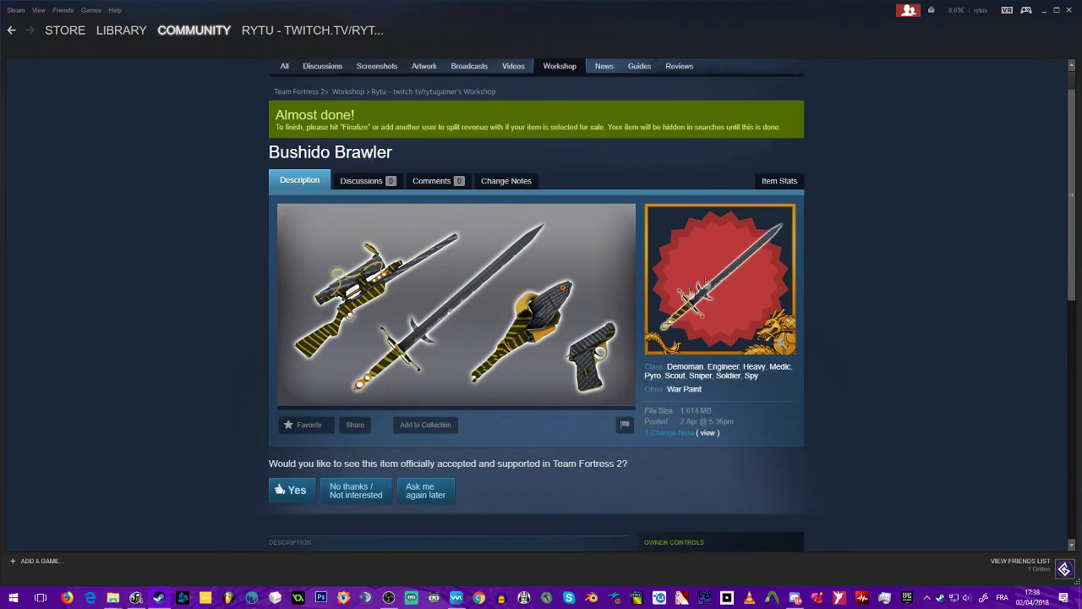
scroll(846, 245, "down", 2)
scroll(930, 234, "up", 1)
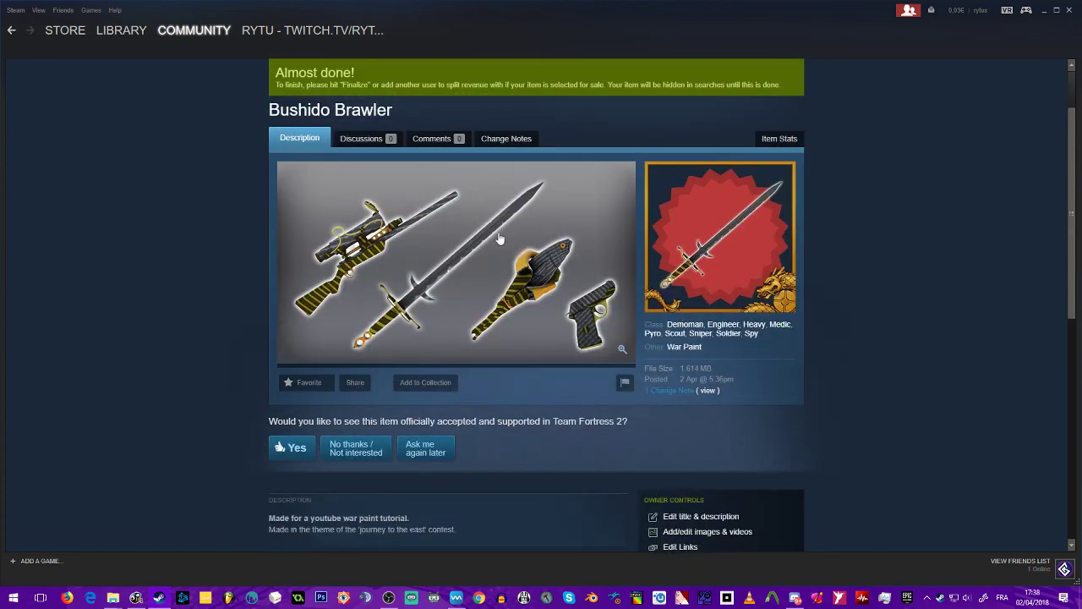
left_click(498, 238)
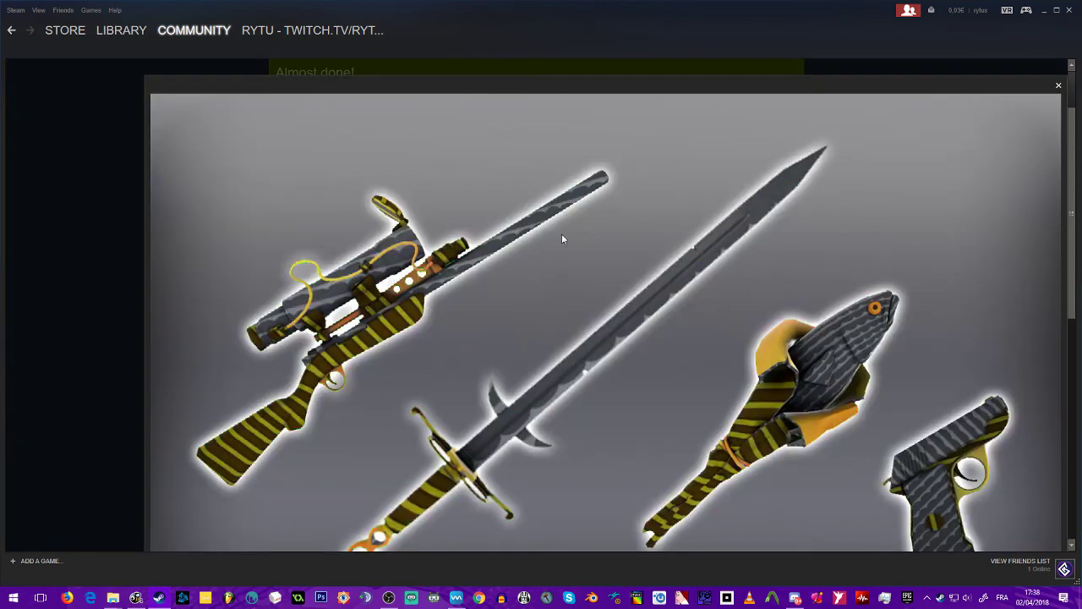
scroll(561, 238, "down", 1)
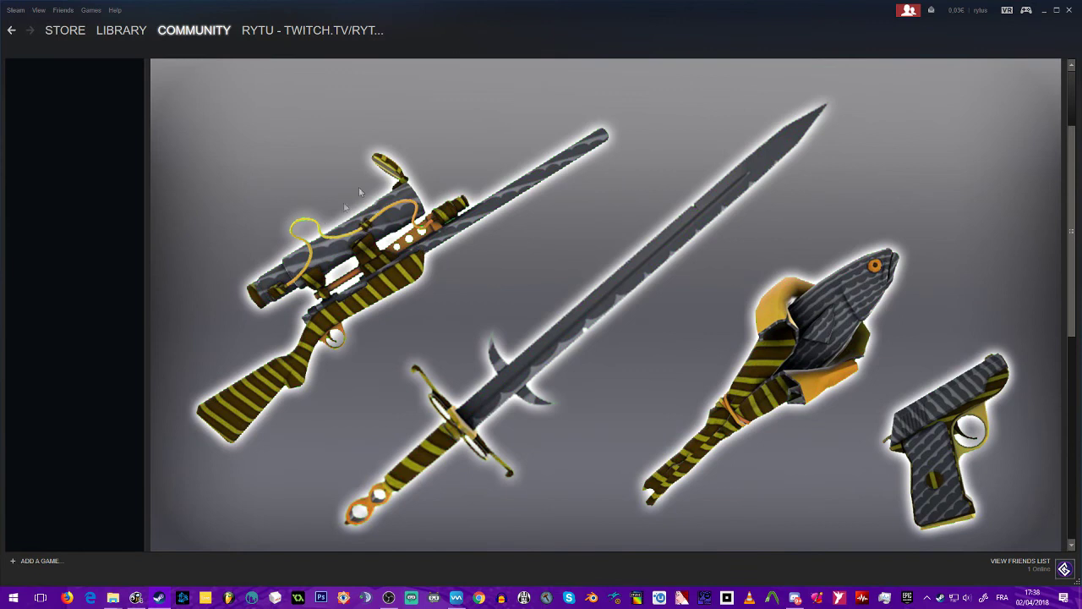
left_click(107, 169)
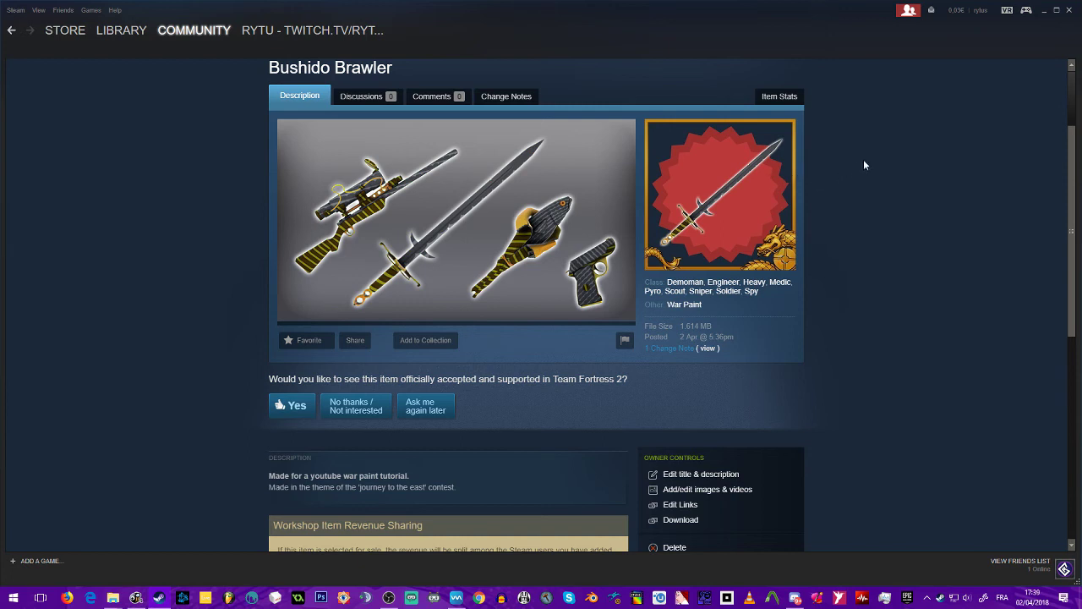
Review the item's description, revenue sharing section and owner controls, including the visibility options
scroll(871, 169, "down", 1)
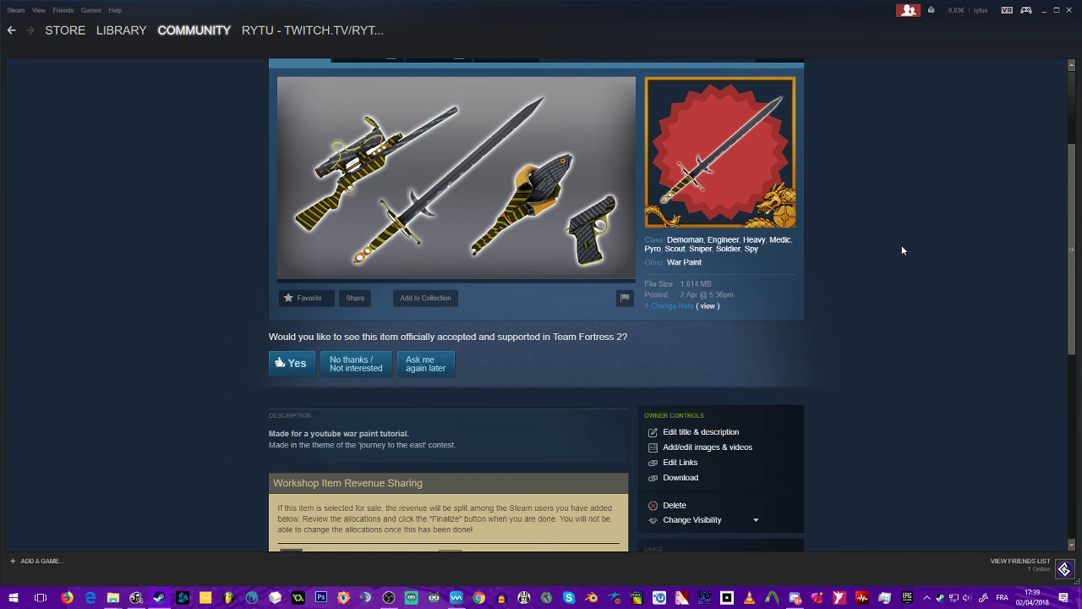
scroll(901, 250, "up", 1)
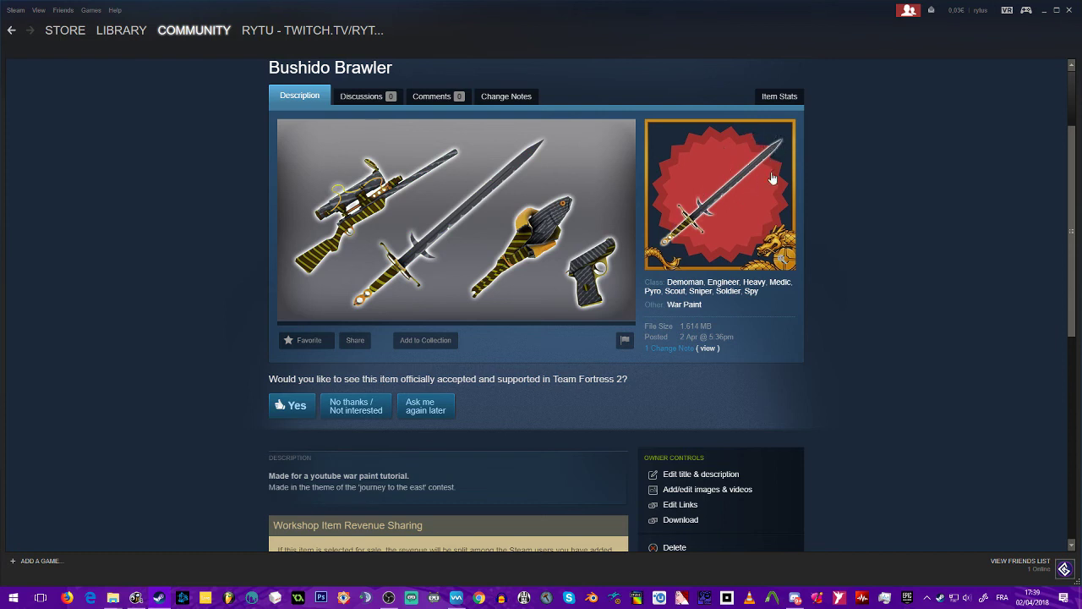
scroll(391, 254, "down", 4)
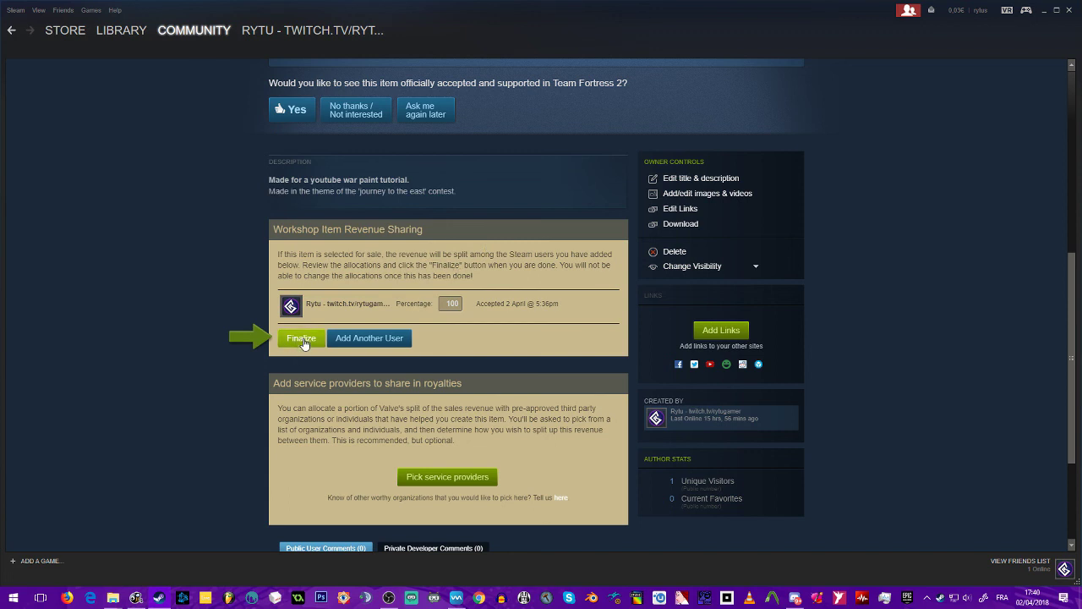
left_click(749, 266)
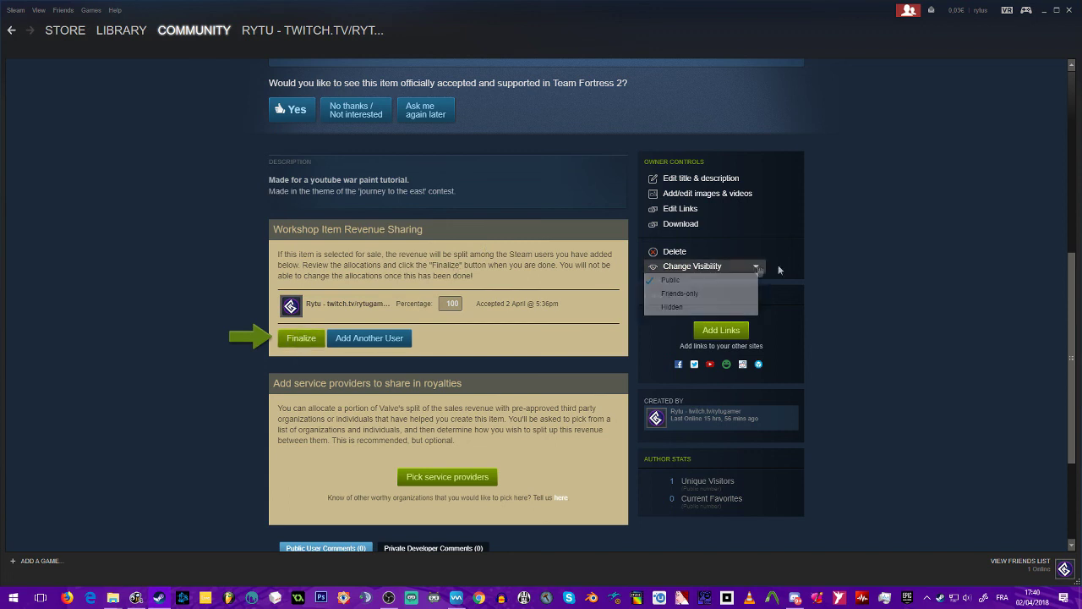
left_click(939, 282)
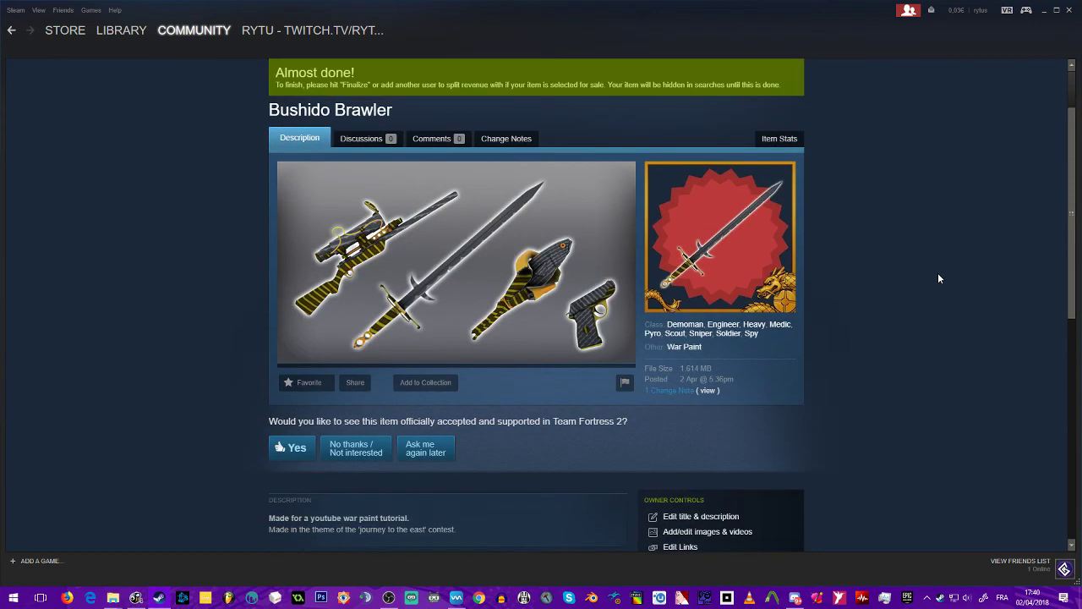
scroll(939, 278, "up", 1)
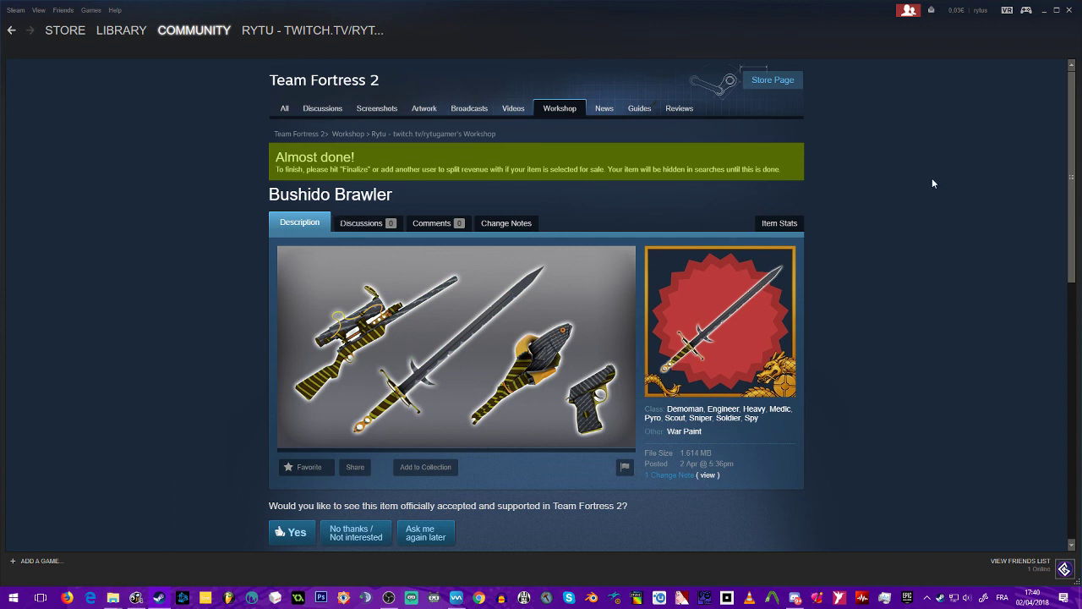
scroll(956, 179, "down", 5)
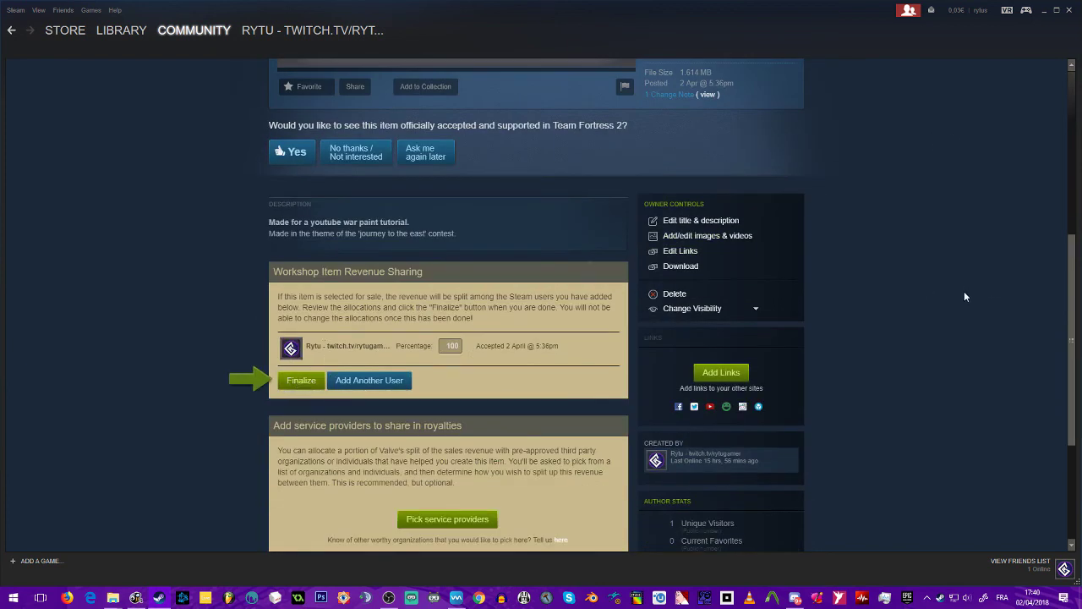
scroll(964, 296, "up", 5)
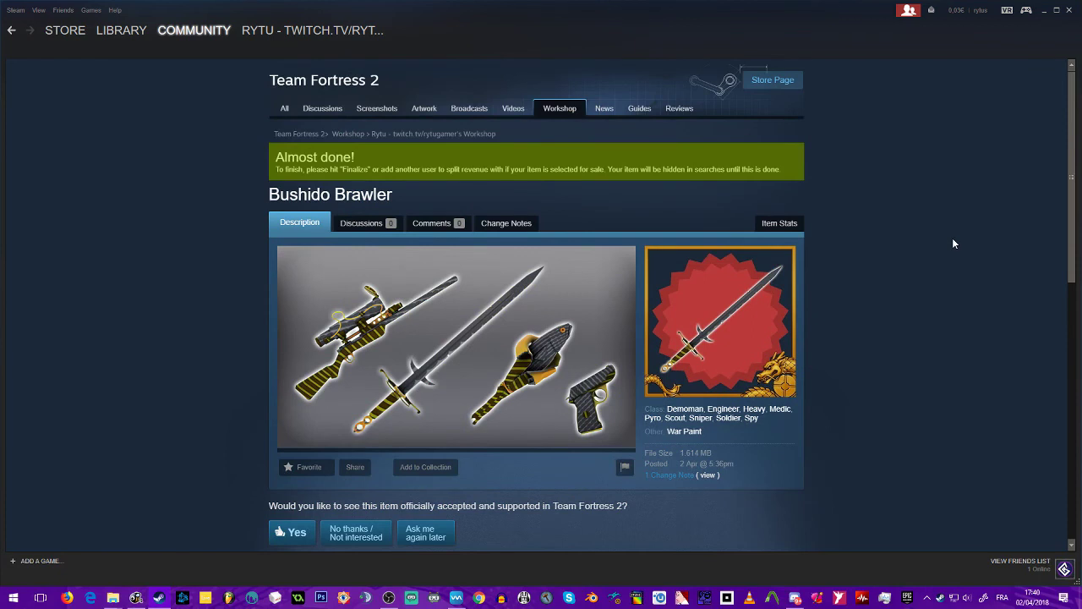